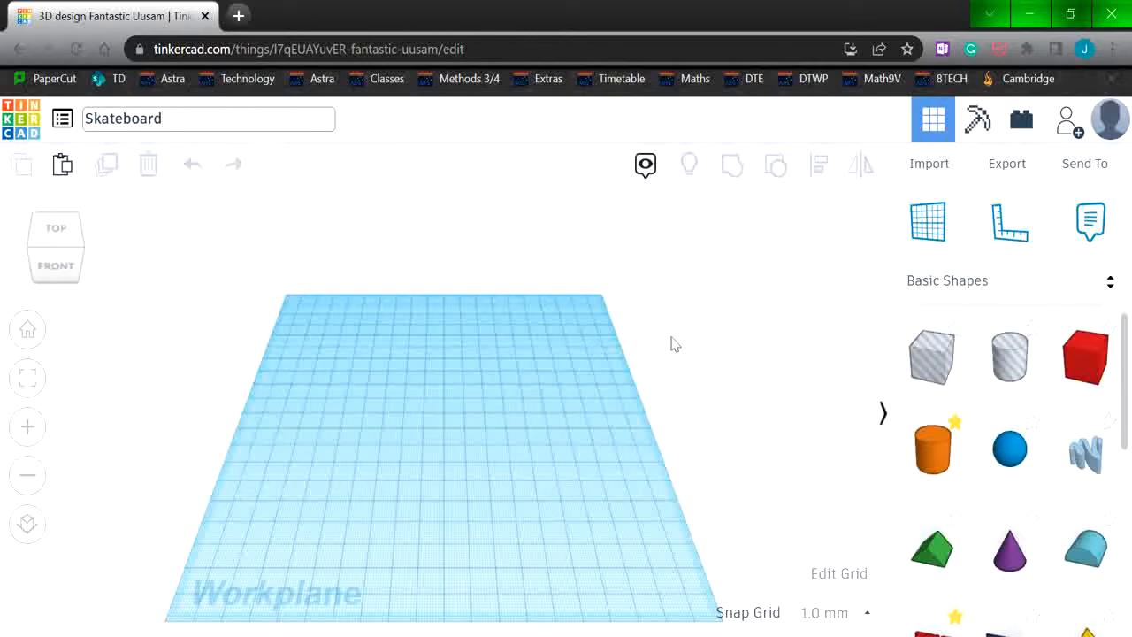
- Confirm the design name Skateboard and set the workplane grid to 300 mm wide and 300 mm long
left_click(674, 354)
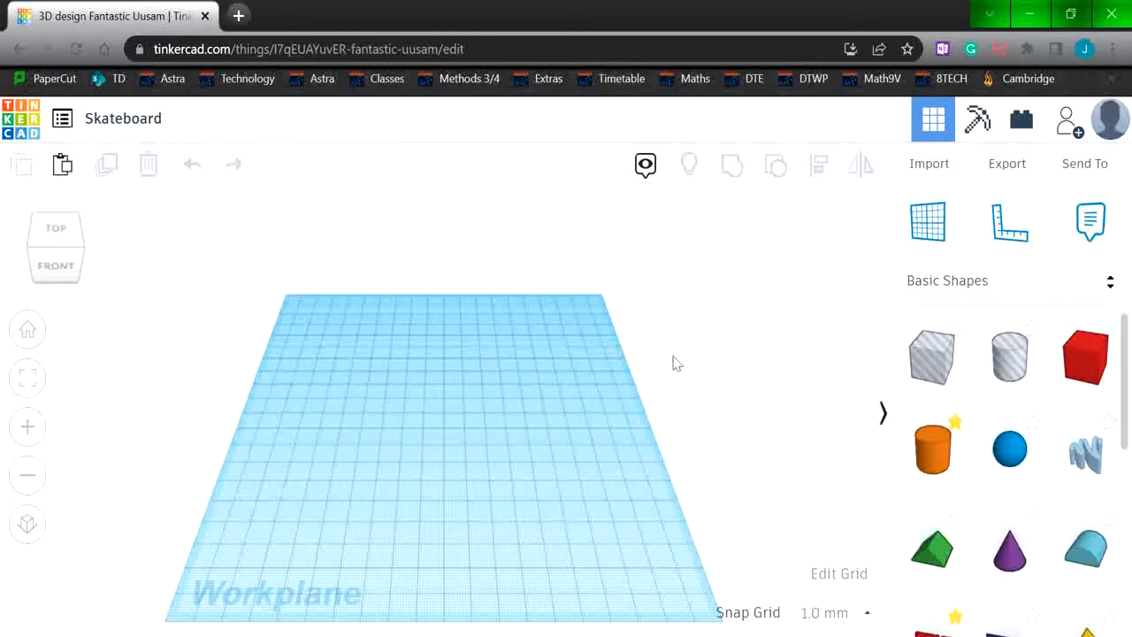
left_click(838, 574)
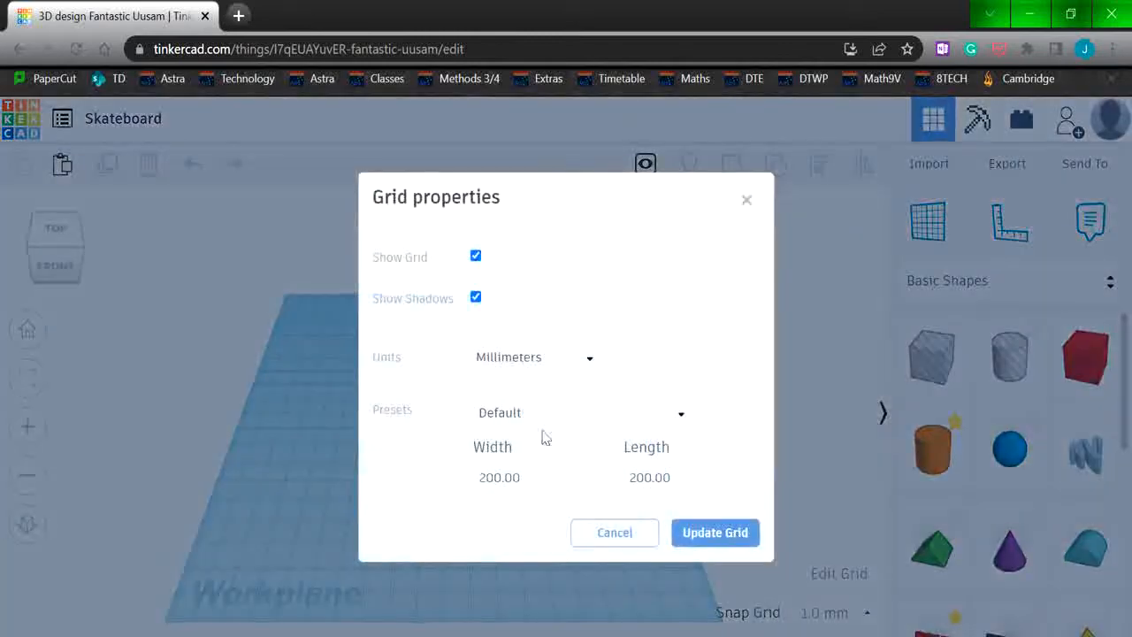
left_click_drag(482, 477, 597, 477)
type("3")
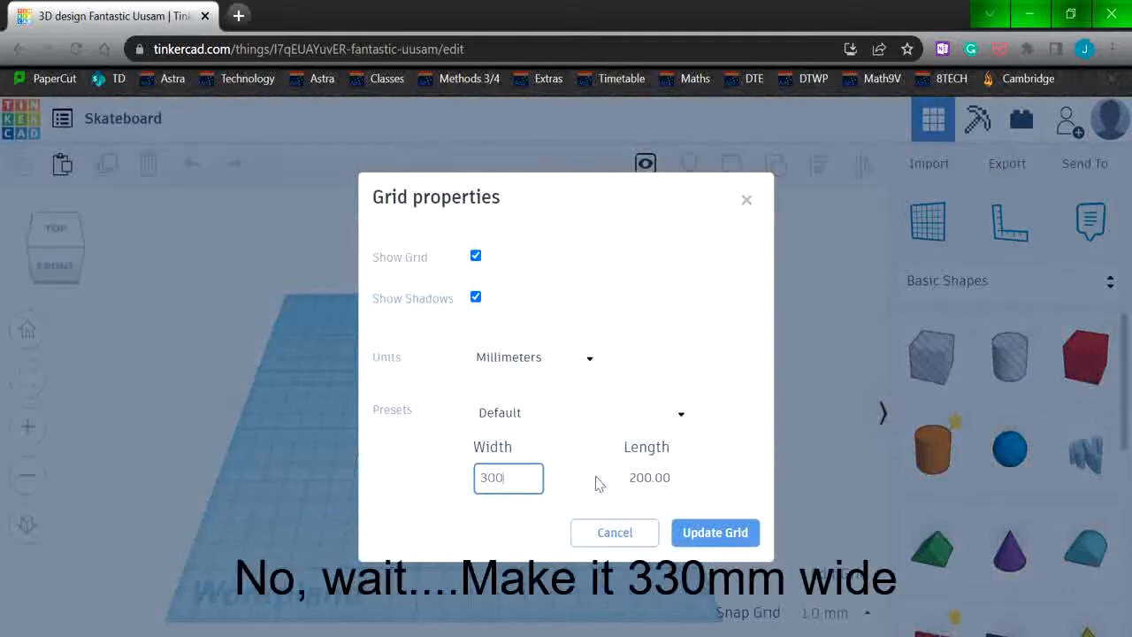
type("00")
left_click(641, 480)
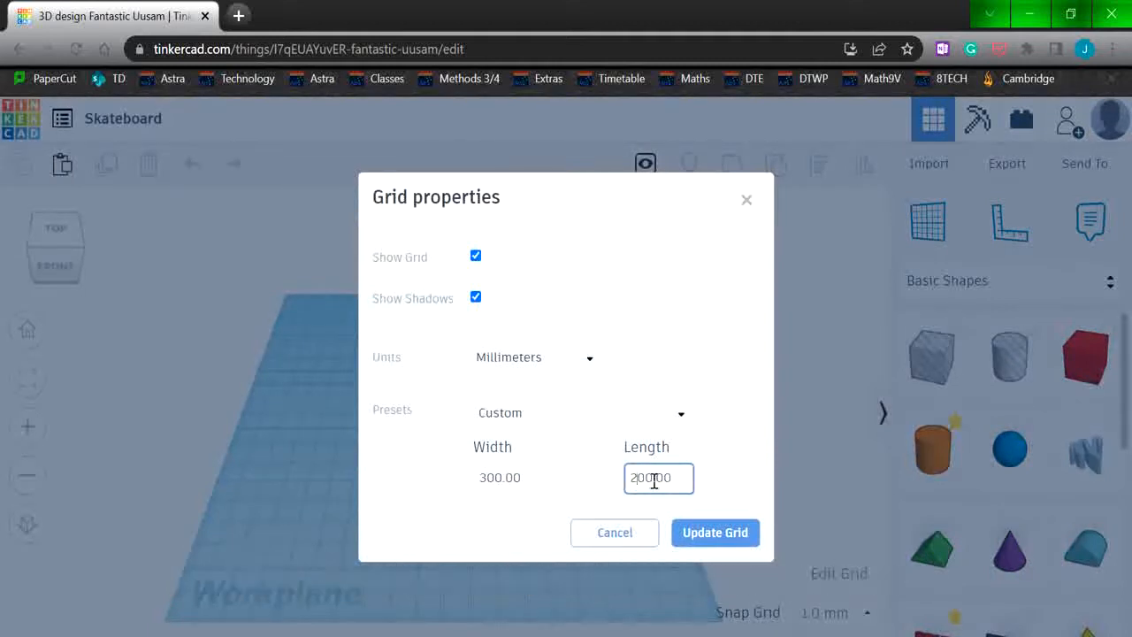
double_click(645, 476)
type("300")
left_click(739, 535)
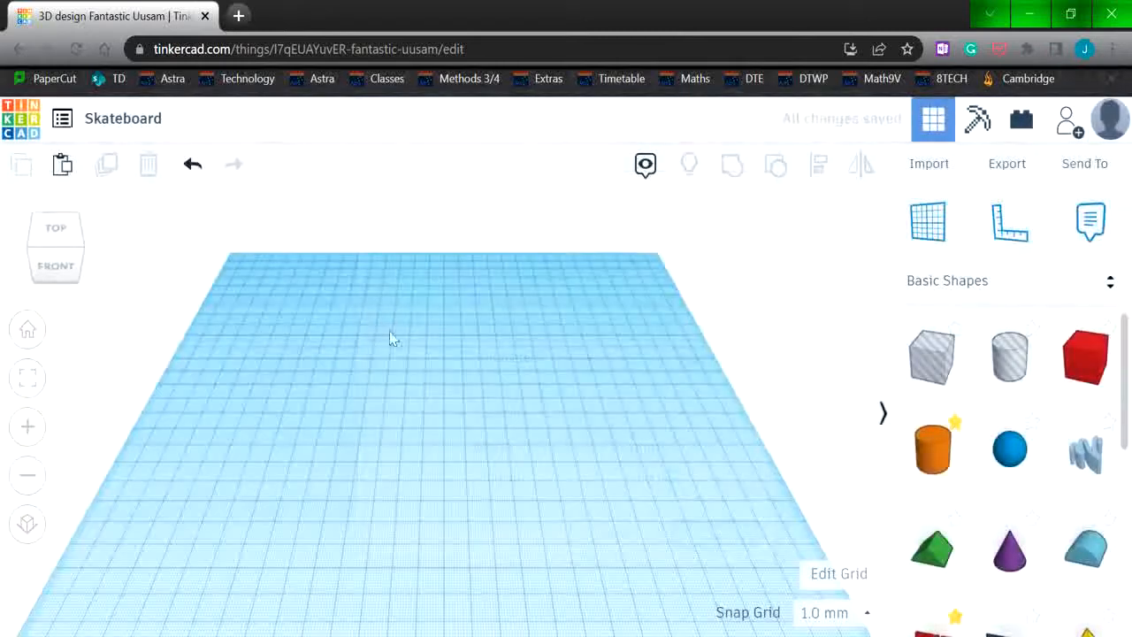
- Place a ruler with its origin at the workplane's front-left corner
scroll(571, 417, "down", 5)
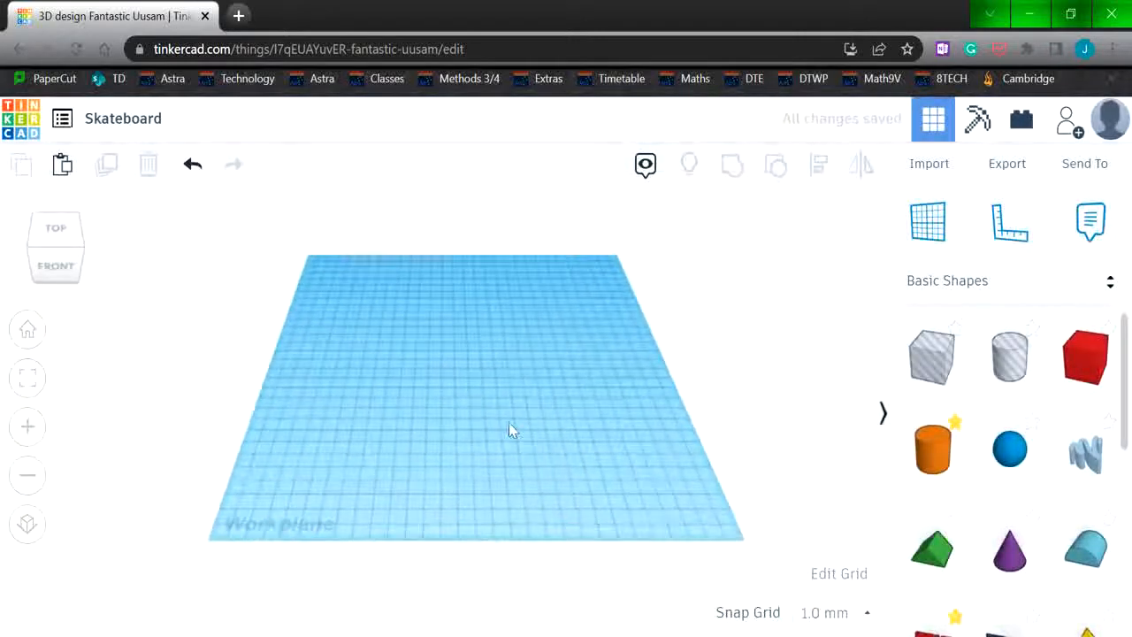
left_click(1010, 229)
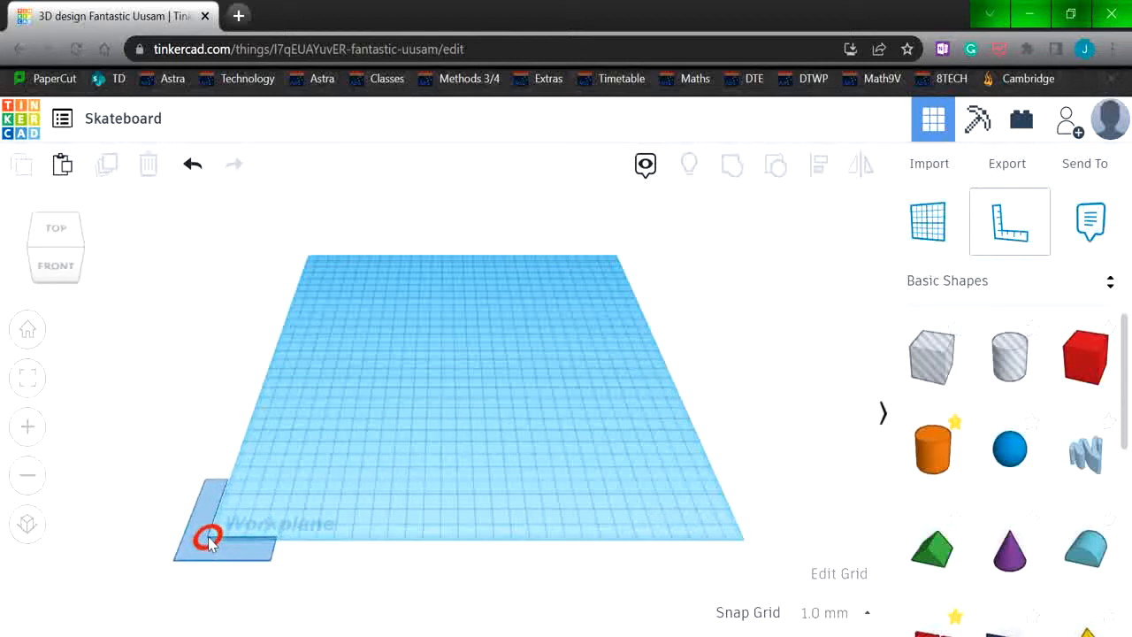
left_click(208, 540)
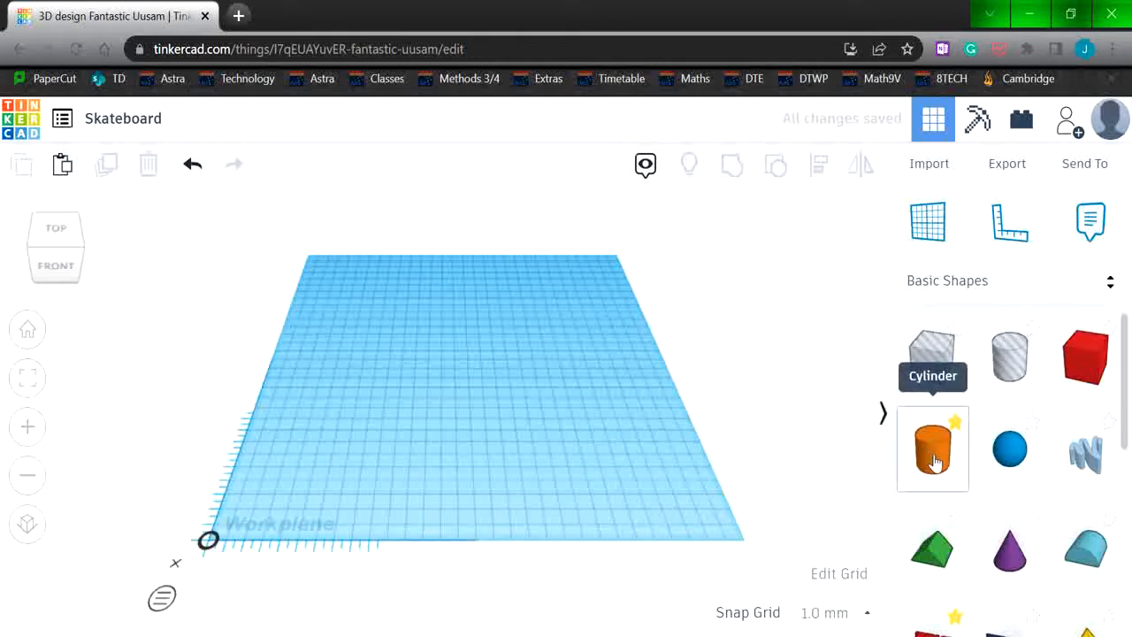
- Add a solid cylinder to the workplane, about 19 mm across and 23 mm up from the ruler origin
left_click_drag(935, 461, 276, 497)
scroll(250, 563, "up", 3)
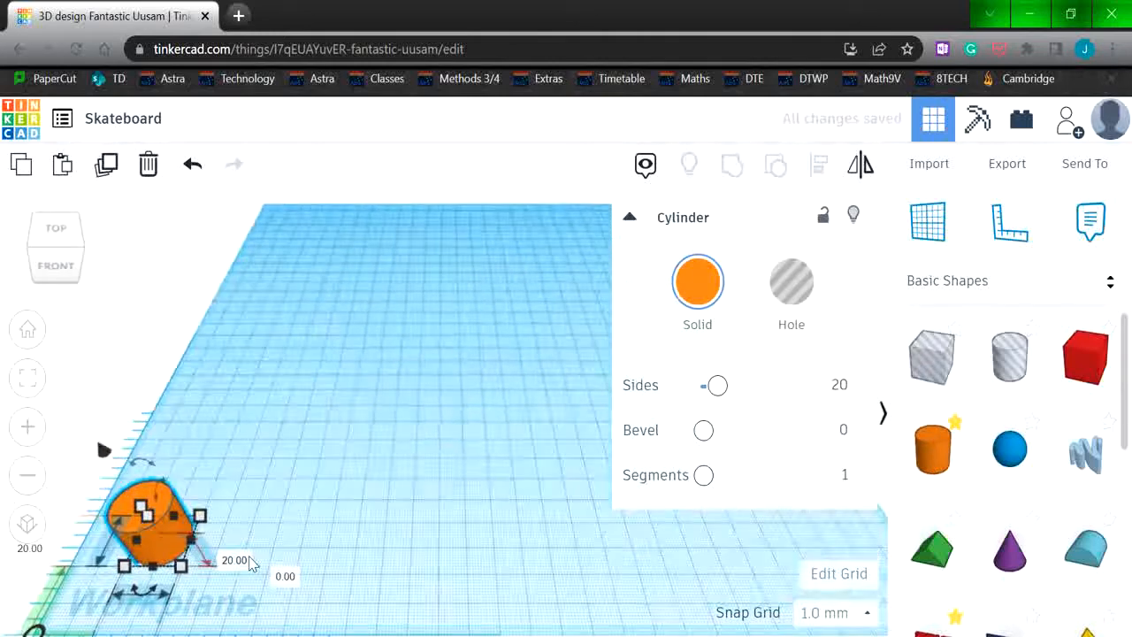
scroll(250, 563, "up", 2)
middle_click_drag(250, 563, 632, 438)
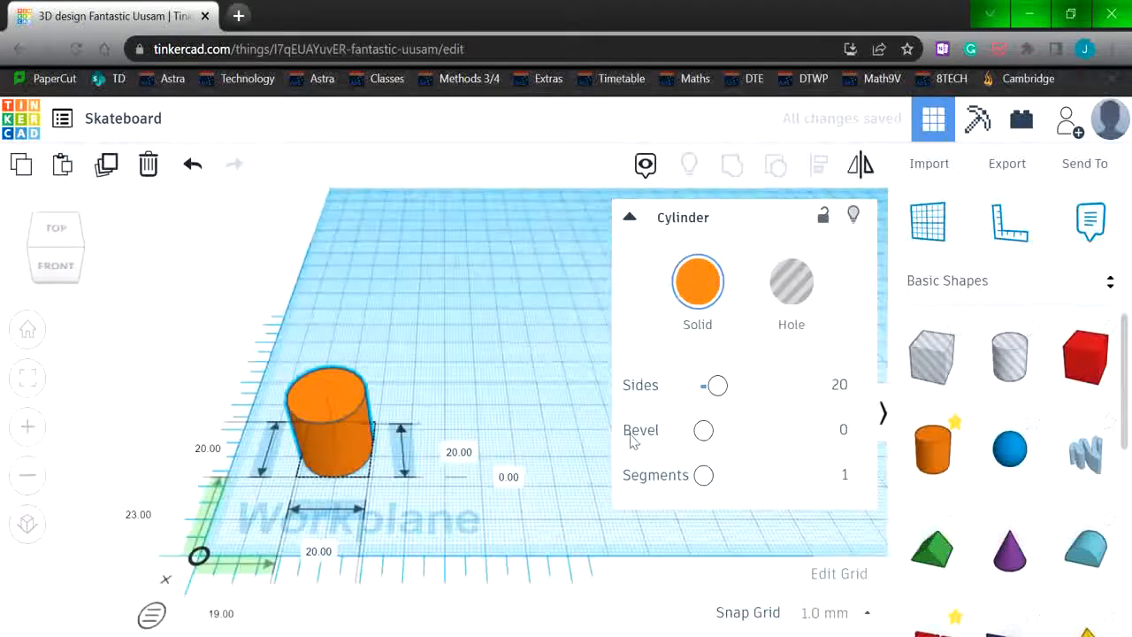
- Resize the solid cylinder to 50 mm wide, 50 mm long and 2.5 mm high
left_click(321, 552)
type("5")
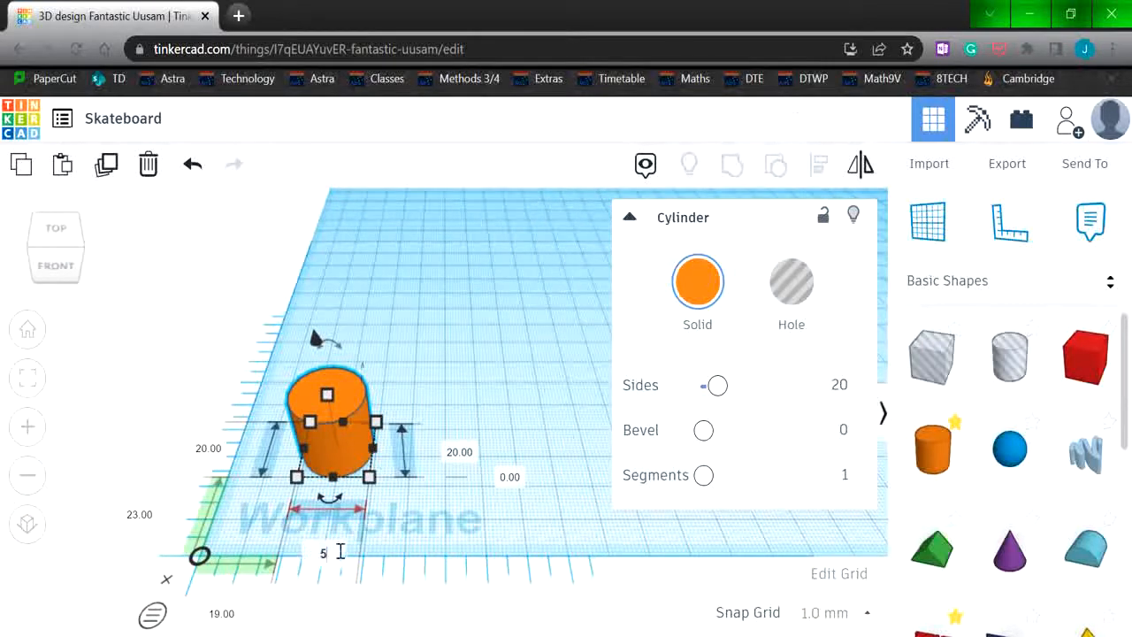
type("0")
key("Tab")
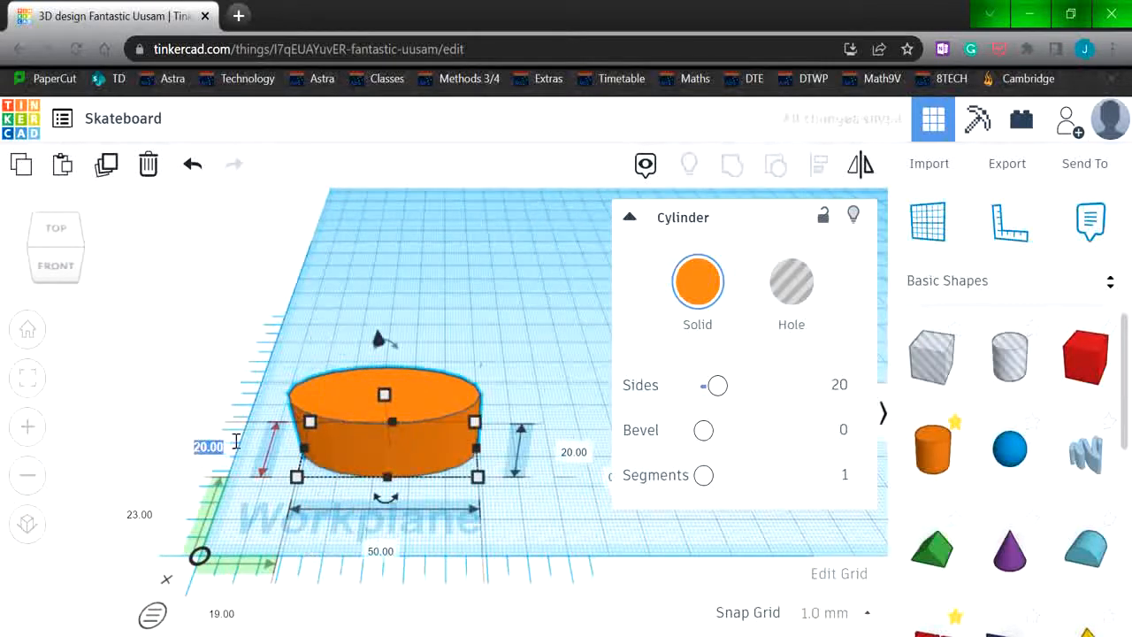
type("50")
key("Return")
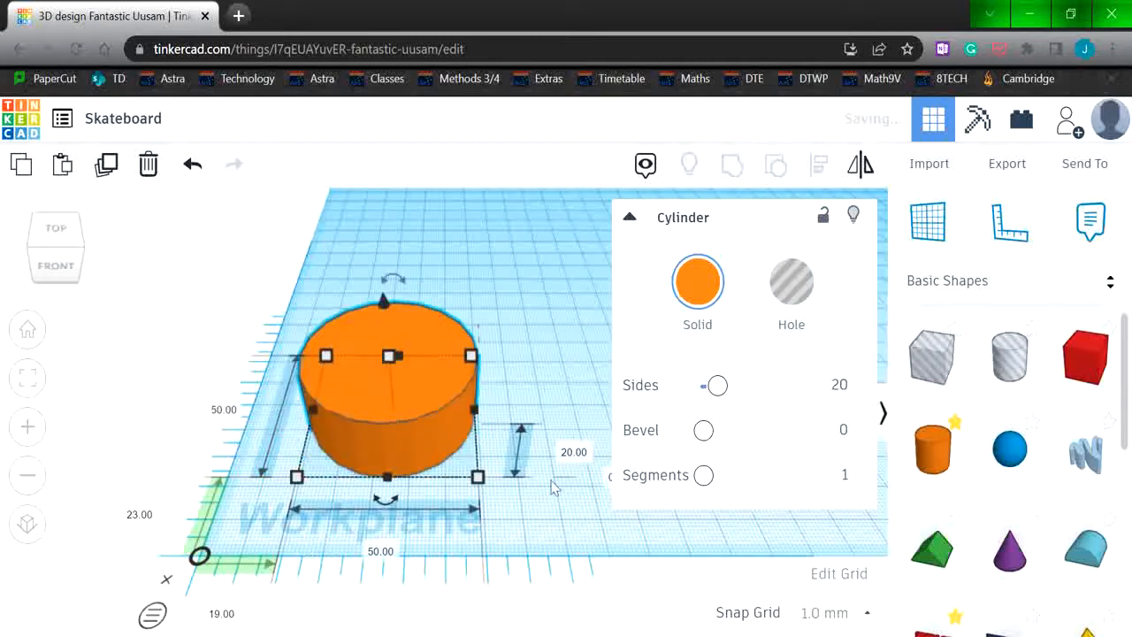
left_click(576, 454)
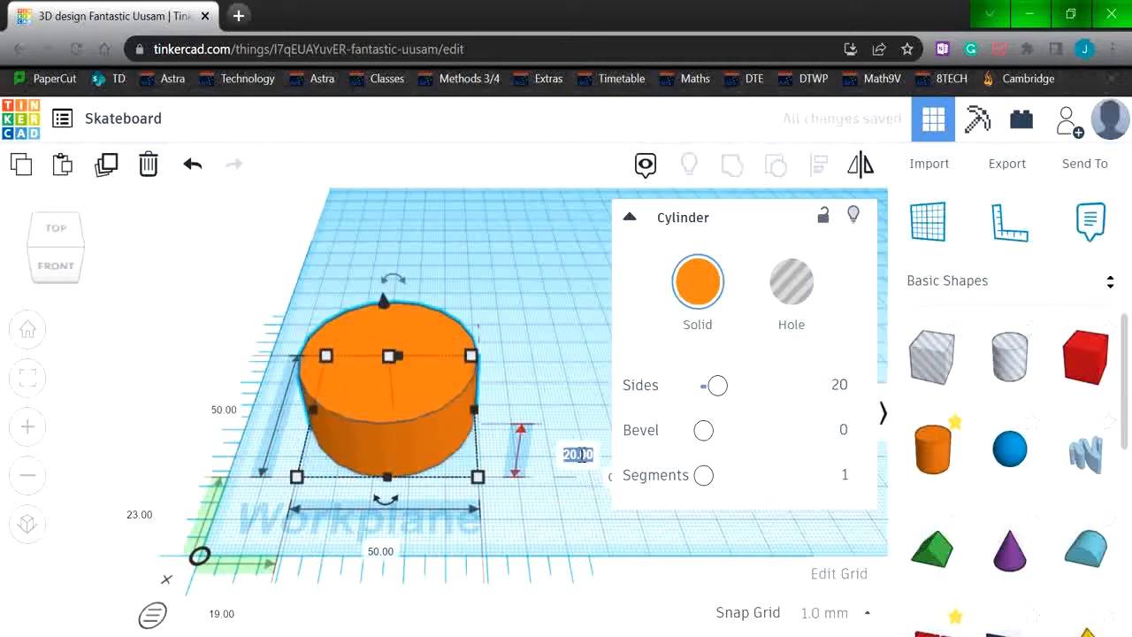
type("2.5")
key("Return")
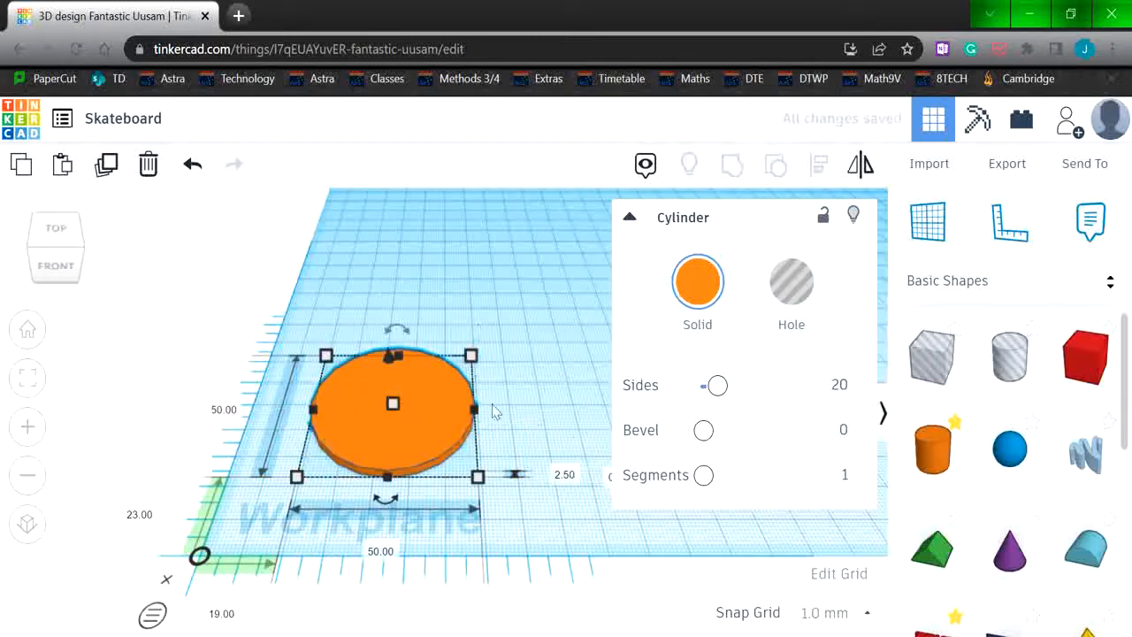
left_click(502, 380)
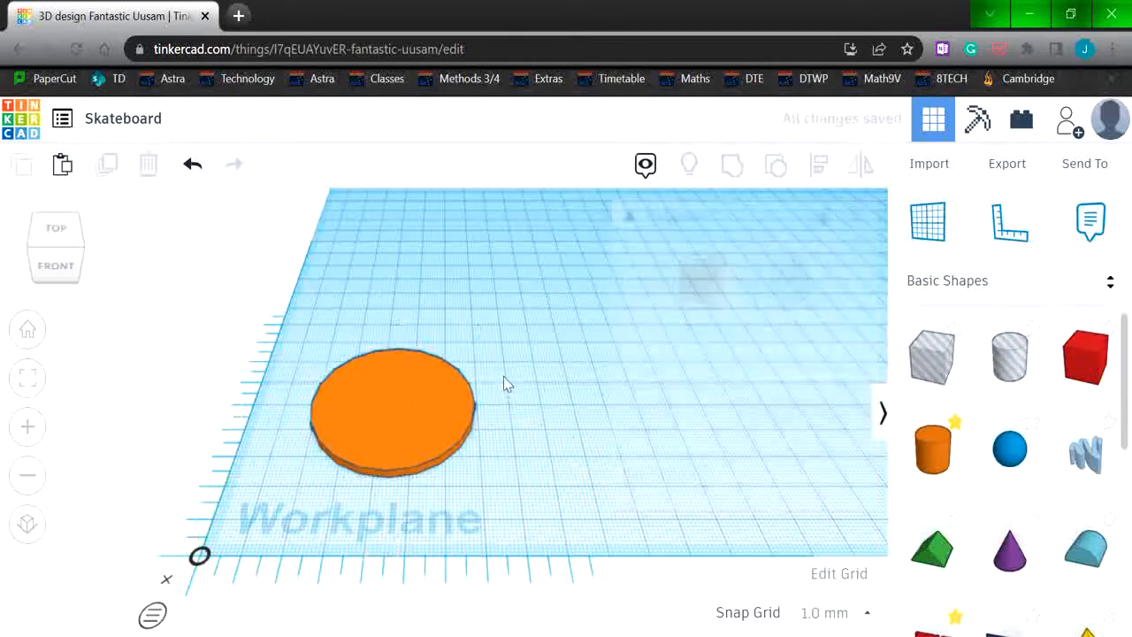
- Smooth the orange disc by setting its number of sides to 64
left_click(473, 434)
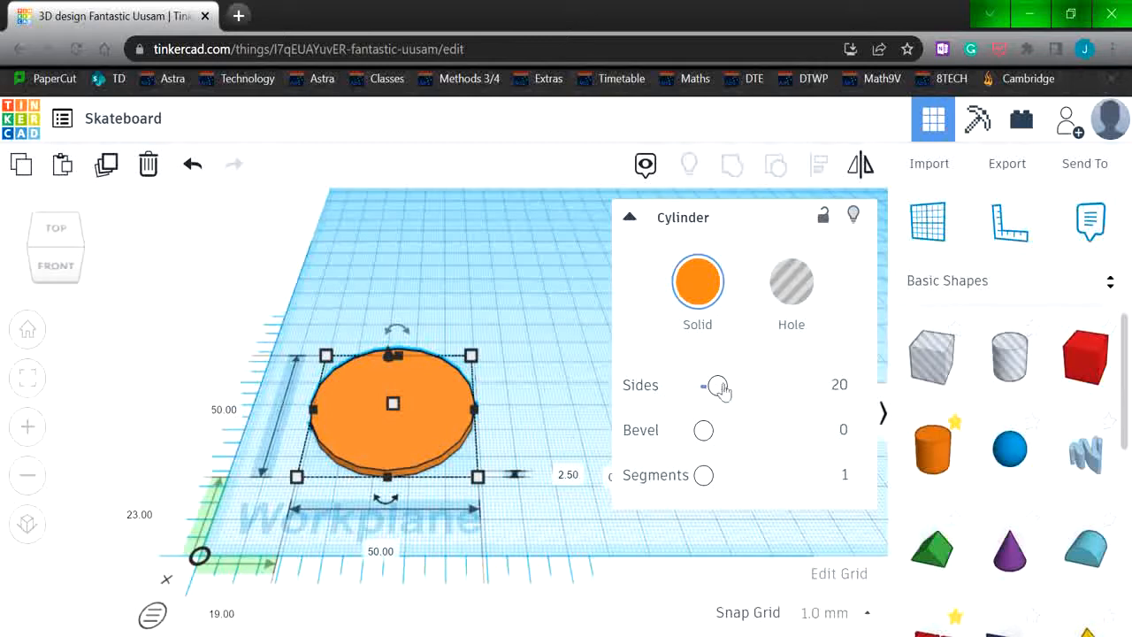
left_click_drag(718, 387, 800, 386)
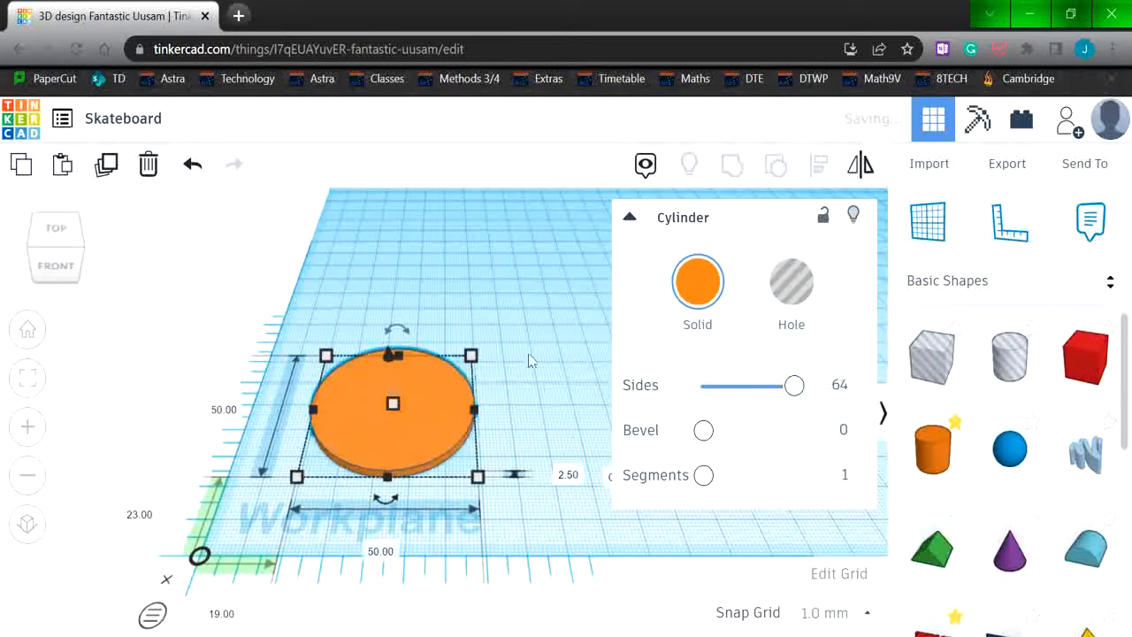
left_click(528, 349)
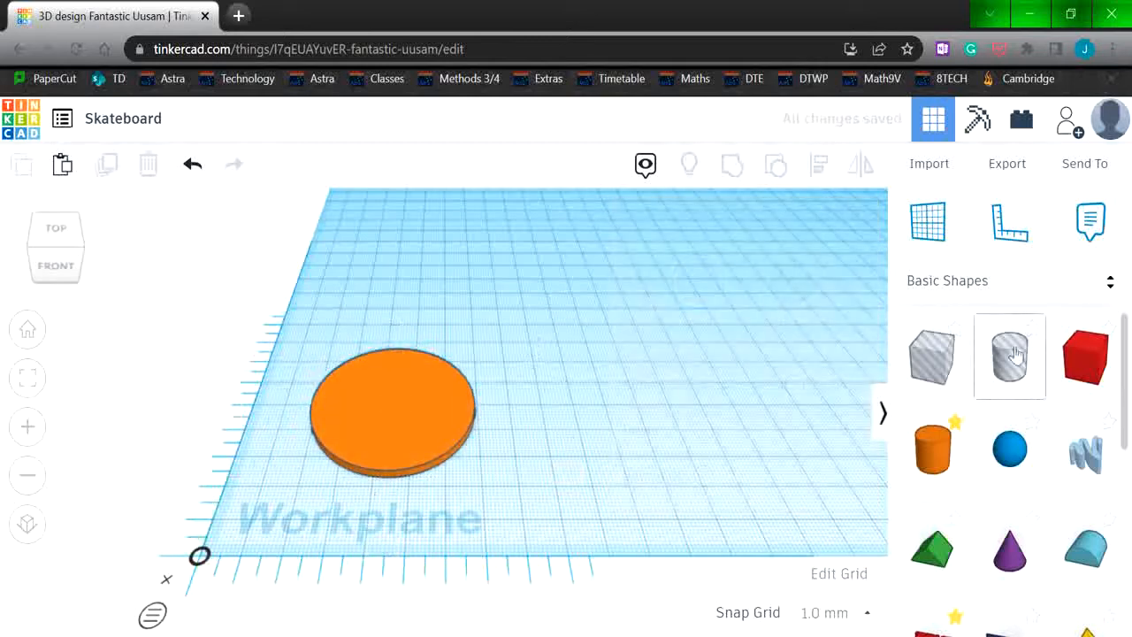
- Add a hole cylinder beside the orange disc and set its width and length to 5 mm
left_click_drag(1015, 354, 570, 453)
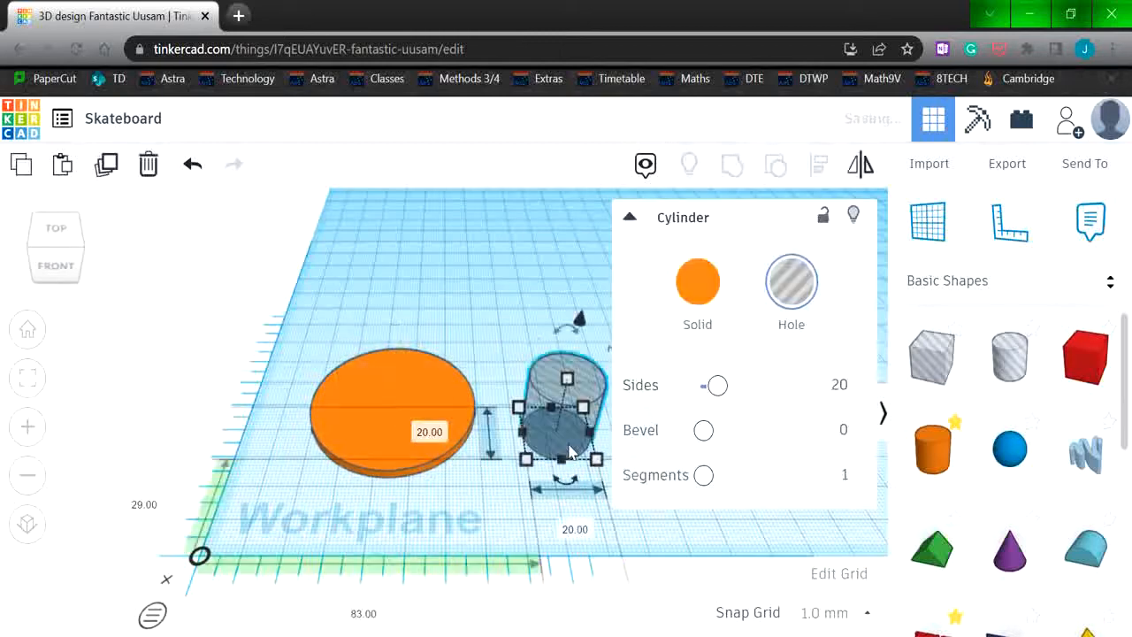
left_click(576, 528)
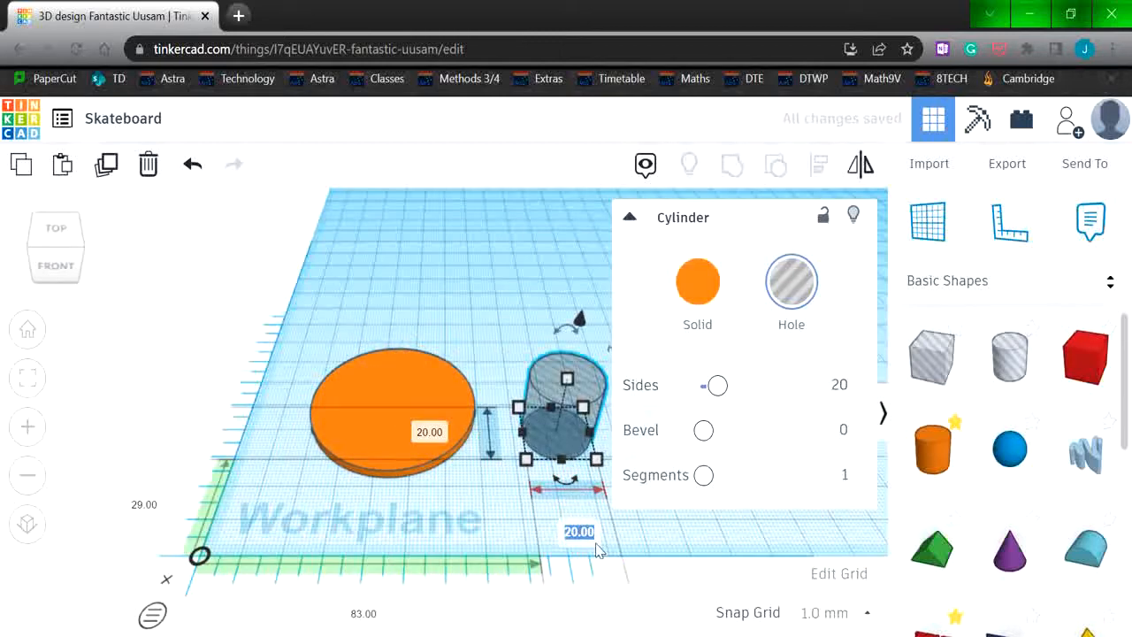
type("5")
left_click(433, 431)
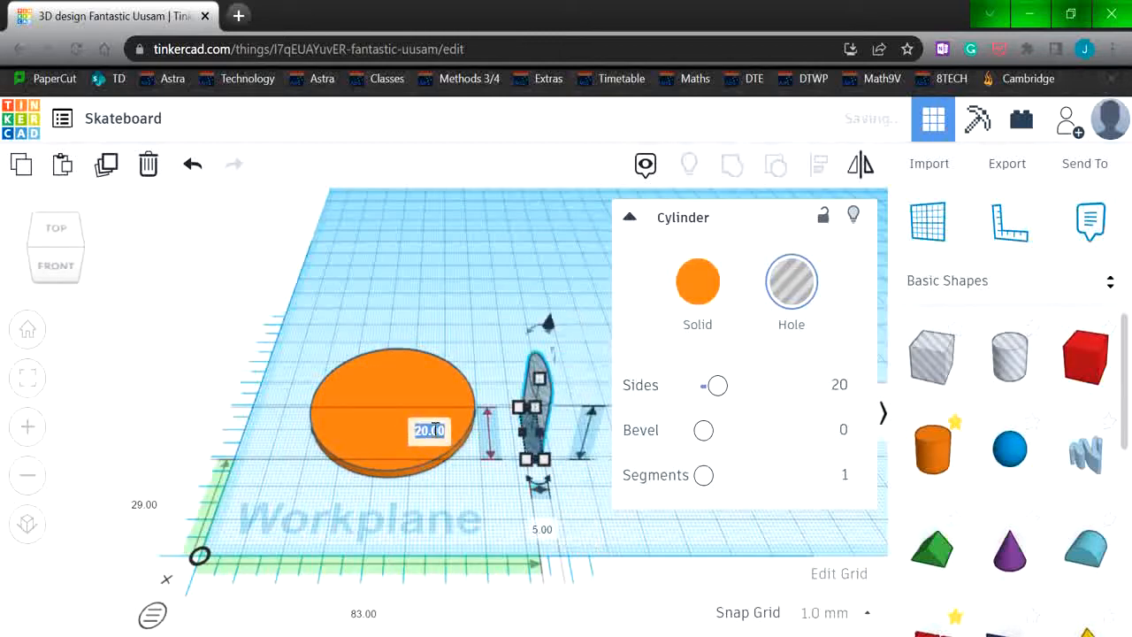
type("5")
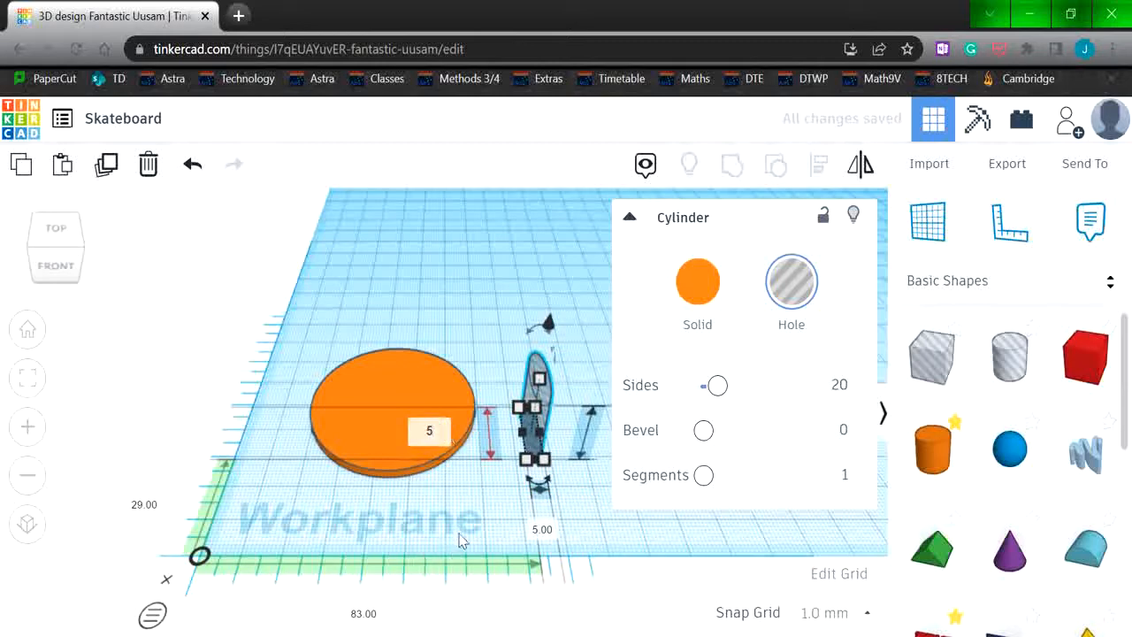
key("Return")
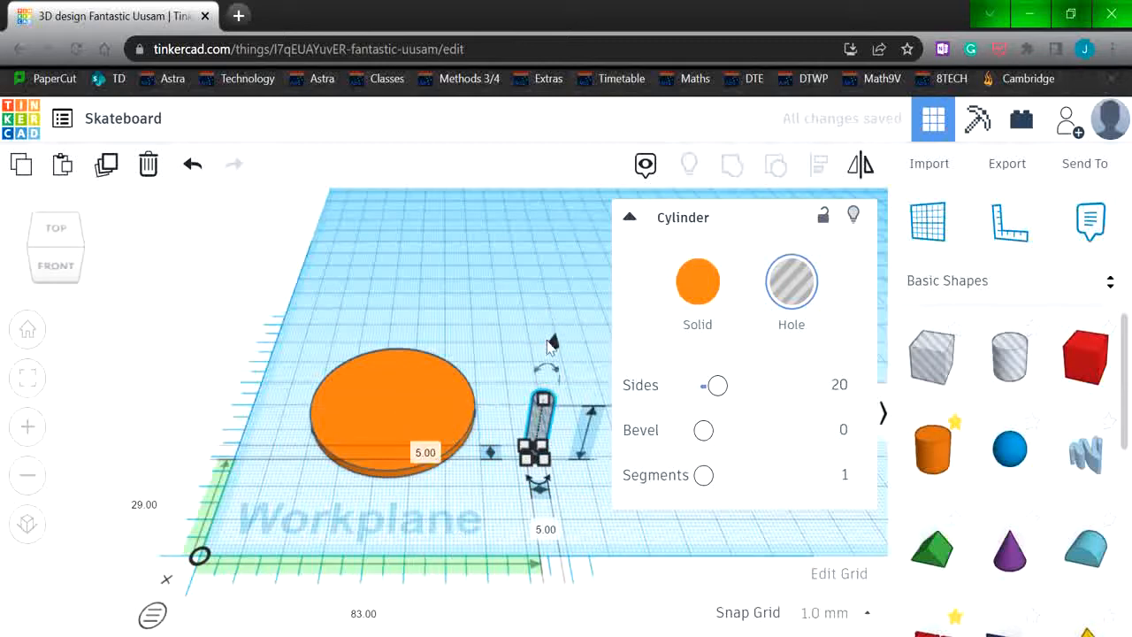
- Move the 5 mm hole cylinder onto the orange disc, near its centre
left_click(520, 417)
left_click_drag(524, 419, 389, 386)
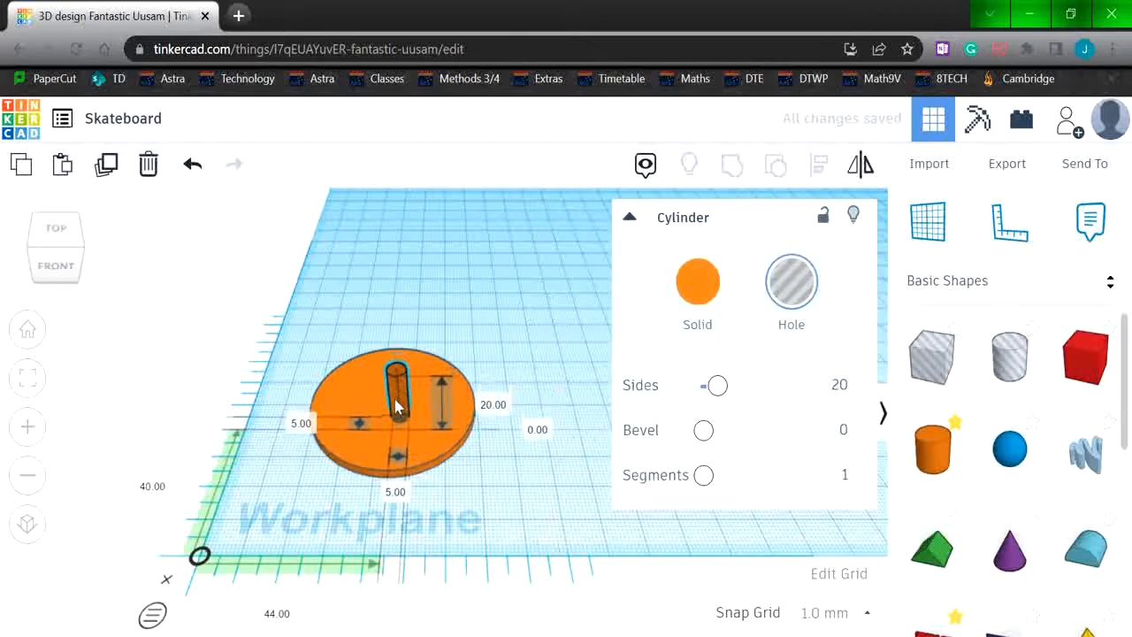
left_click(552, 294)
- Raise the hole cylinder's number of sides to the maximum
left_click(415, 379)
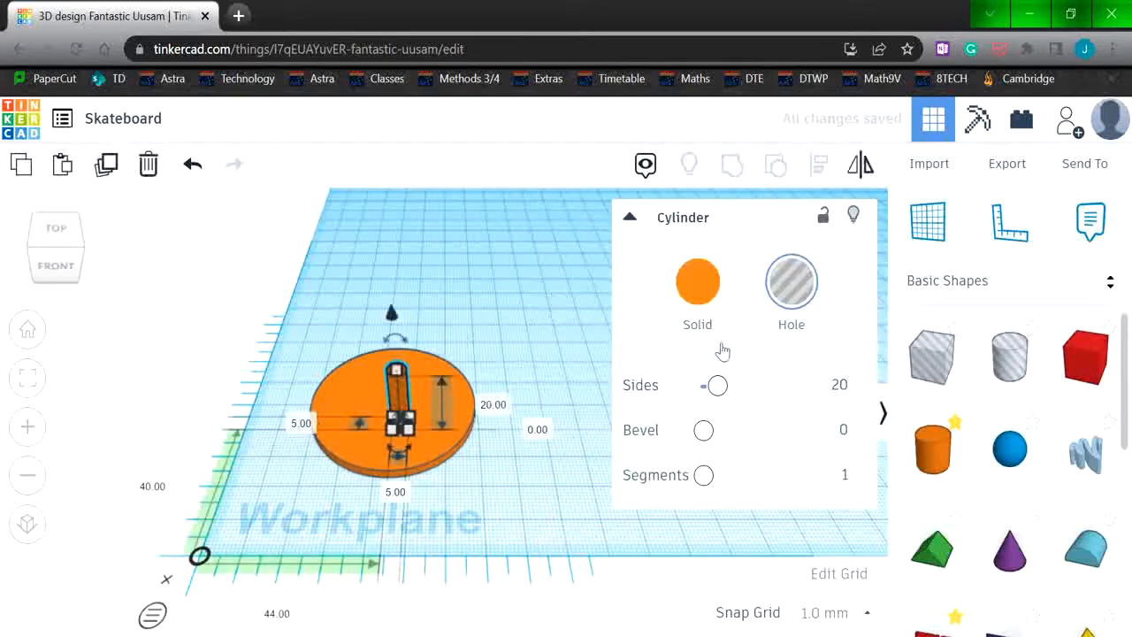
left_click_drag(717, 384, 839, 386)
left_click(567, 367)
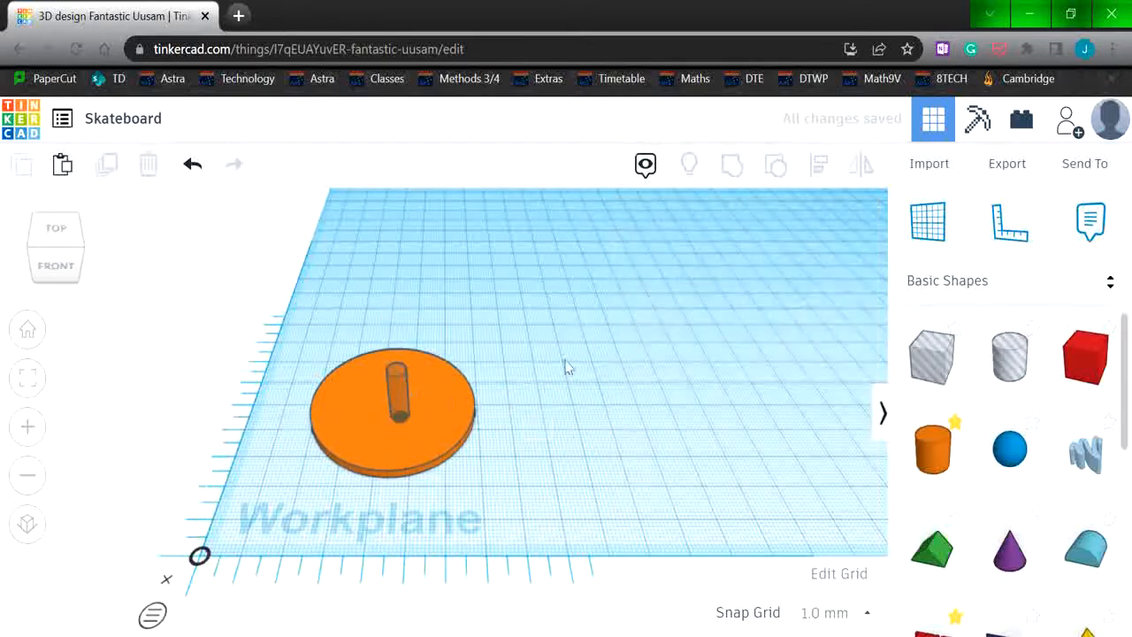
- Align the disc and the hole cylinder on their centres in both width and length
left_click_drag(229, 269, 519, 488)
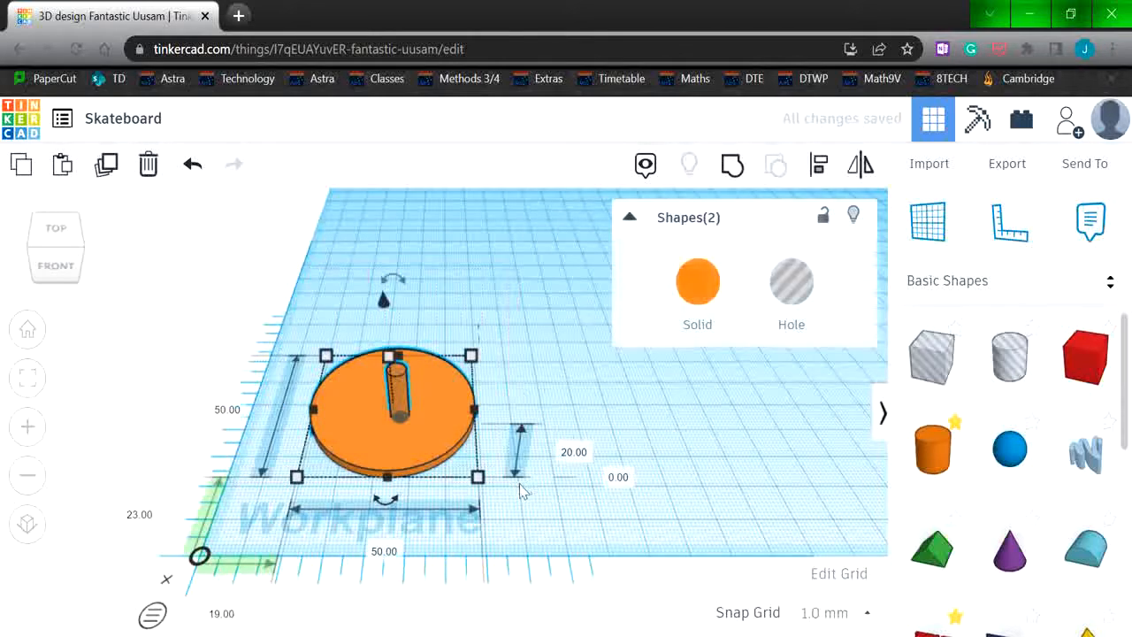
left_click(822, 168)
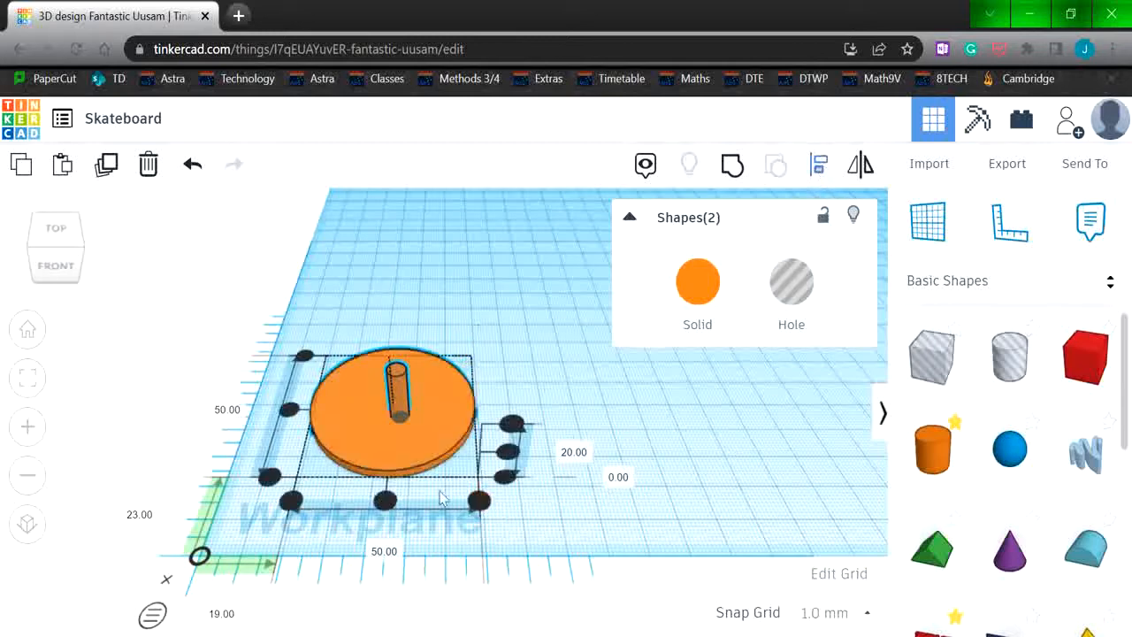
left_click(385, 502)
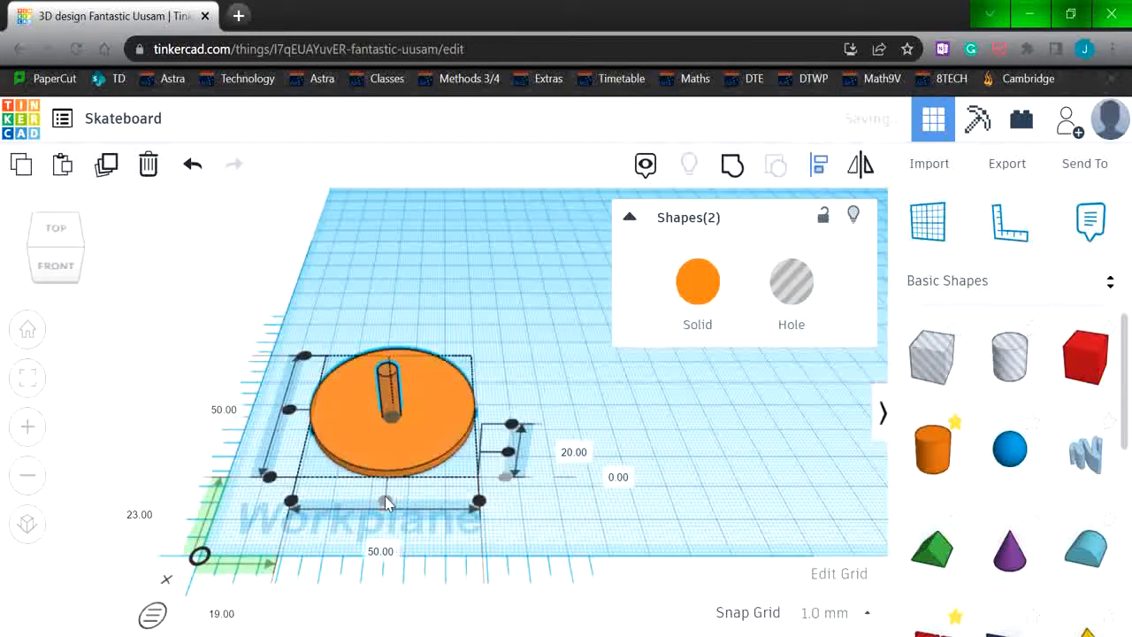
left_click(289, 410)
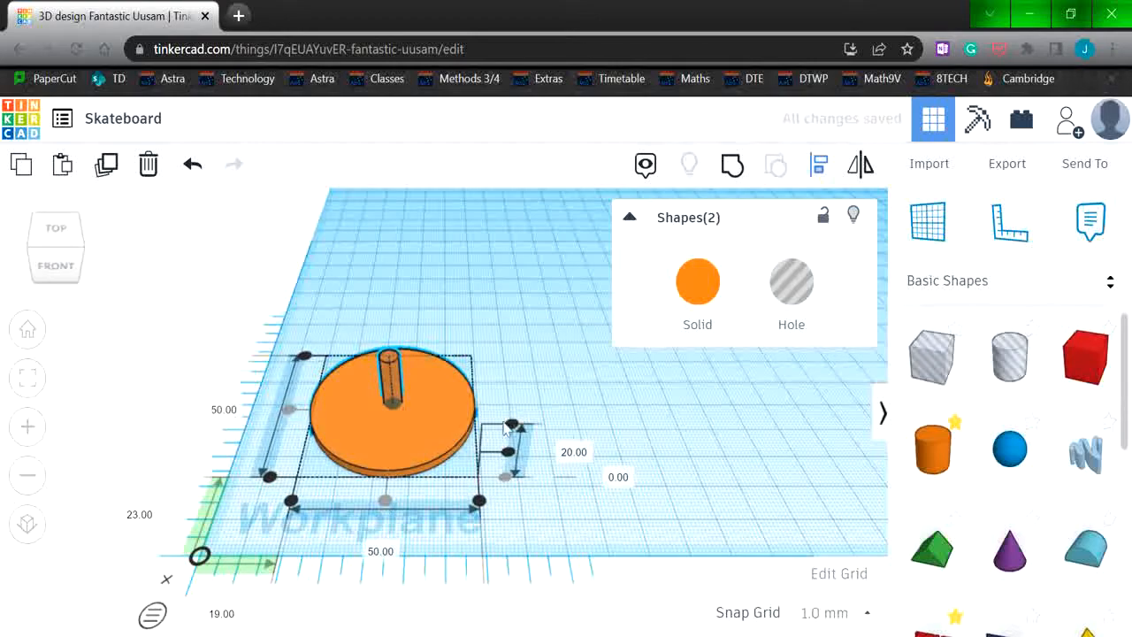
- Check the alignment from above, then group the disc and the hole cylinder to cut the centre hole
left_click(58, 230)
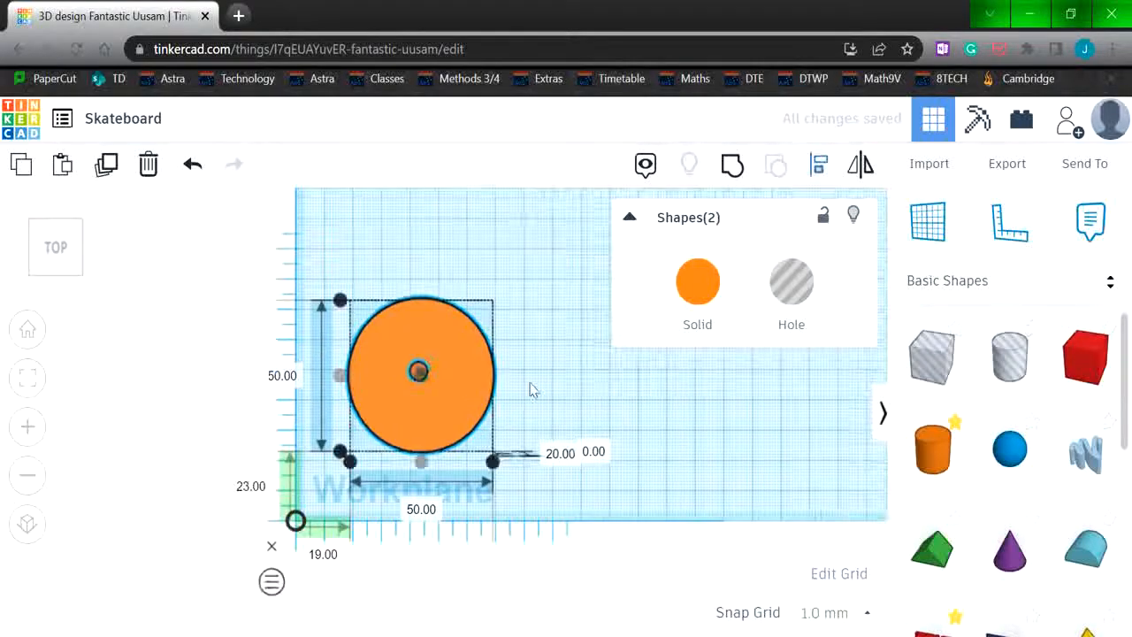
left_click(531, 389)
left_click_drag(267, 264, 539, 475)
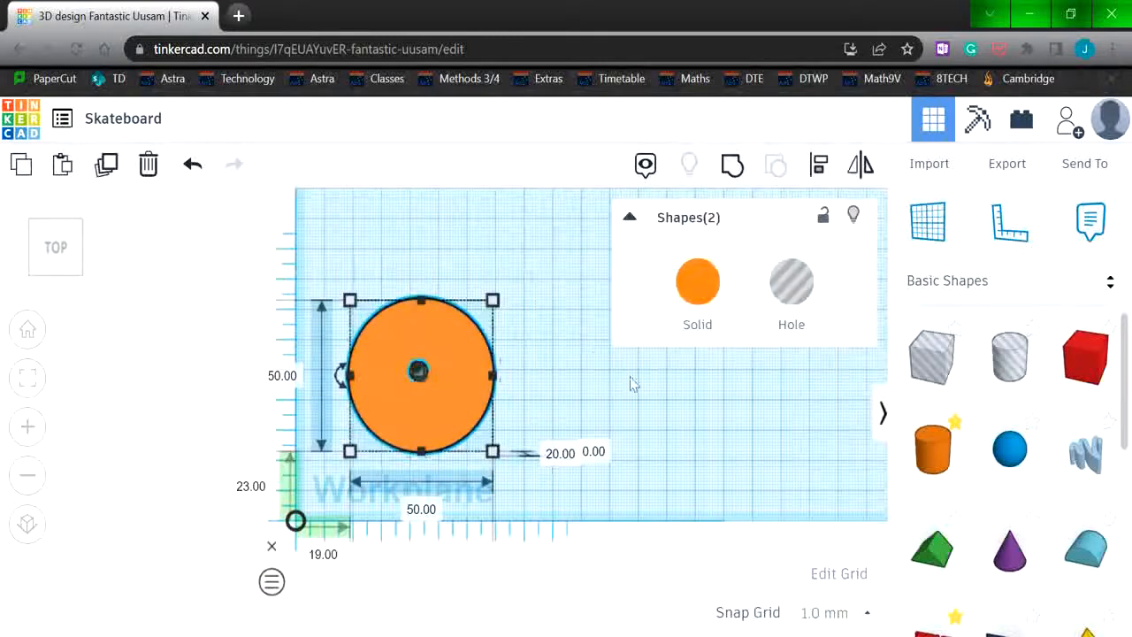
left_click(734, 166)
left_click(695, 476)
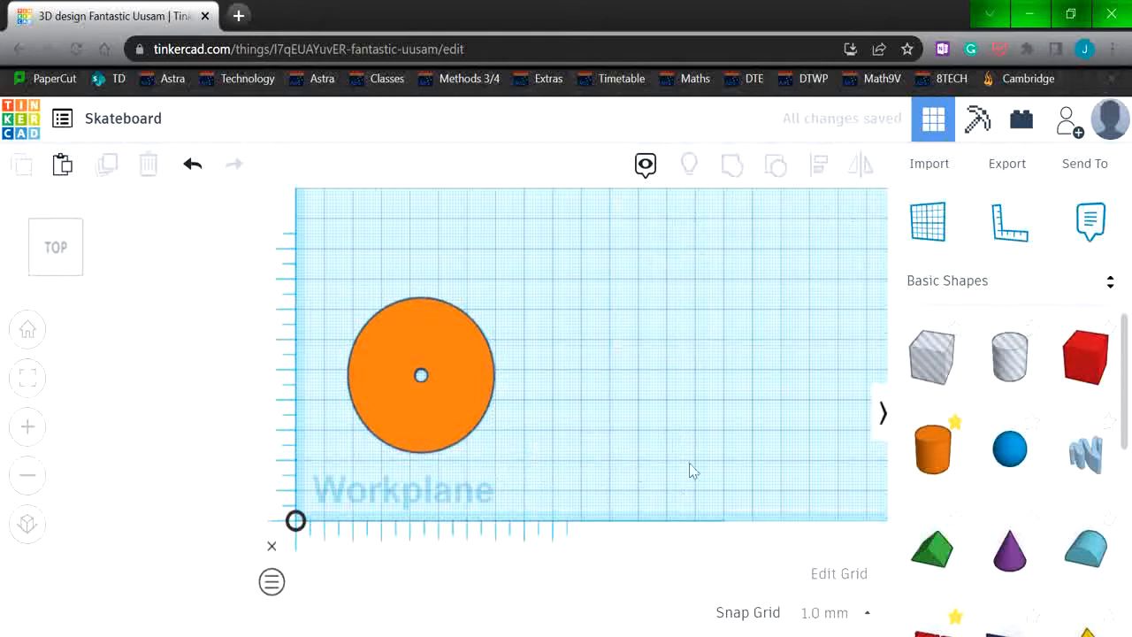
mouse_move(655, 457)
middle_mouse_down()
mouse_move(627, 398)
mouse_move(660, 468)
middle_mouse_up()
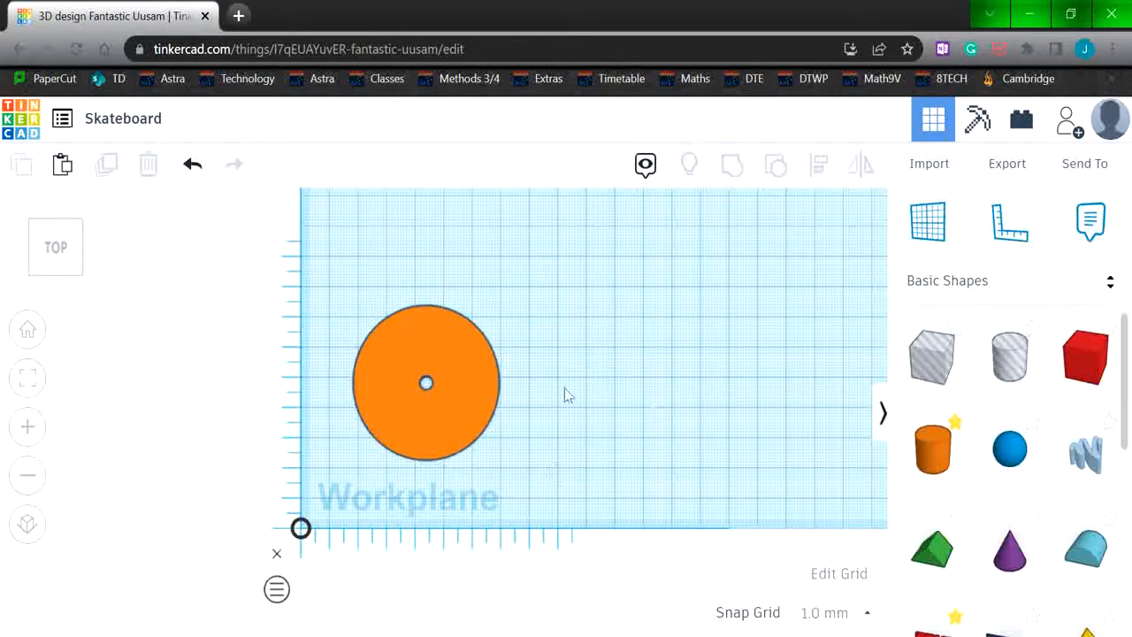
- Move the grouped orange disc toward the back of the workplane to free space near the ruler's origin
left_click(491, 418)
left_click(273, 227)
left_click(28, 334)
scroll(480, 465, "up", 3)
scroll(612, 340, "down", 2)
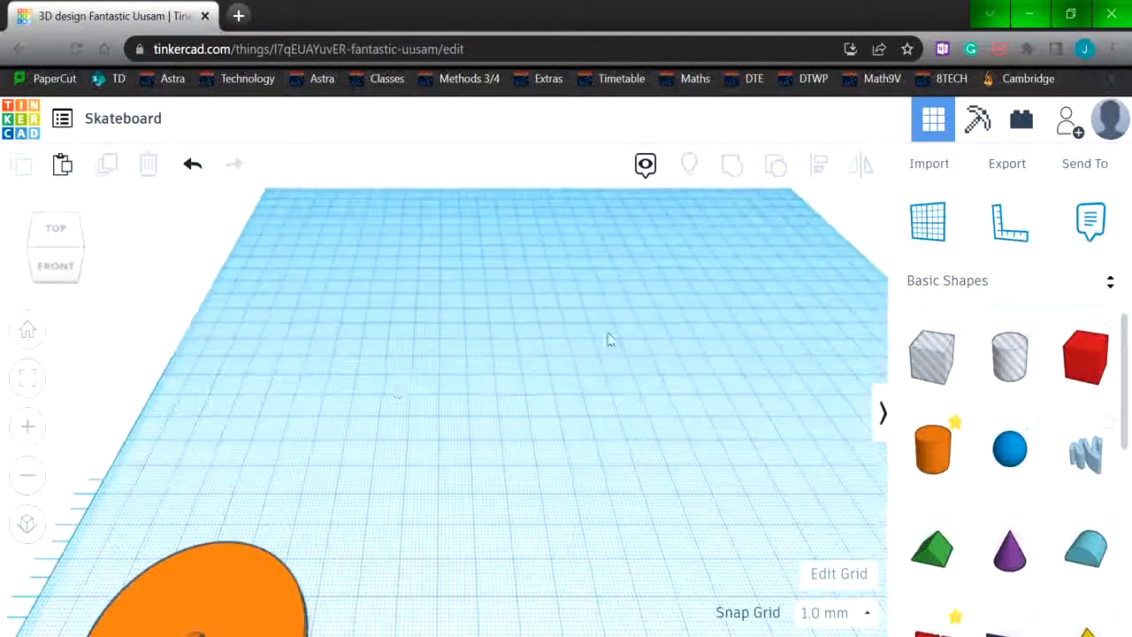
scroll(399, 391, "down", 2)
scroll(365, 478, "down", 4)
middle_click_drag(457, 519, 412, 457)
left_click_drag(379, 410, 411, 321)
left_click(541, 389)
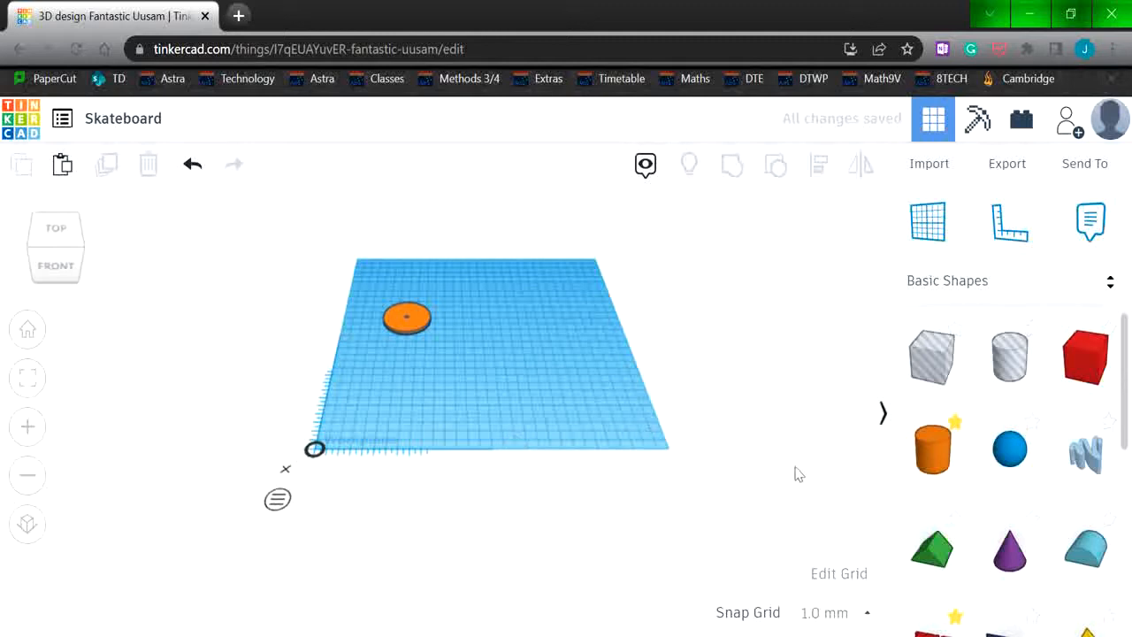
- Add a round roof, a solid box and a hole cylinder to the front area of the workplane
left_click_drag(1072, 573, 516, 423)
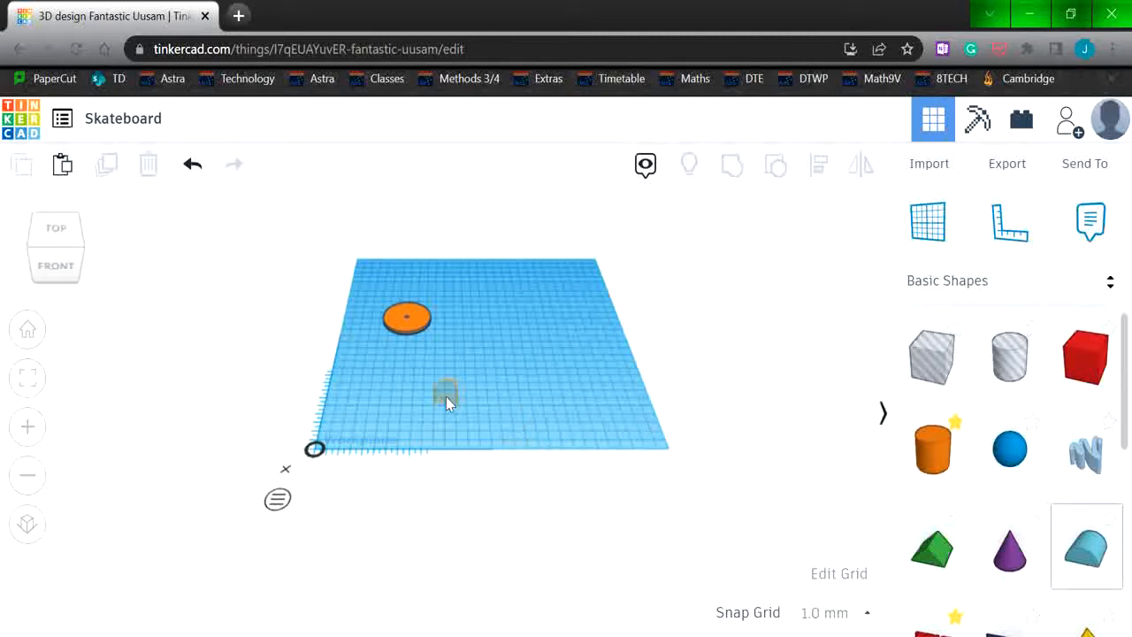
left_click_drag(445, 397, 447, 398)
left_click(542, 438)
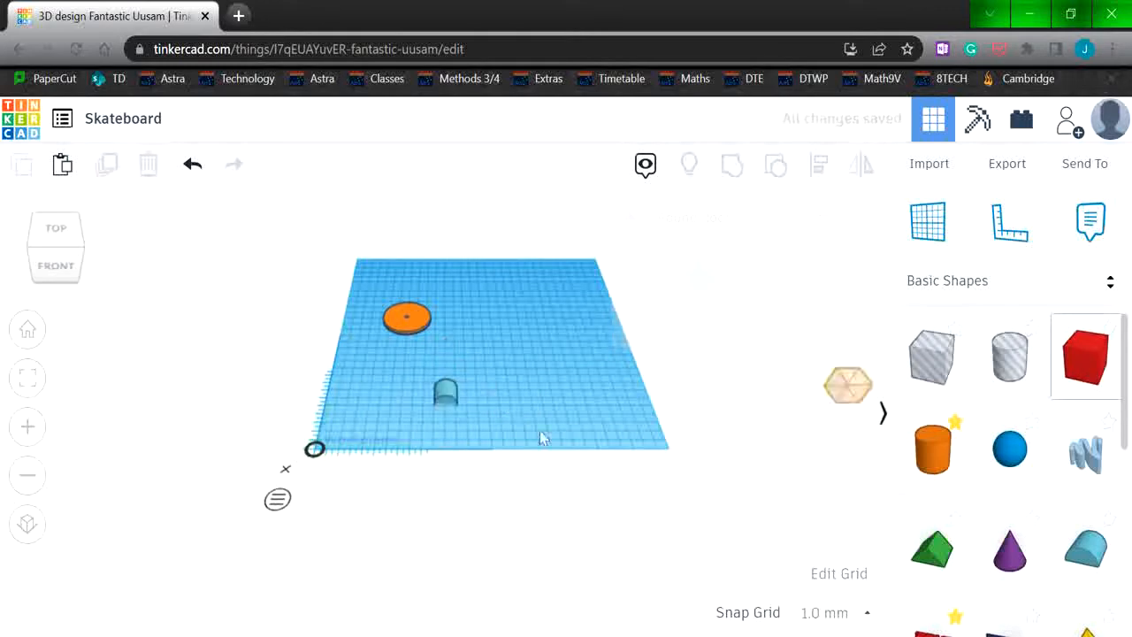
left_click(532, 374)
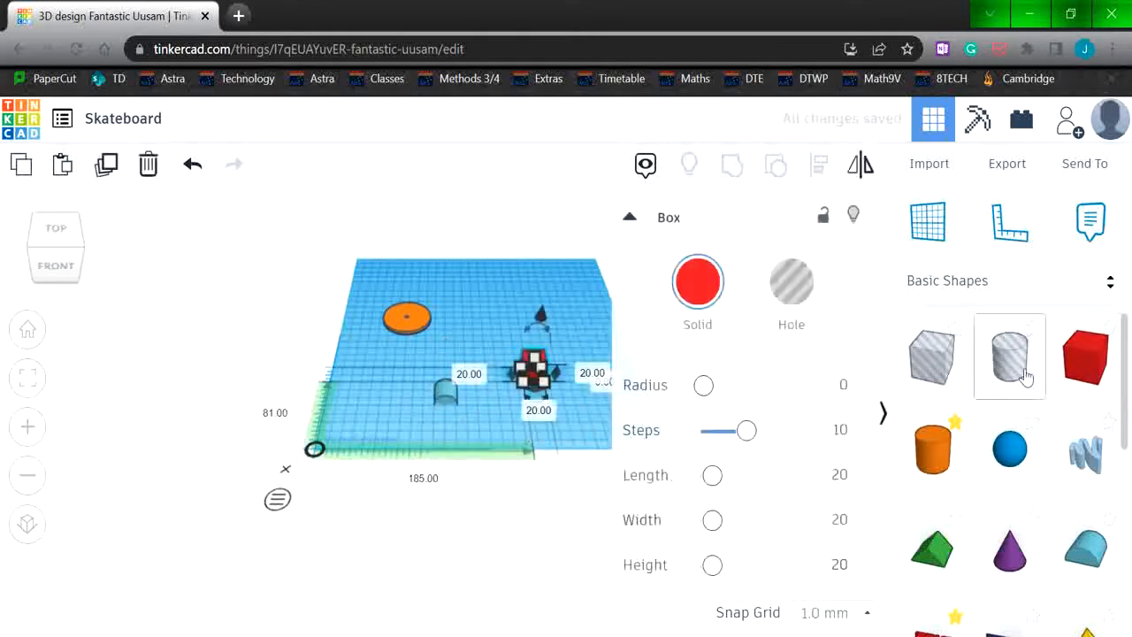
left_click_drag(1026, 377, 593, 399)
scroll(466, 440, "up", 3)
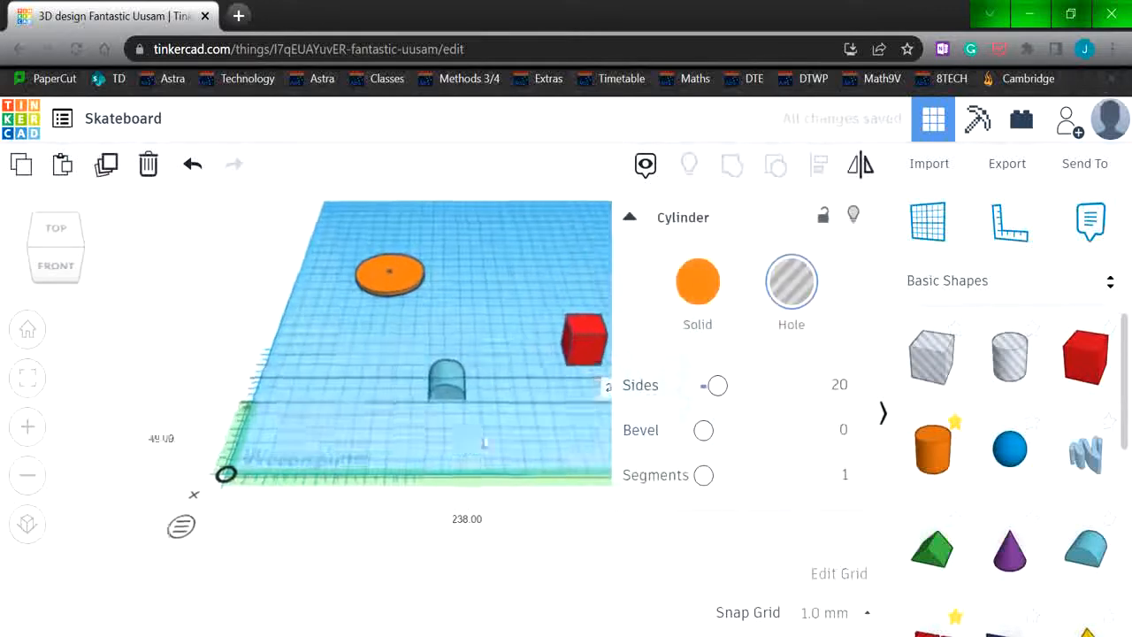
scroll(484, 442, "down", 3)
- Rotate the round roof by 90° so that its half-round face is parallel to the workplane
left_click(385, 398)
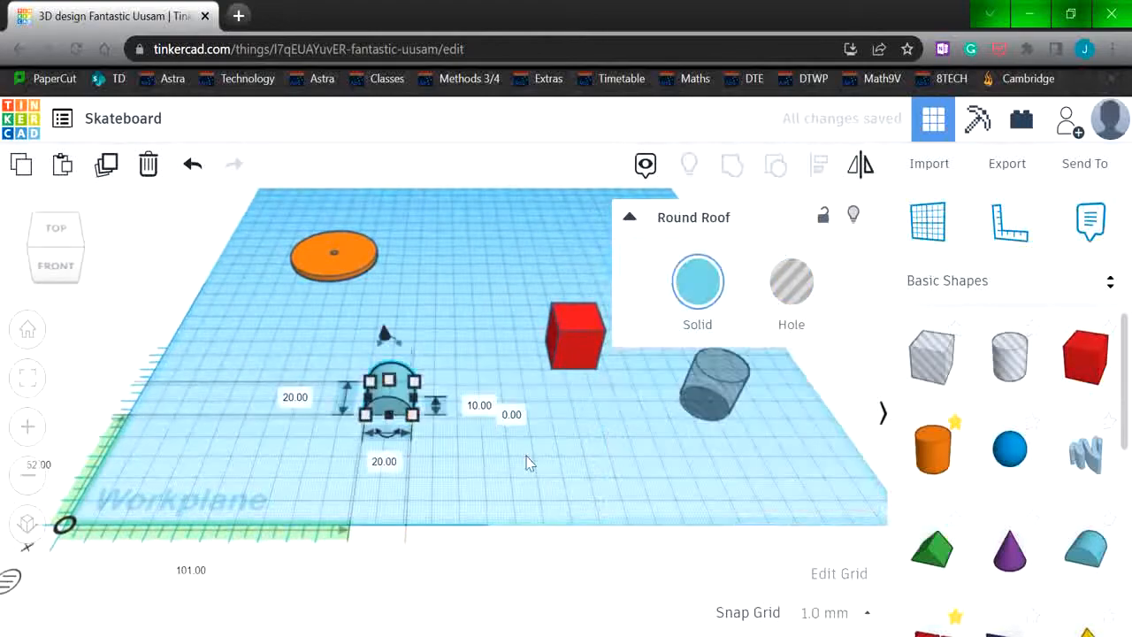
right_click_drag(566, 490, 347, 434)
scroll(347, 434, "up", 2)
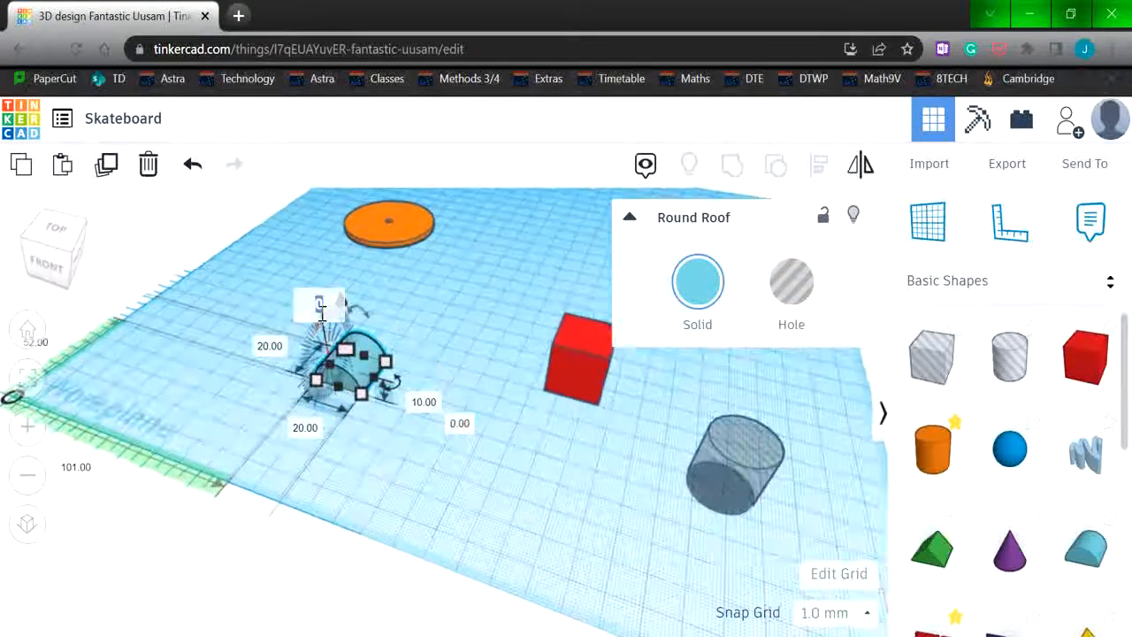
key("Return")
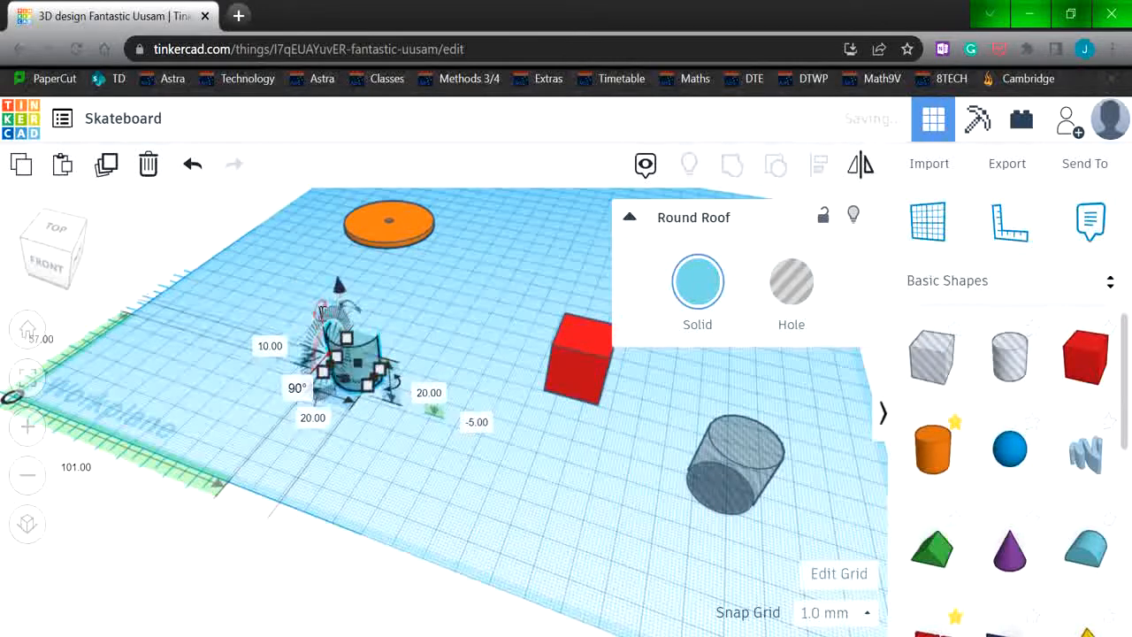
- Size the rotated round roof to 60 mm wide, 40 mm deep and 2.5 mm high
left_click(273, 348)
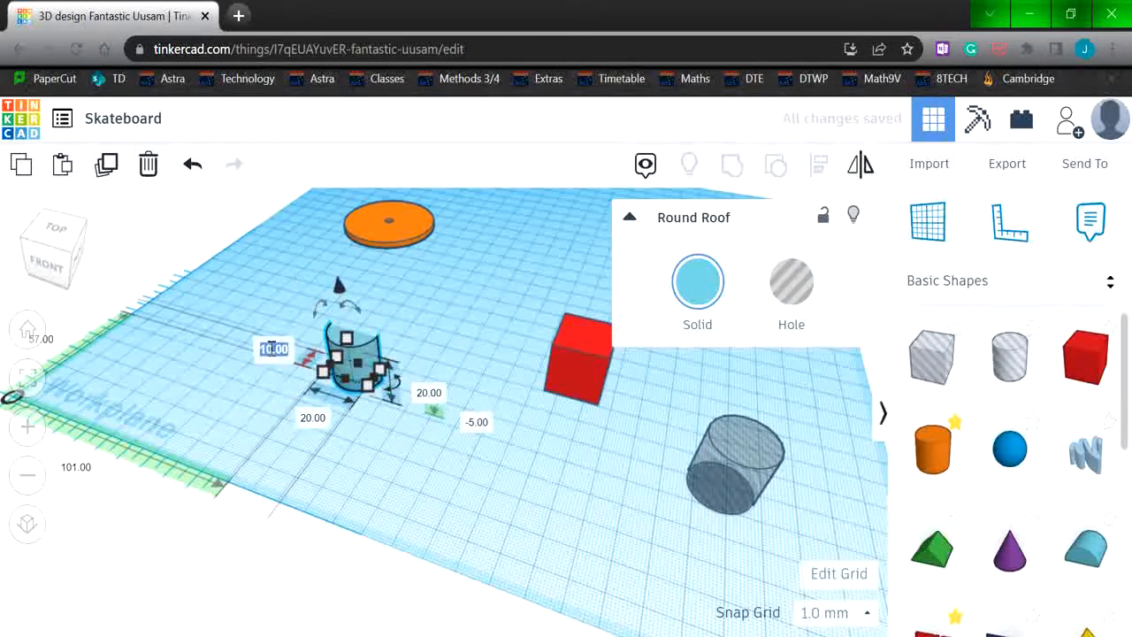
key("BackSpace")
type("40")
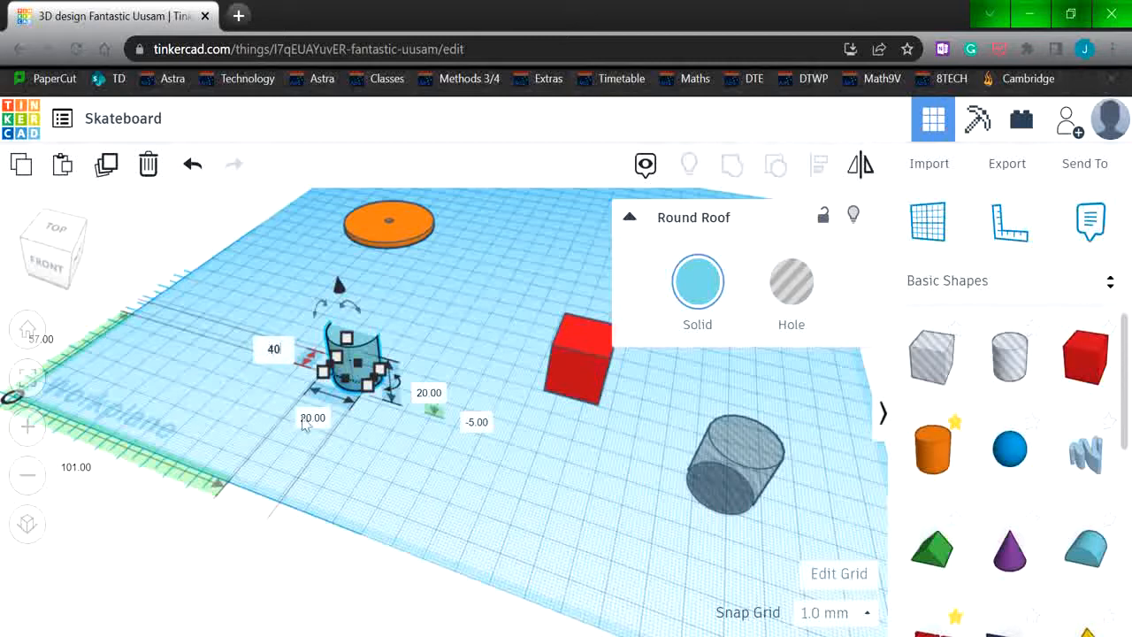
left_click(306, 419)
type("60")
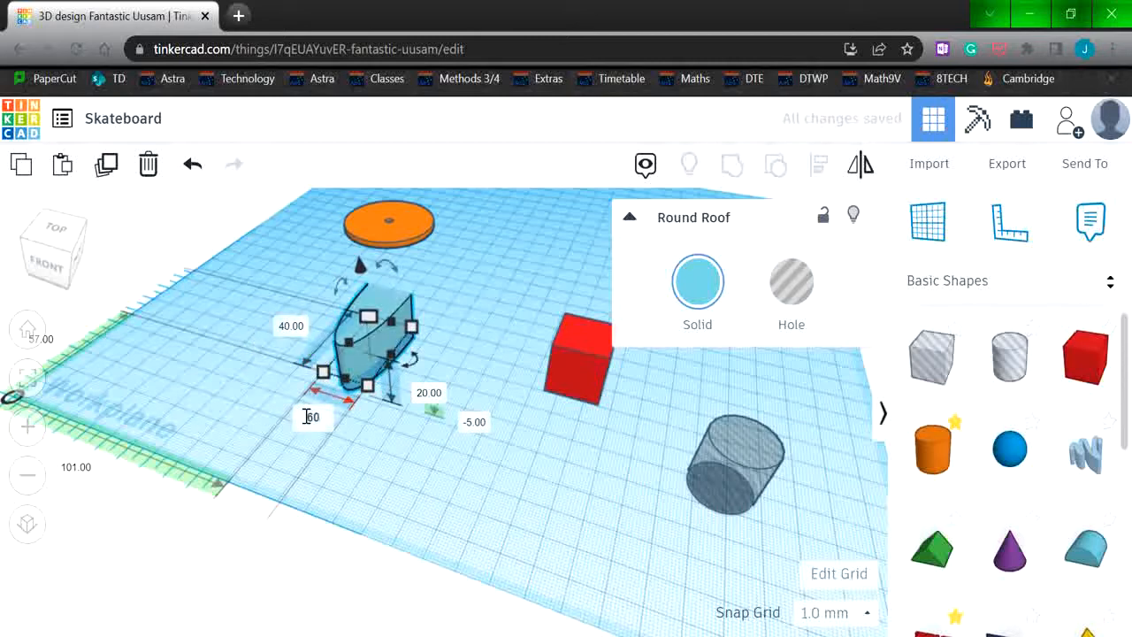
left_click(418, 396)
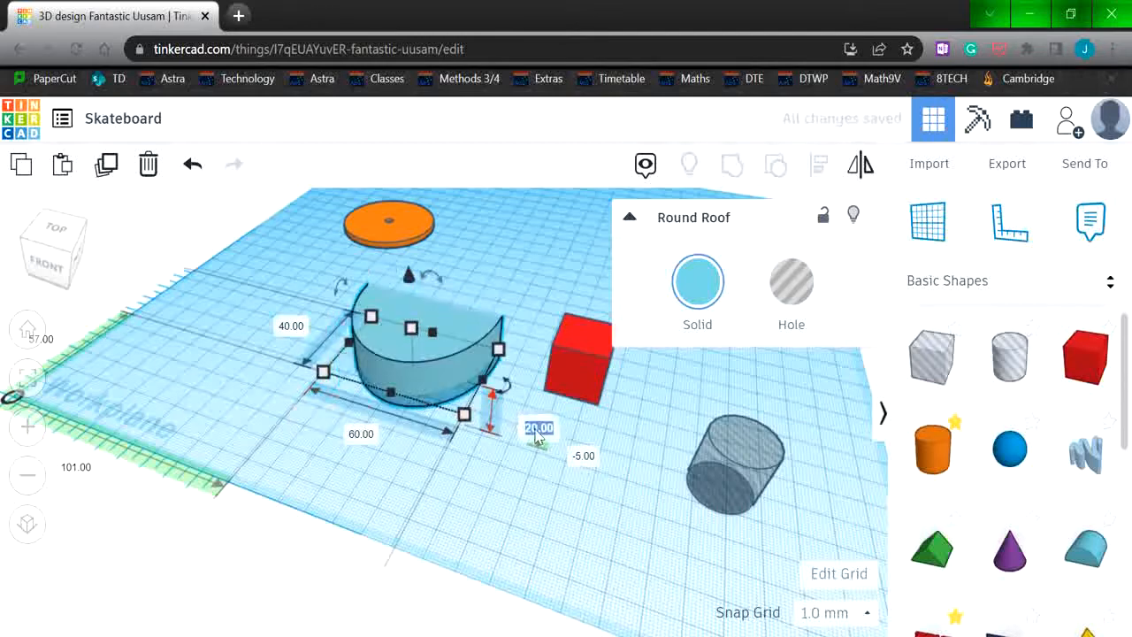
type("2.5")
key("Return")
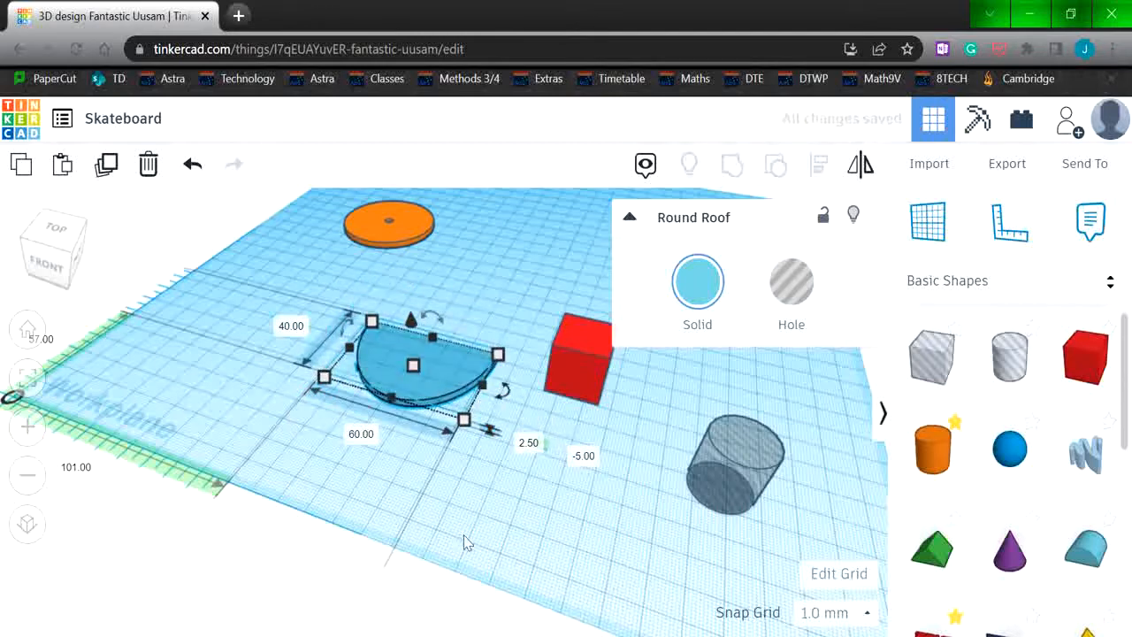
- Move the half-round plate close to the ruler's origin, about 35 mm across and 30 mm in from it
left_click(502, 440)
left_click(444, 385)
left_click_drag(437, 385, 274, 380)
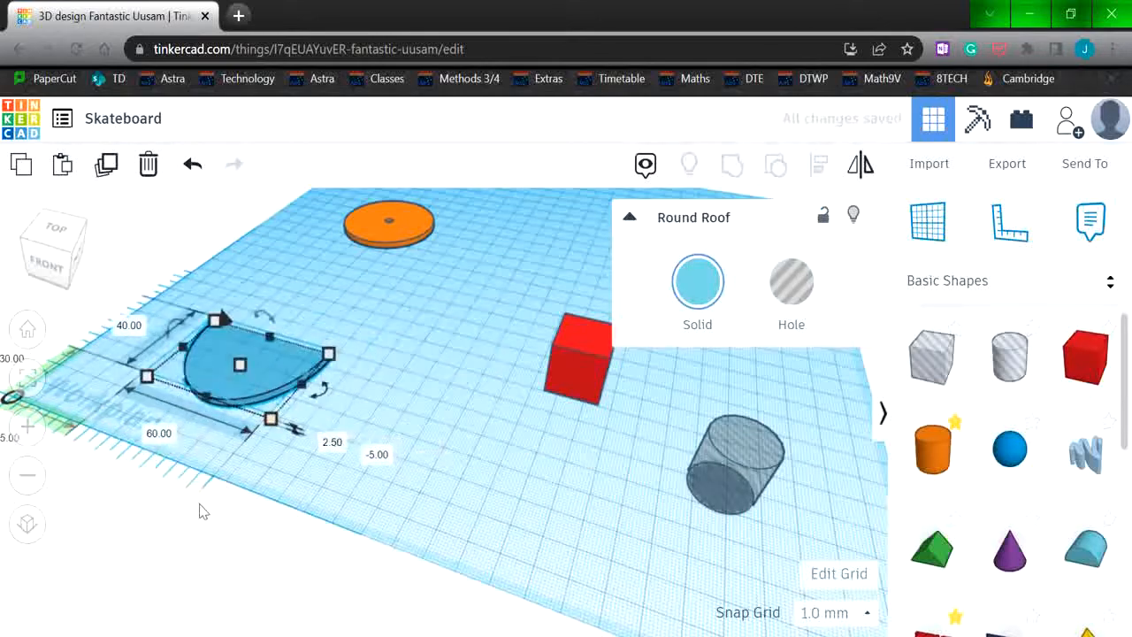
right_click_drag(203, 505, 281, 515)
middle_click_drag(327, 526, 384, 511)
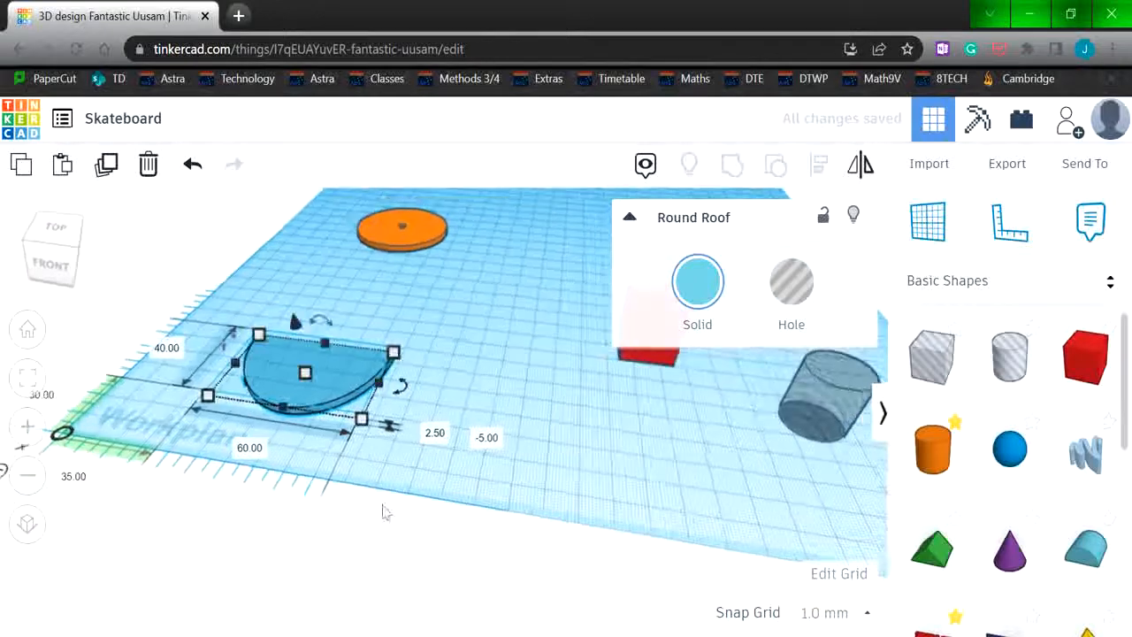
- Set the half-round plate's elevation to 0 mm so that it sits on the workplane
left_click(488, 439)
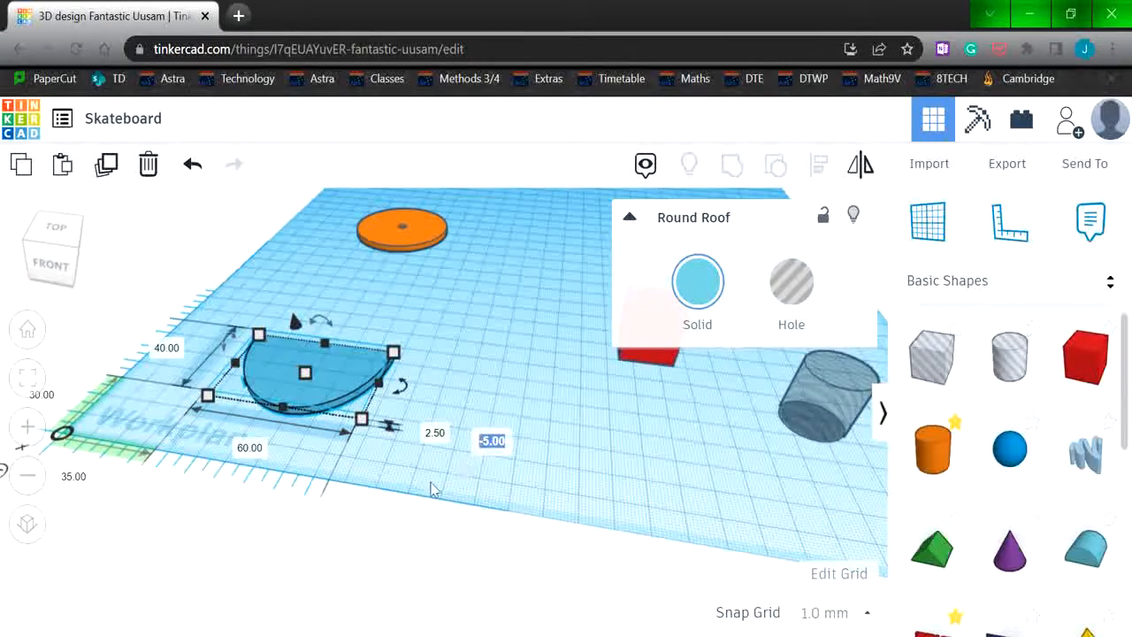
type("0")
key("Return")
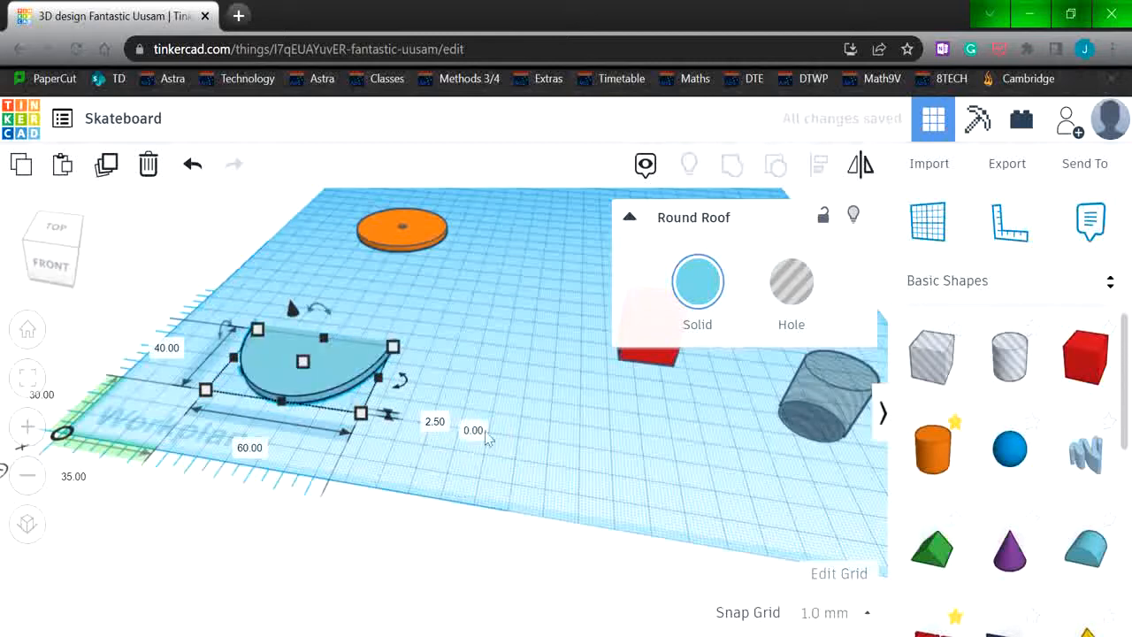
left_click(497, 511)
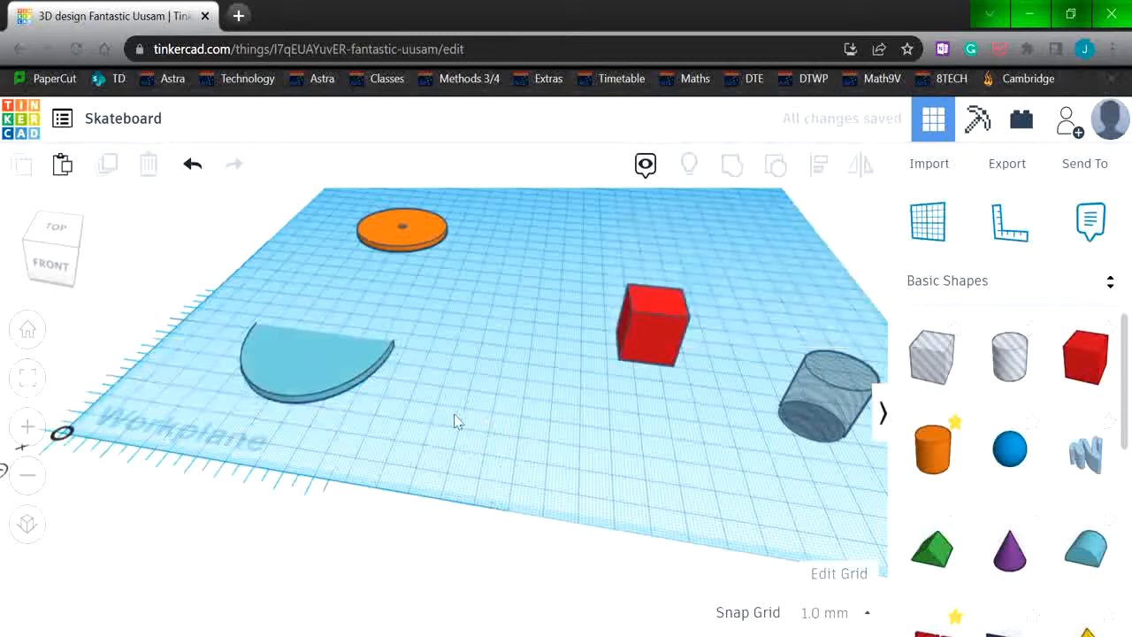
- Move the red box to the half-round plate's straight edge and size it 40 mm wide, 5 mm deep and 2.5 mm high
left_click(650, 329)
left_click_drag(625, 330, 327, 309)
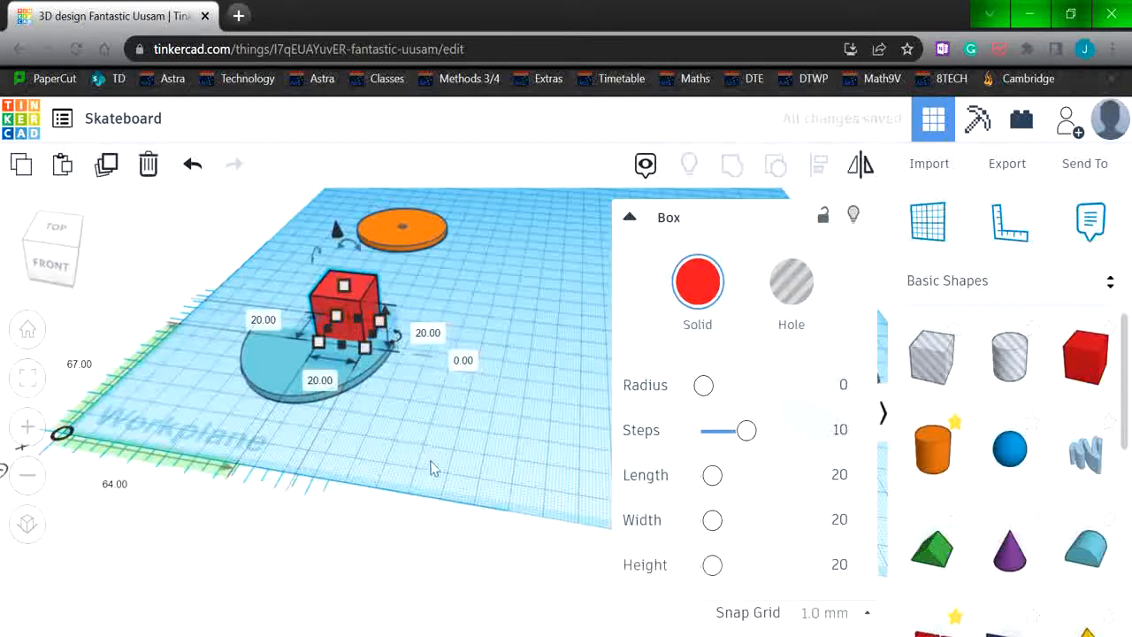
left_click(267, 323)
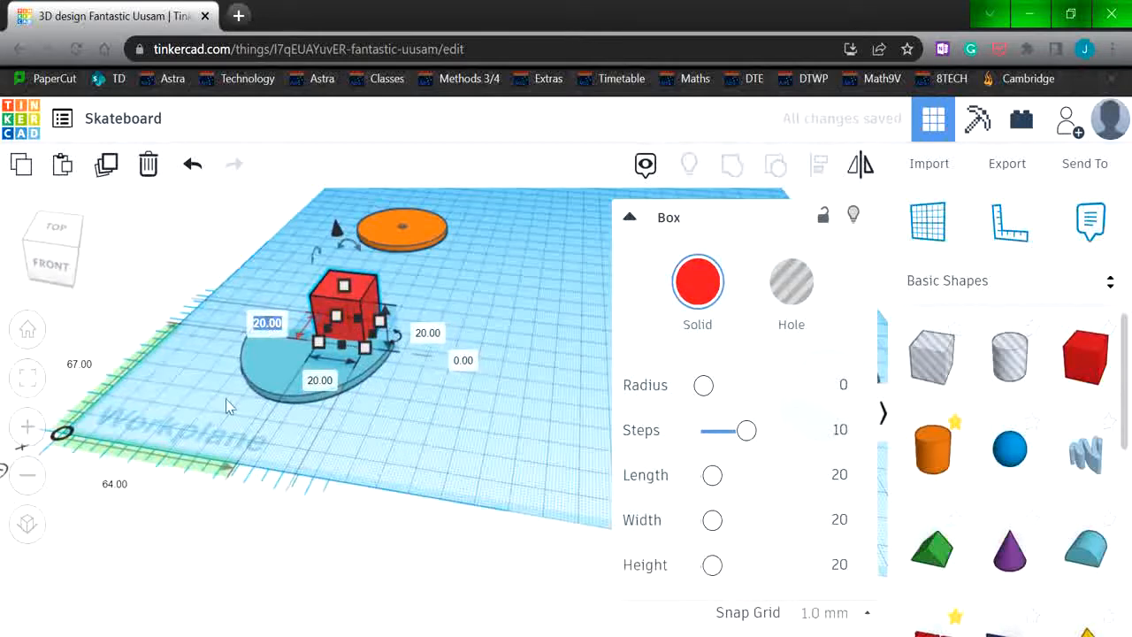
type("5")
left_click(312, 382)
type("40")
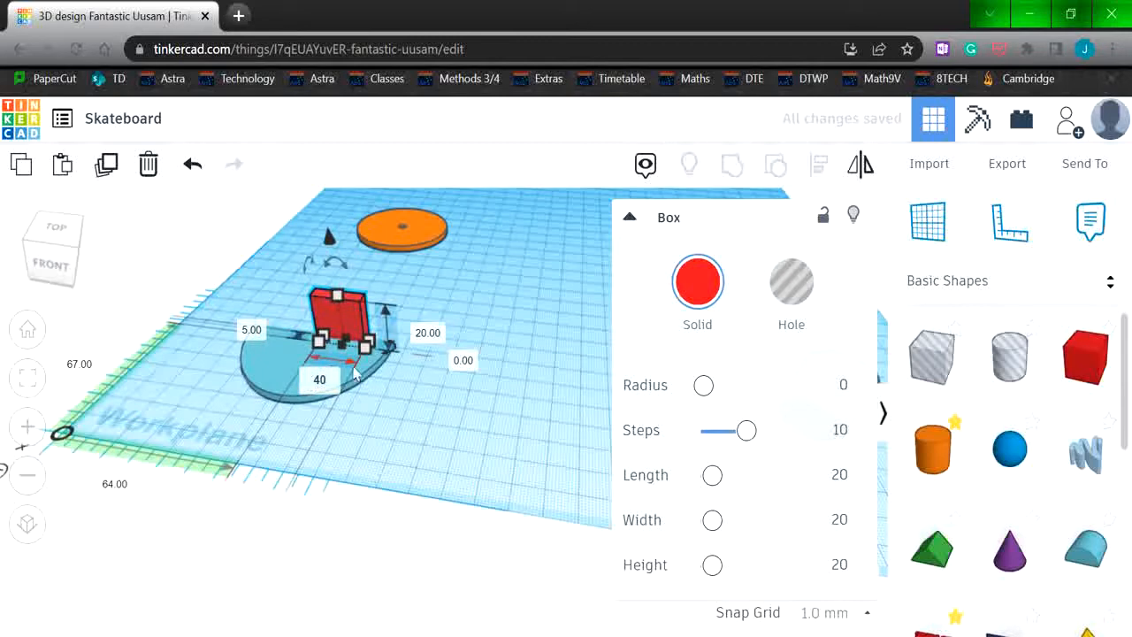
key("Return")
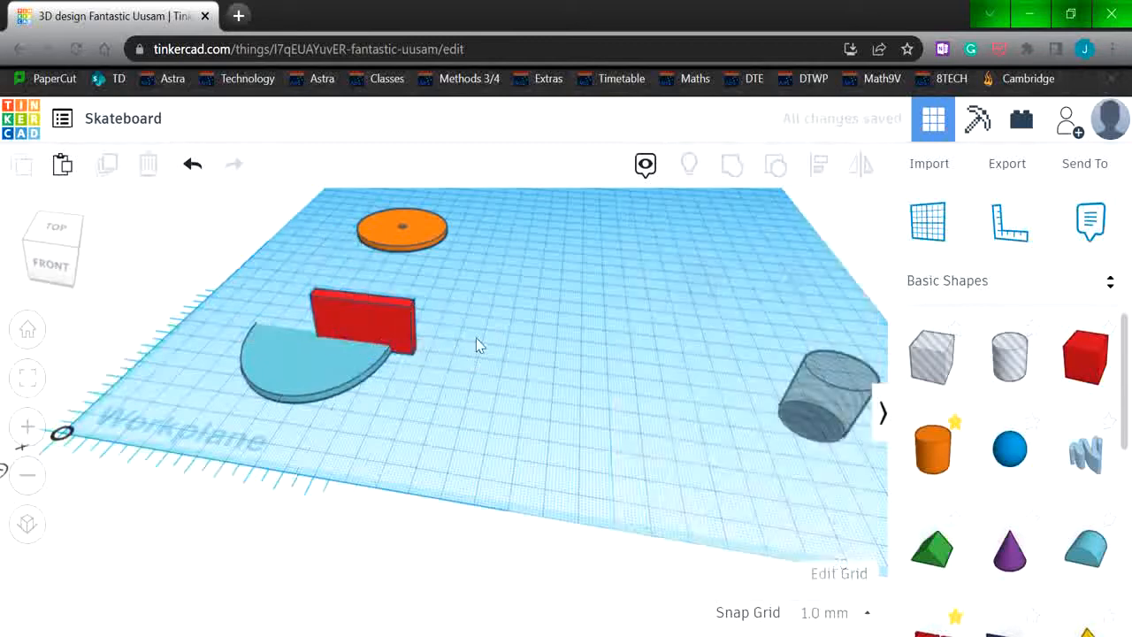
left_click(489, 343)
type("2.5")
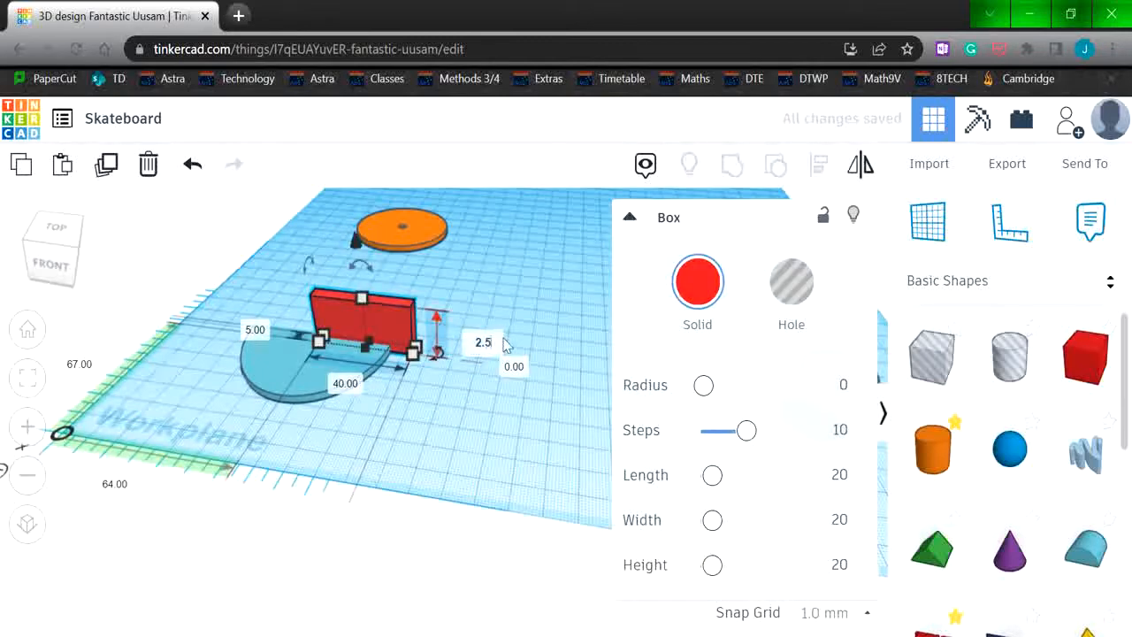
key("Return")
left_click(258, 453)
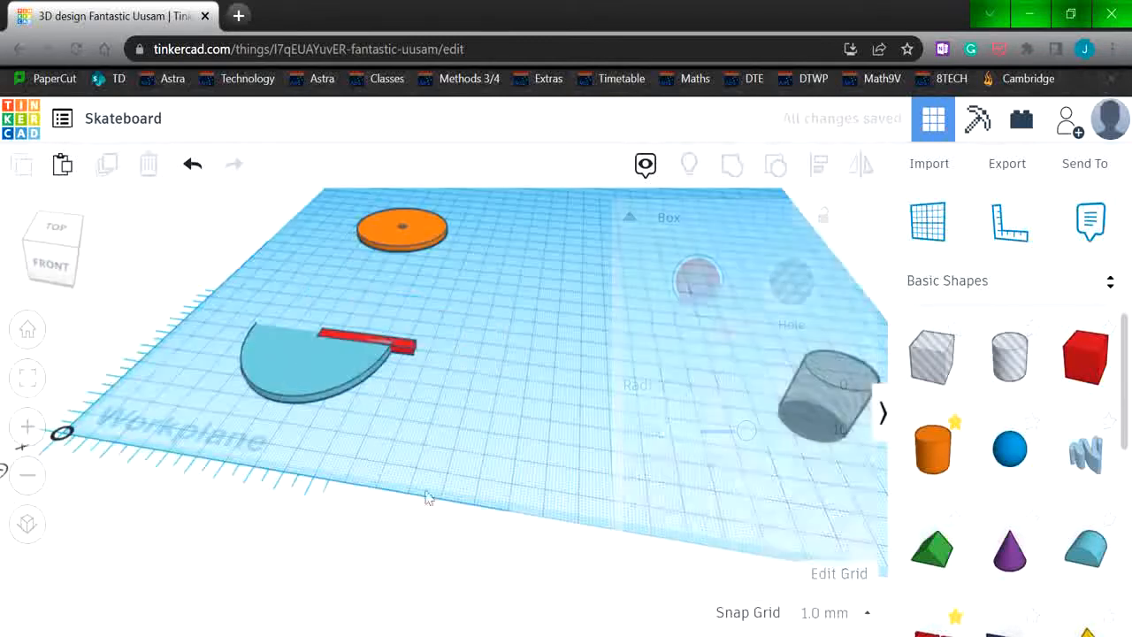
- Set the half-round plate's front-to-back distance from the ruler's origin to 0 mm
left_click(288, 349)
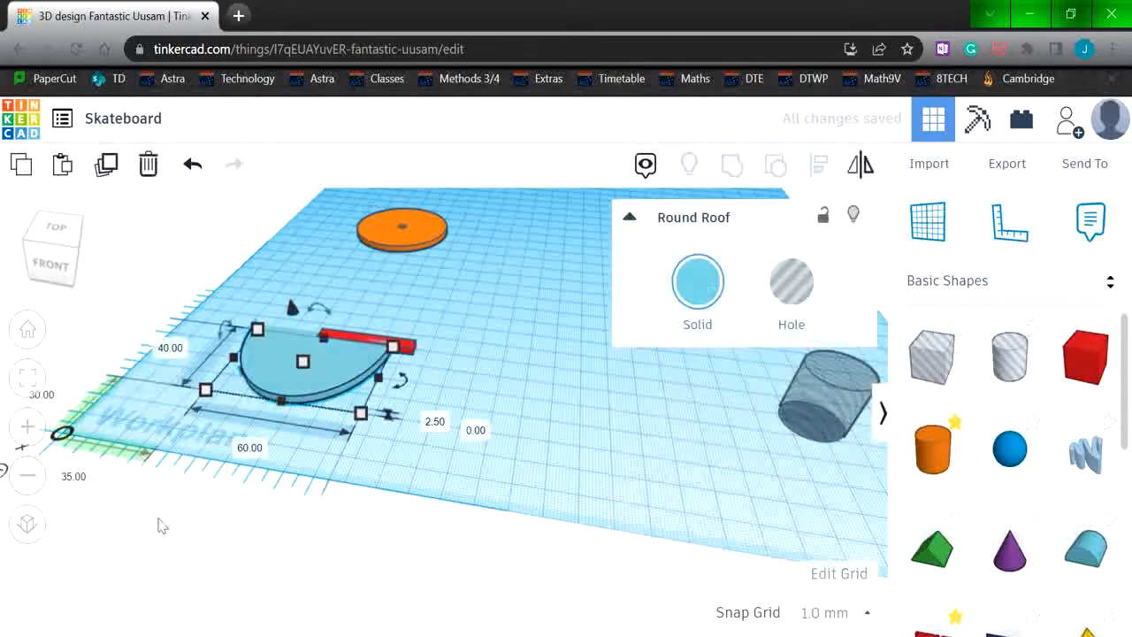
scroll(203, 514, "down", 3)
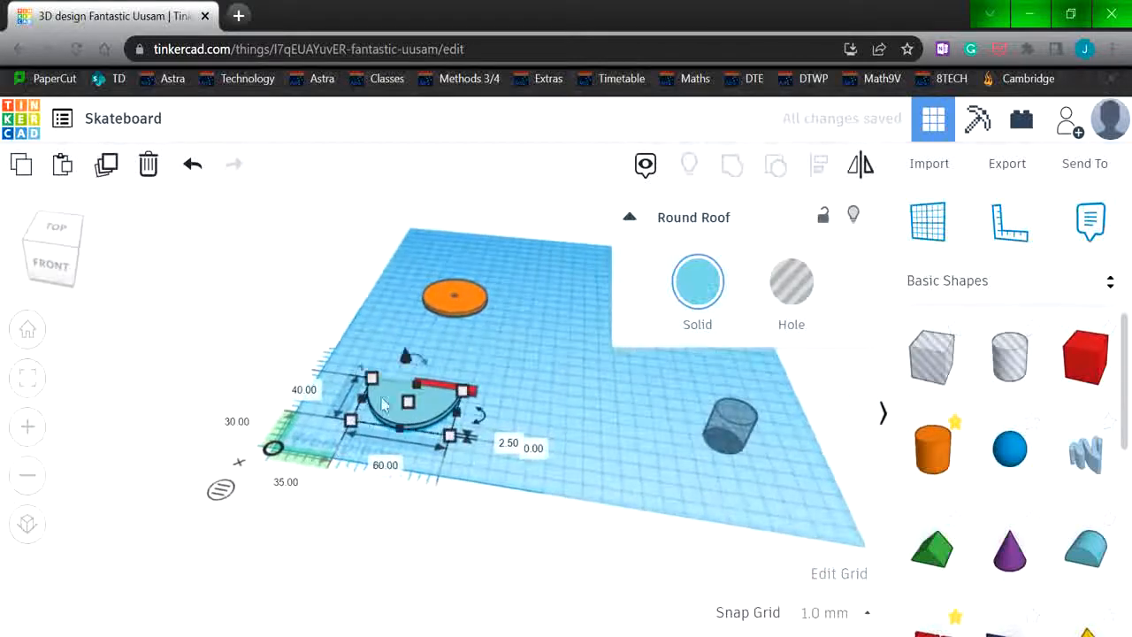
left_click(239, 423)
type("0")
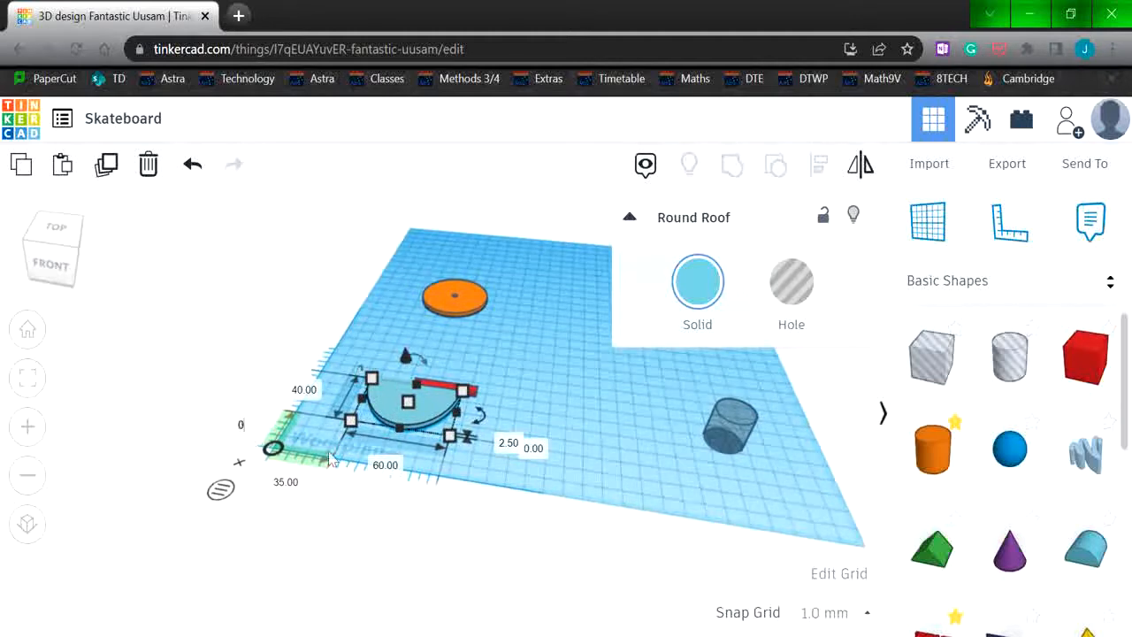
key("Return")
left_click(239, 301)
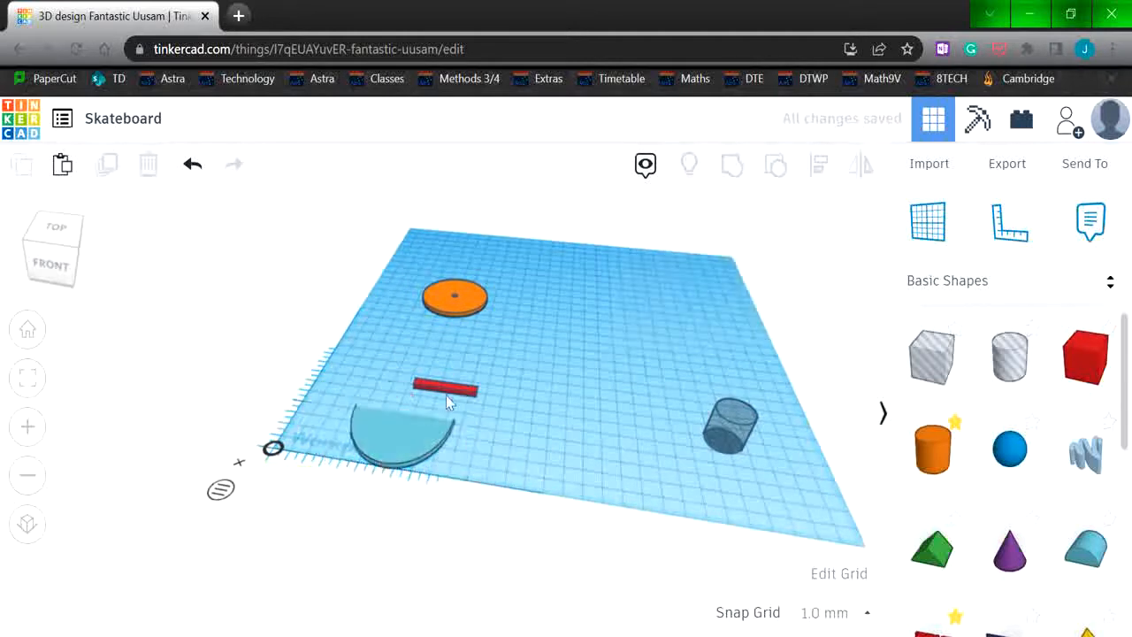
- Set the red strip's front-to-back distance from the ruler's origin to 40 mm, flush with the plate's straight edge
left_click(446, 389)
left_click(258, 401)
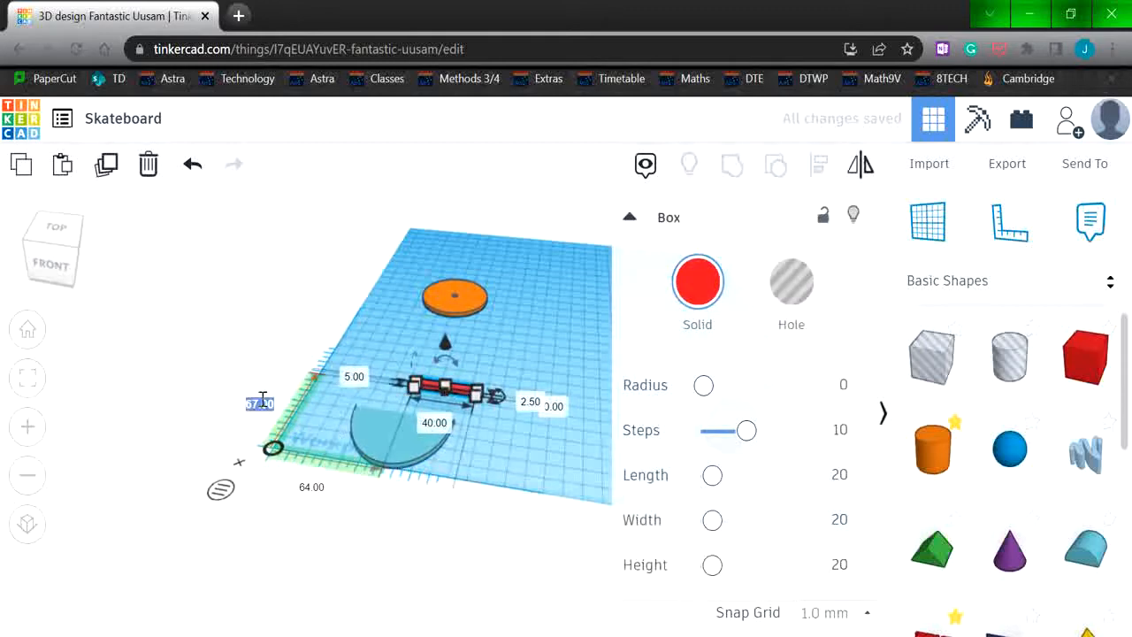
type("44")
key("Return")
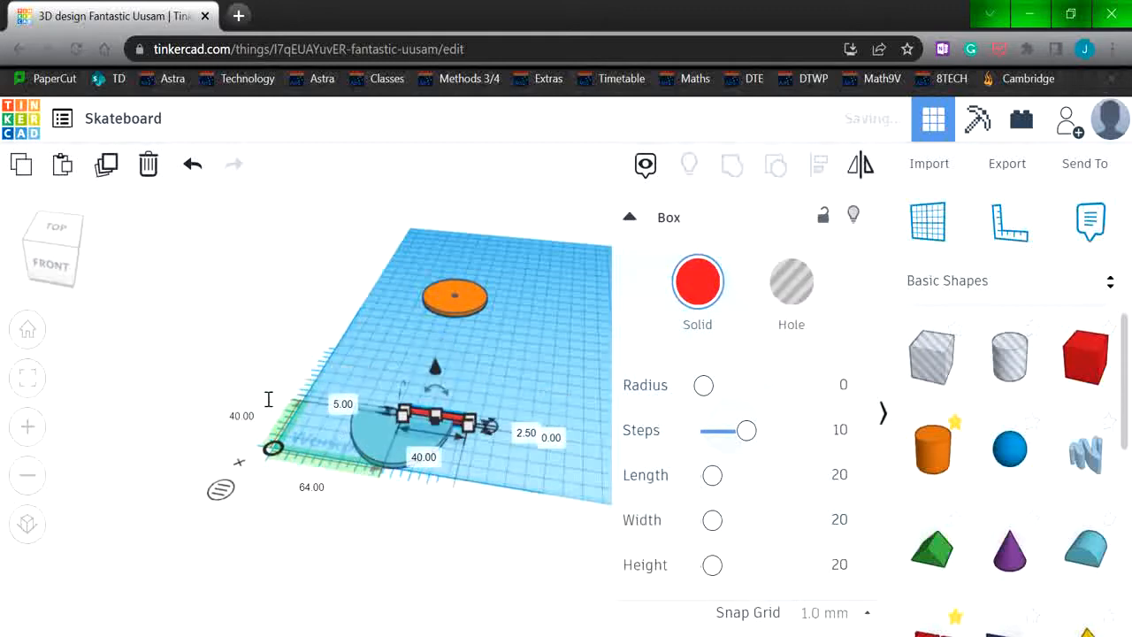
left_click(382, 324)
- Select the half-round plate and the red strip and align them on their centres across the width
right_click_drag(496, 504, 518, 516)
left_click_drag(311, 390, 492, 521)
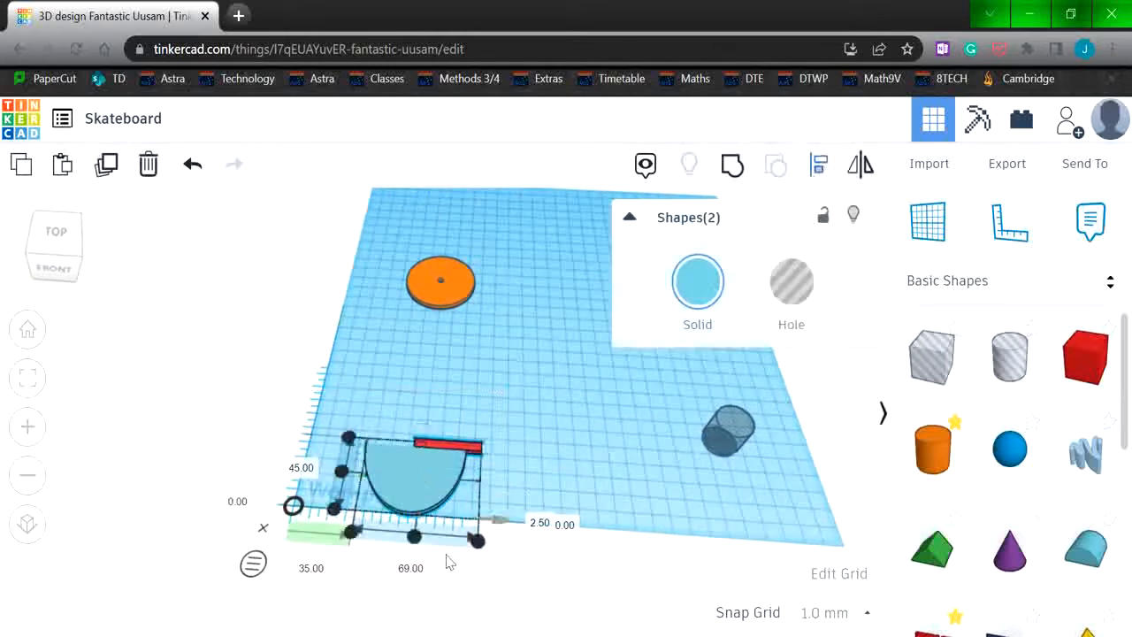
left_click(416, 539)
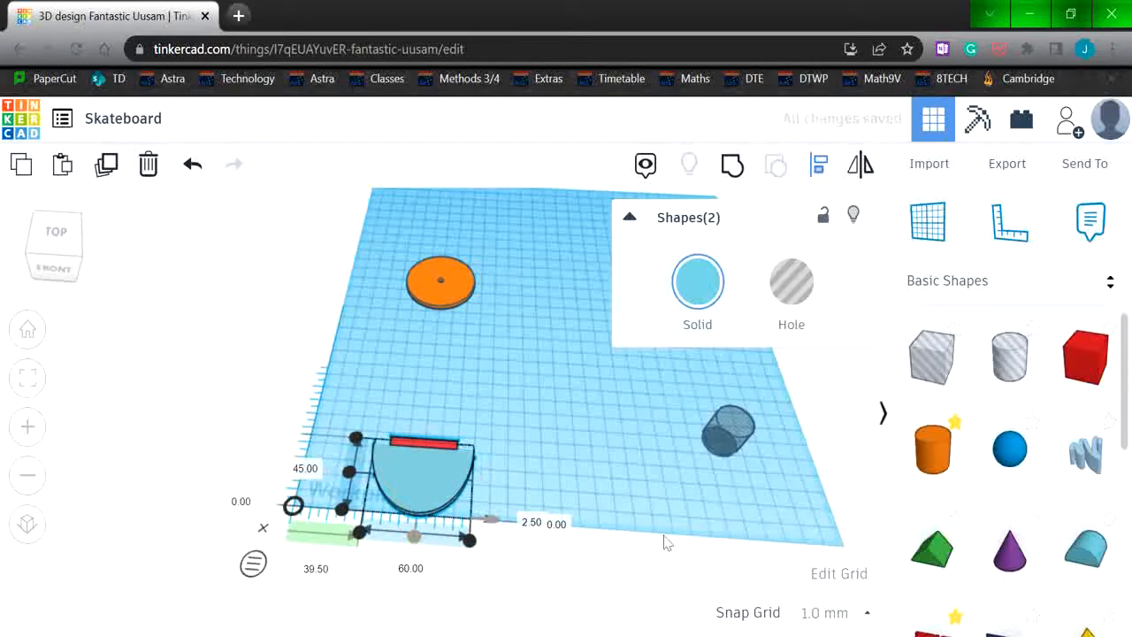
- Move the hole cylinder beside the half-round plate and size it 5 mm wide and 5 mm deep
left_click(724, 442)
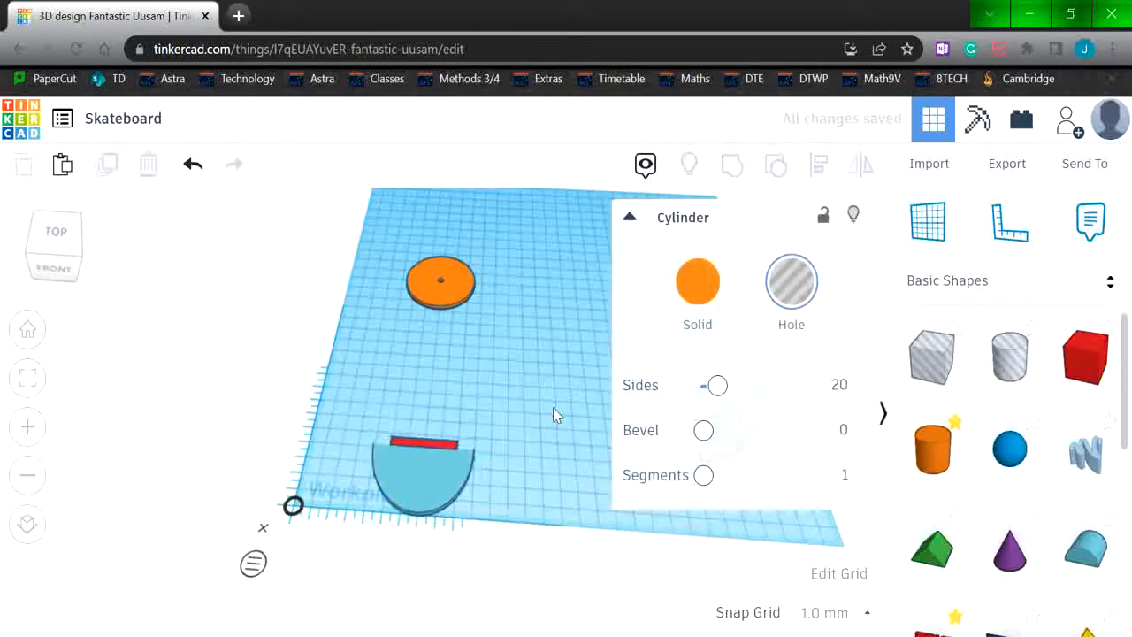
left_click_drag(727, 445, 392, 398)
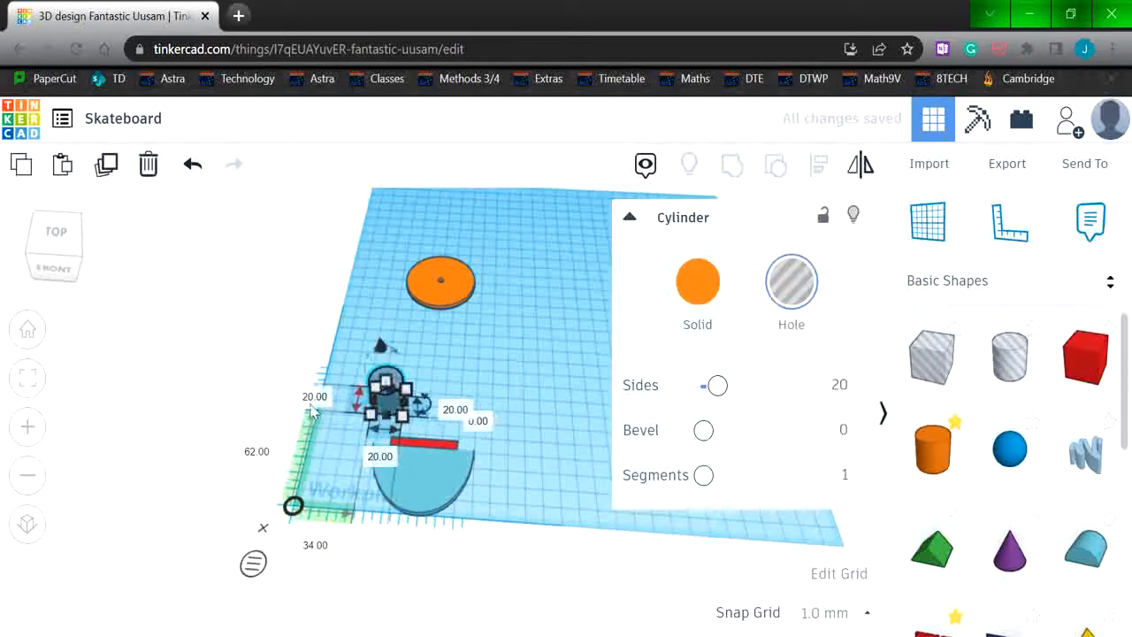
left_click(314, 398)
type("5")
left_click(378, 456)
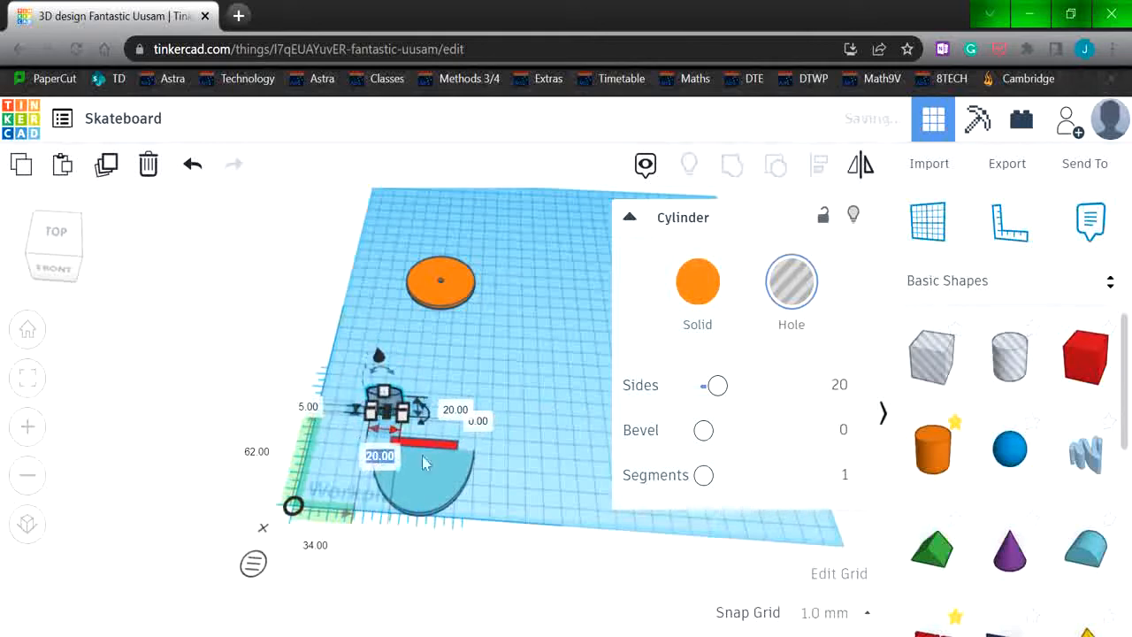
left_click(444, 378)
left_click(375, 412)
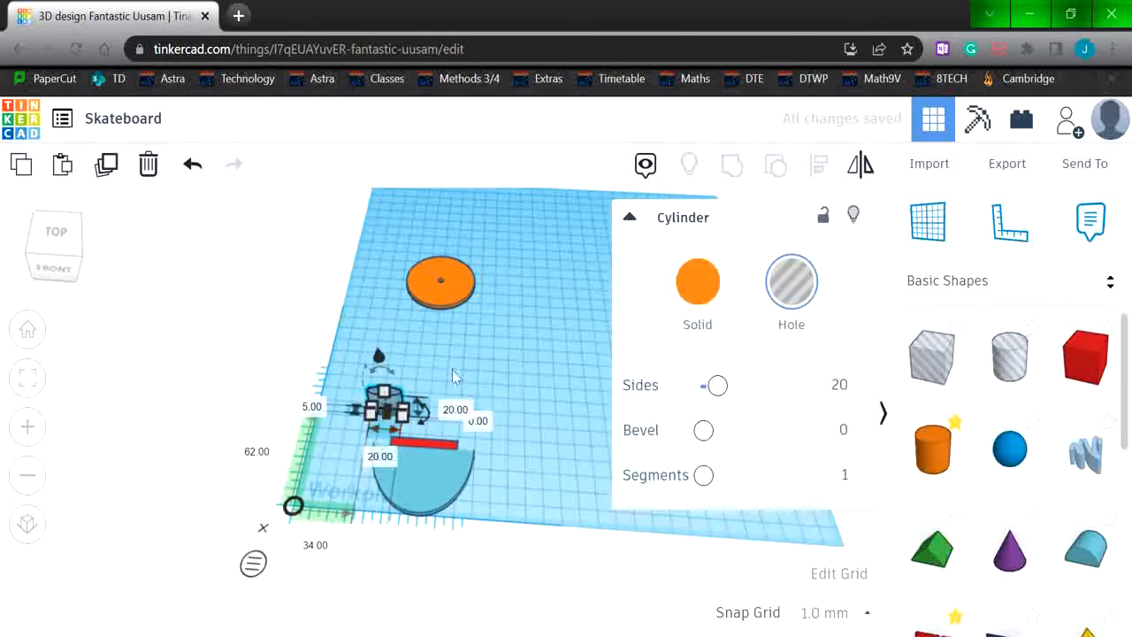
left_click(380, 456)
type("5")
key("Return")
left_click(442, 353)
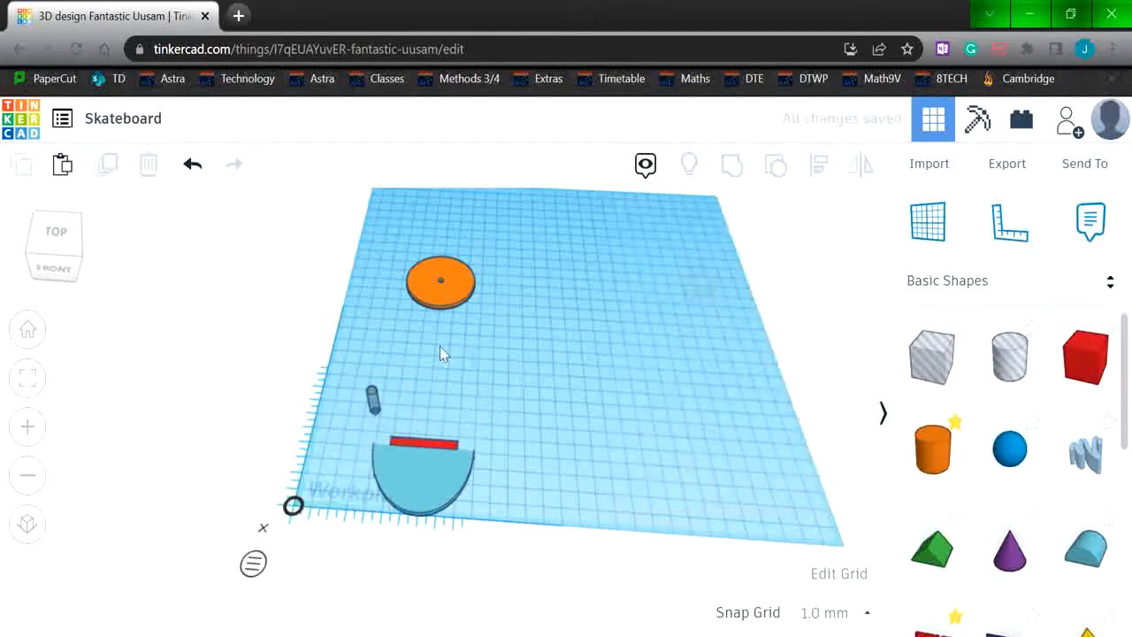
- Set the hole cylinder's front-to-back distance from the ruler's origin to 10 mm
left_click(373, 400)
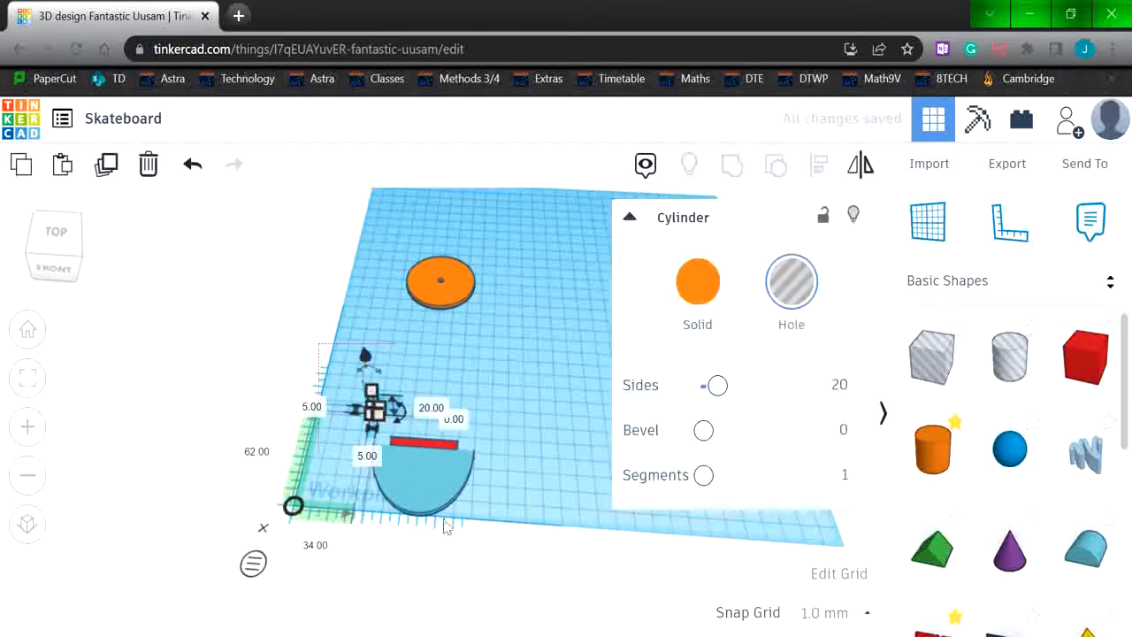
left_click(277, 391)
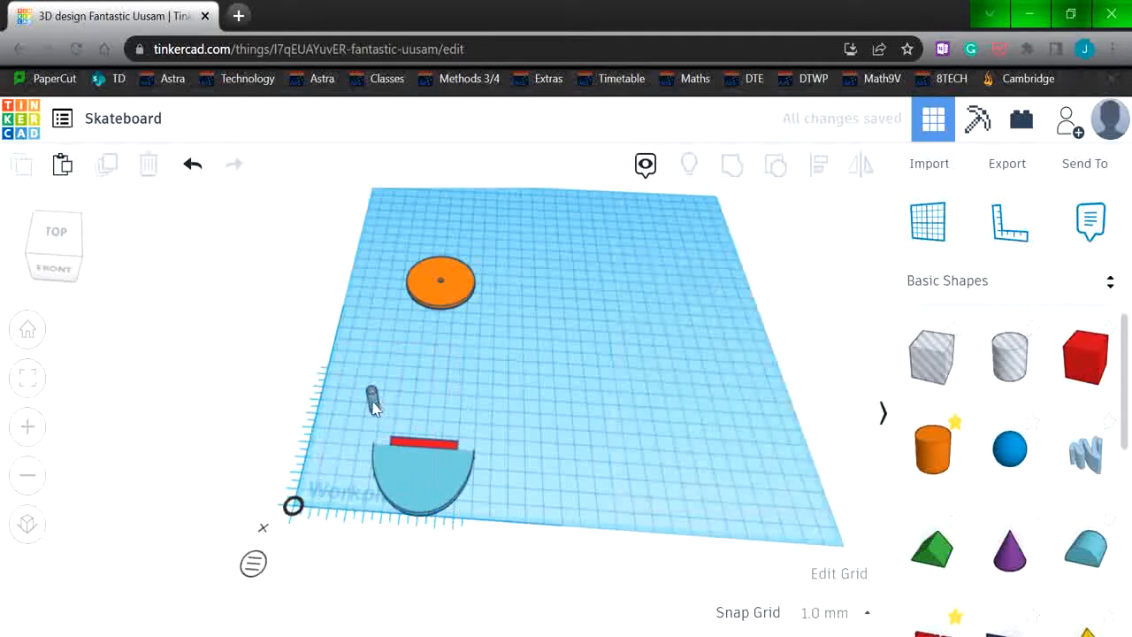
left_click(373, 405)
left_click(257, 456)
type("10")
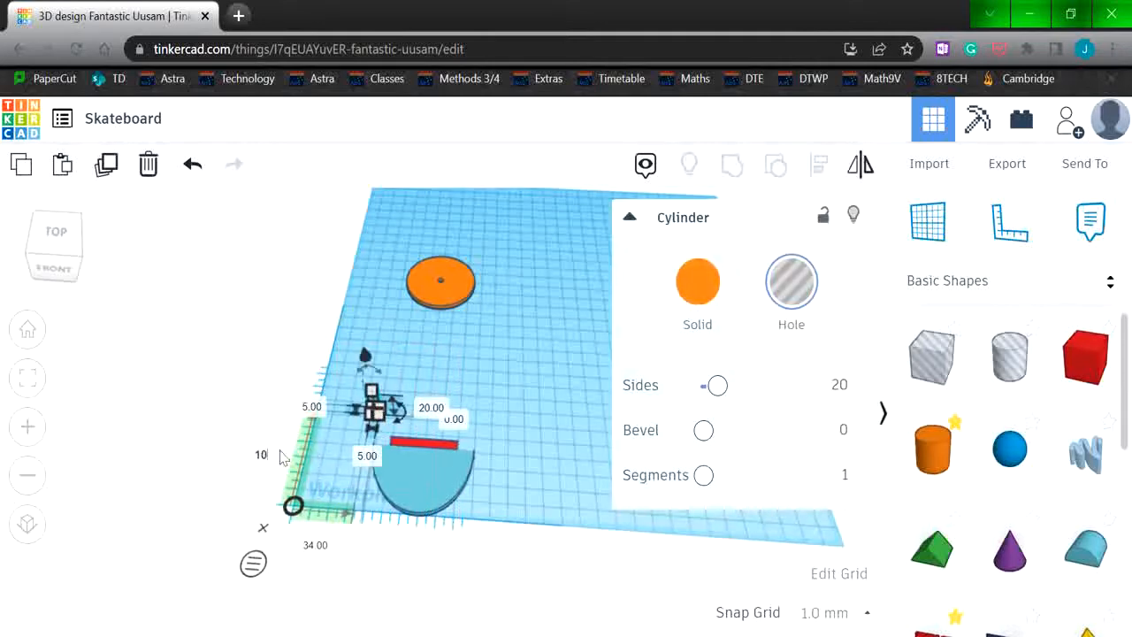
key("Return")
left_click(366, 457)
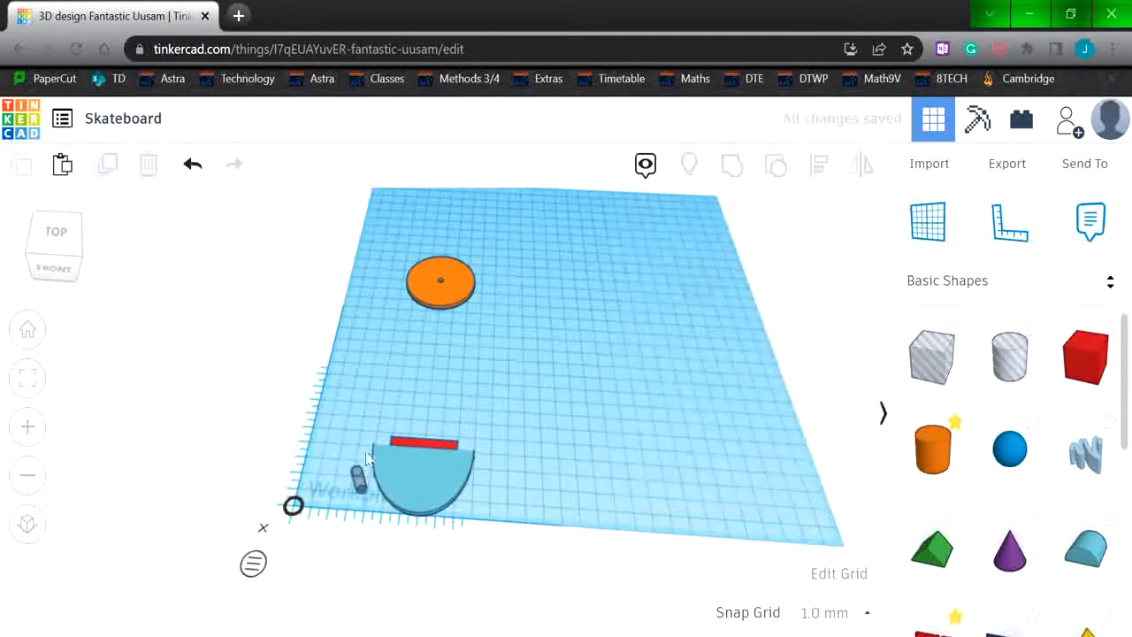
- Select the half-round plate, red strip and hole cylinder and align them on their centres across the width
left_click_drag(341, 432, 516, 554)
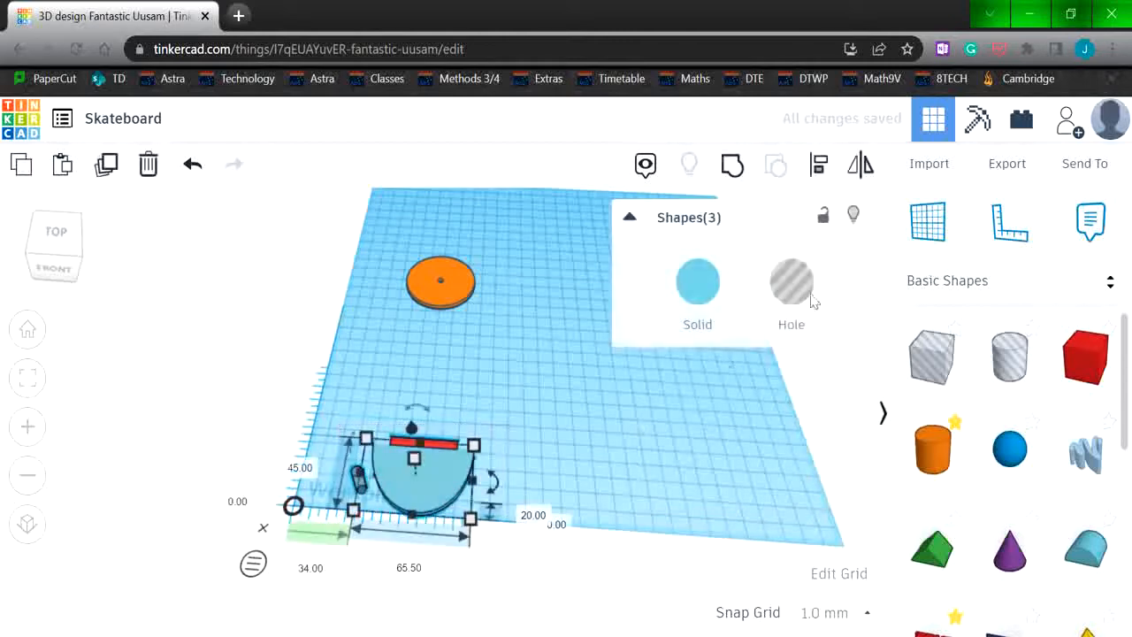
left_click(820, 162)
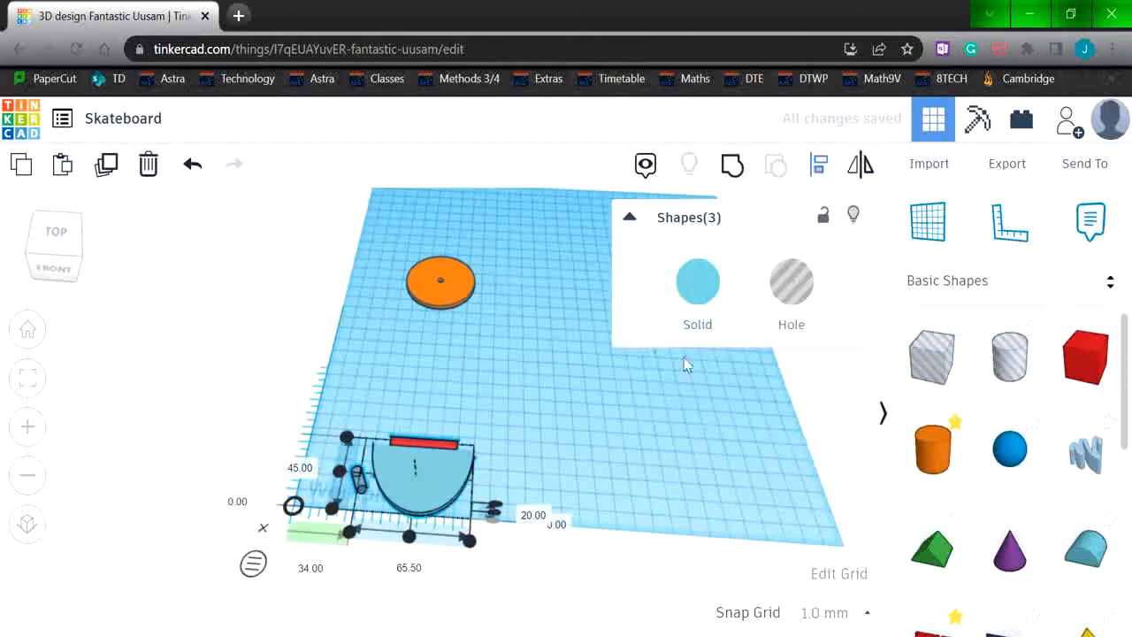
left_click(410, 536)
left_click(528, 474)
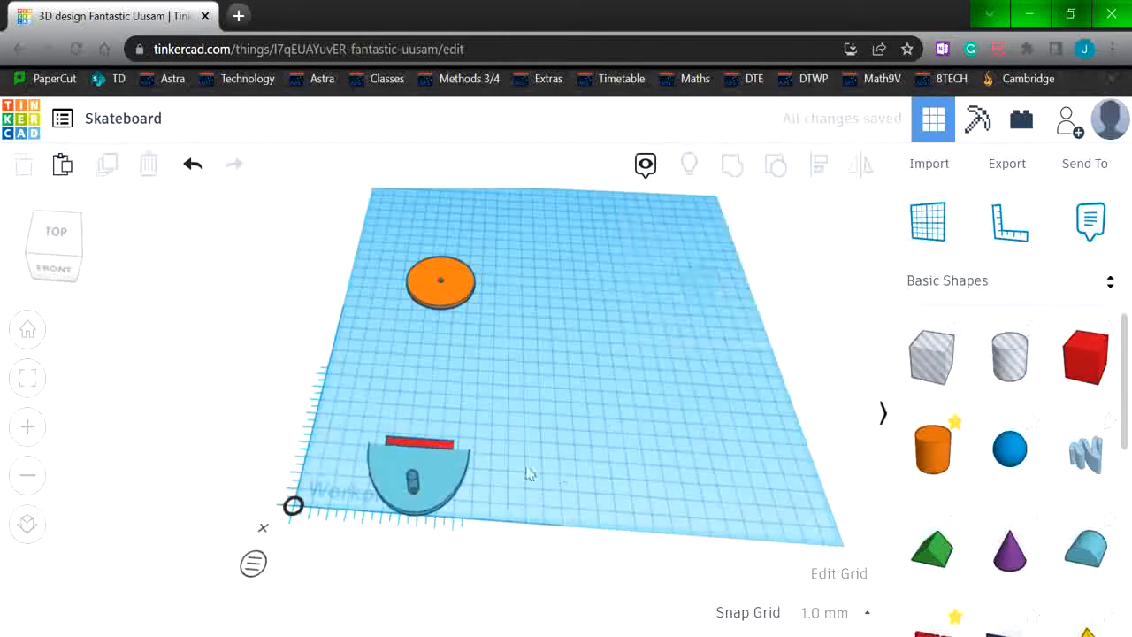
- Group the half-round plate, red strip and hole cylinder into one plate with a tab and a hole
left_click_drag(352, 405, 513, 538)
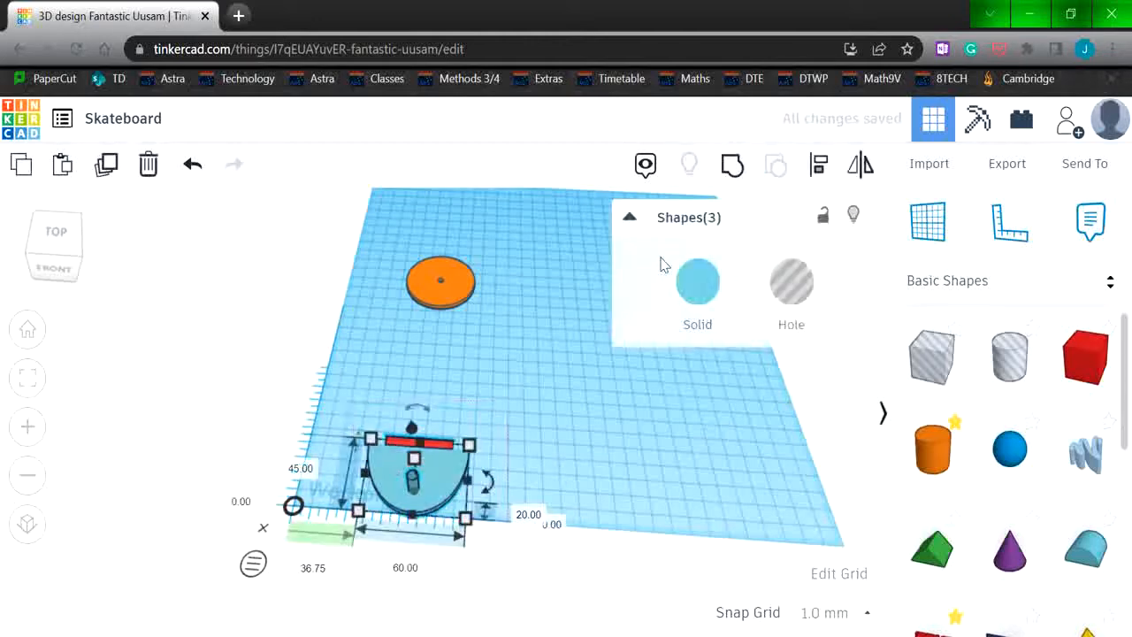
left_click(732, 172)
left_click(543, 488)
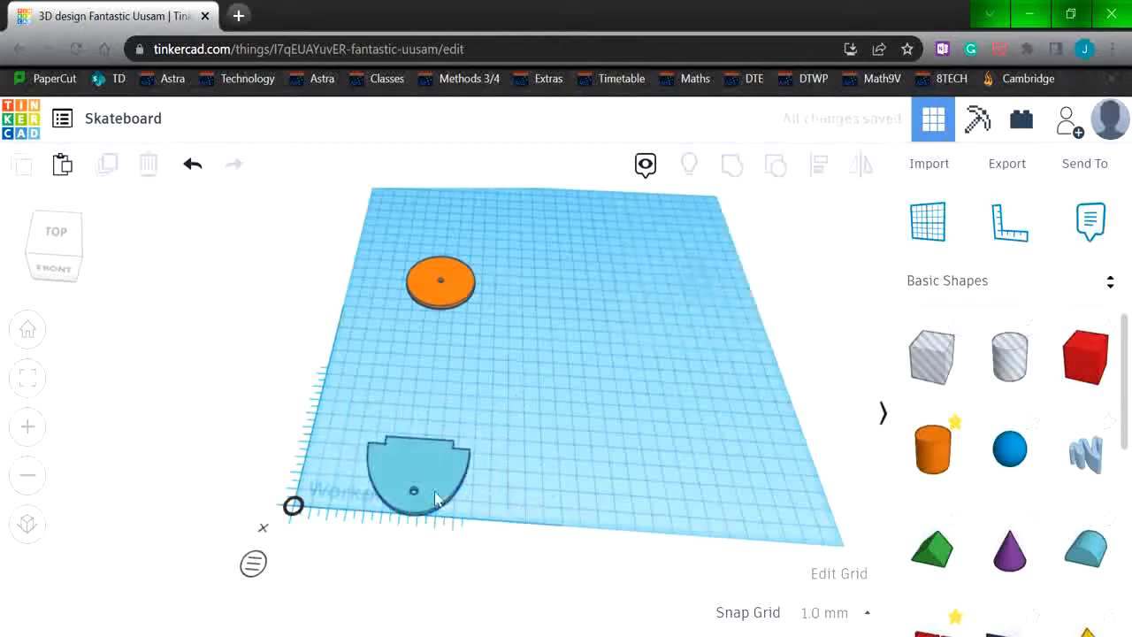
- Move the grouped plate back to 100 mm from the ruler's origin and place the orange disc just behind it at 154 mm
left_click_drag(416, 482, 380, 345)
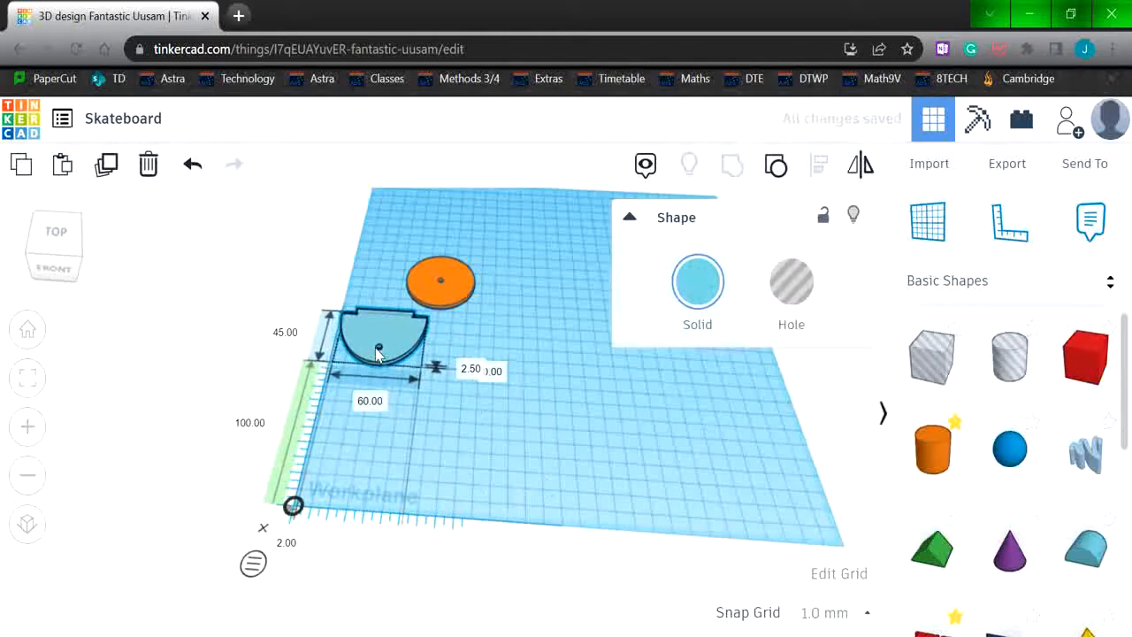
left_click(521, 473)
left_click_drag(442, 281, 414, 275)
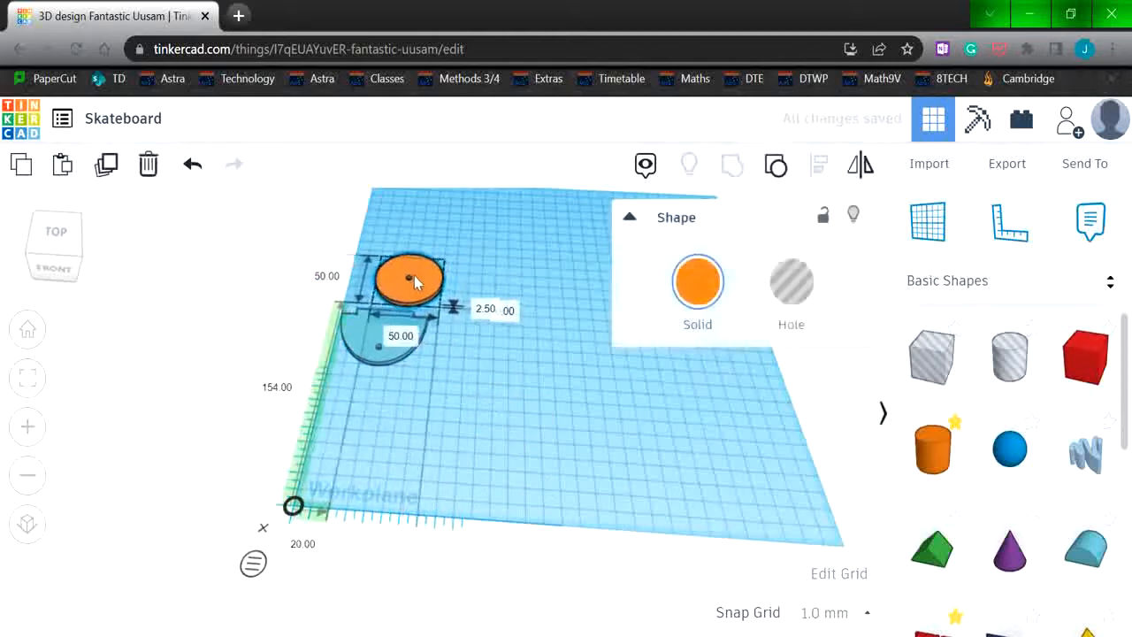
left_click(584, 457)
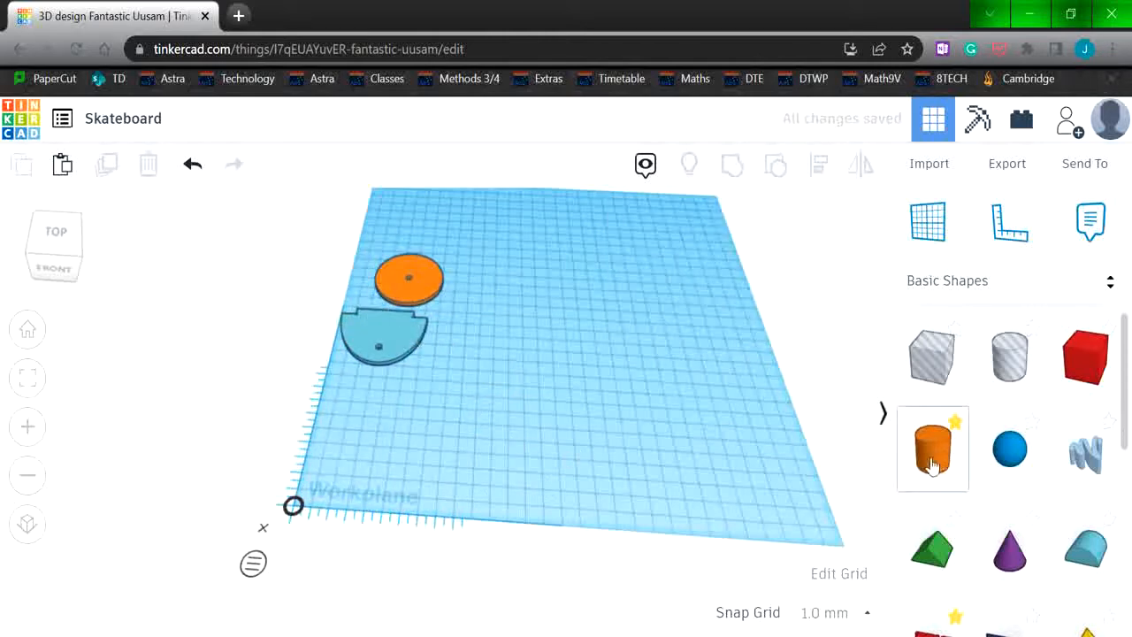
- Add a solid cylinder near the front of the workplane and size it 295 mm wide and 80 mm deep
left_click_drag(811, 468, 483, 464)
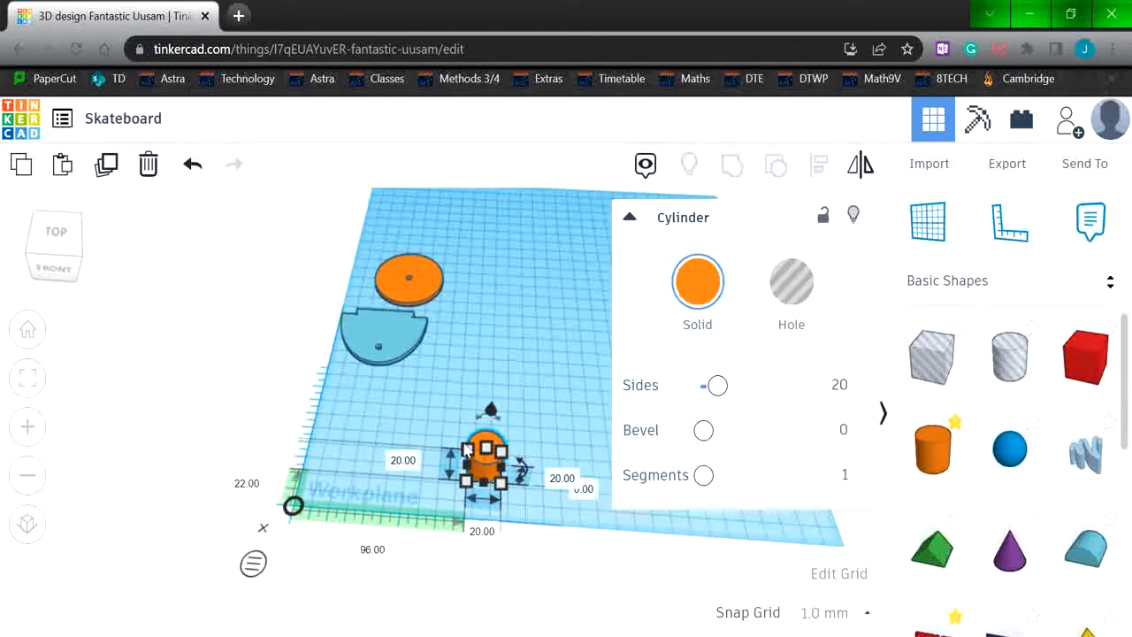
left_click(408, 461)
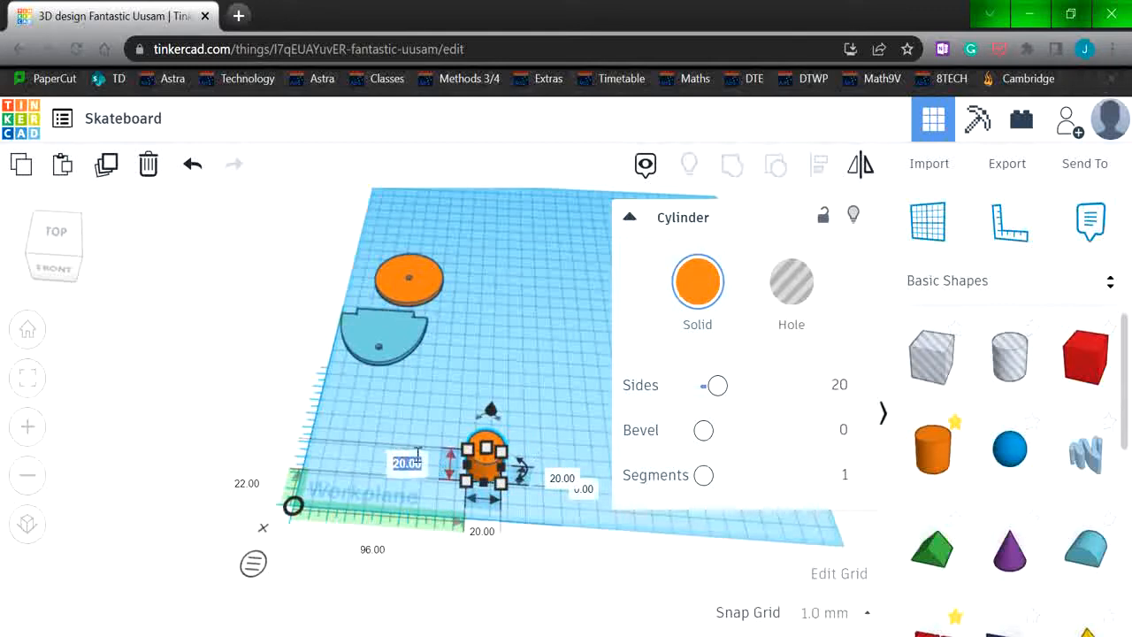
type("80")
key("Return")
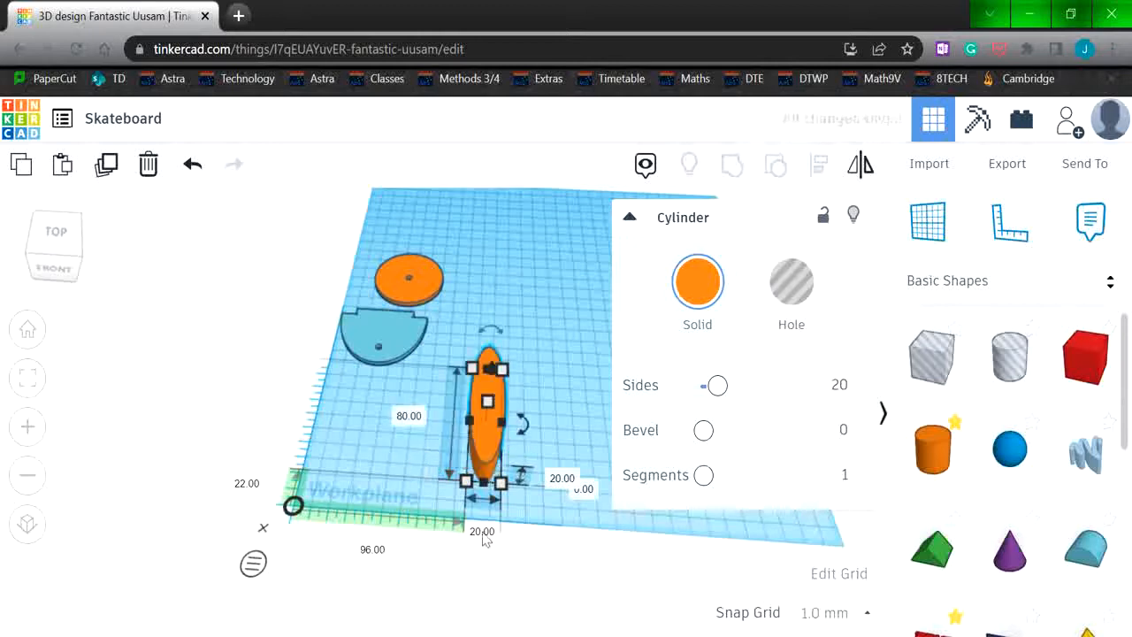
left_click(484, 533)
type("295")
key("Return")
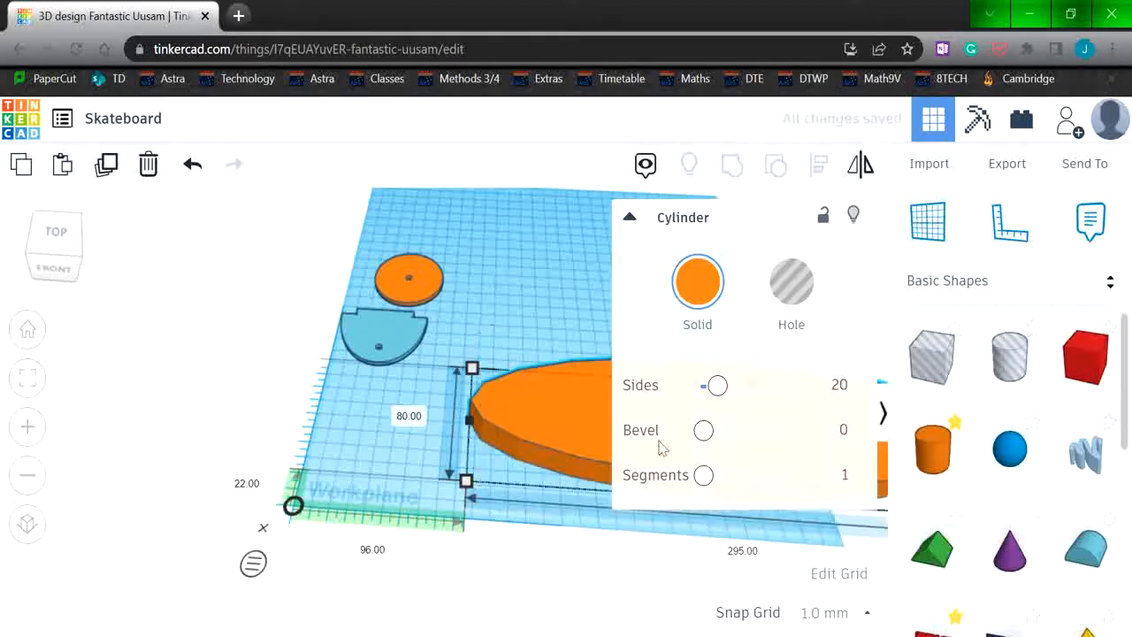
- Set the large cylinder's sides to 64 and move it to about 20 mm across and 11 mm back from the ruler's origin
left_click_drag(718, 386, 796, 386)
right_click_drag(535, 482, 546, 572)
key("f")
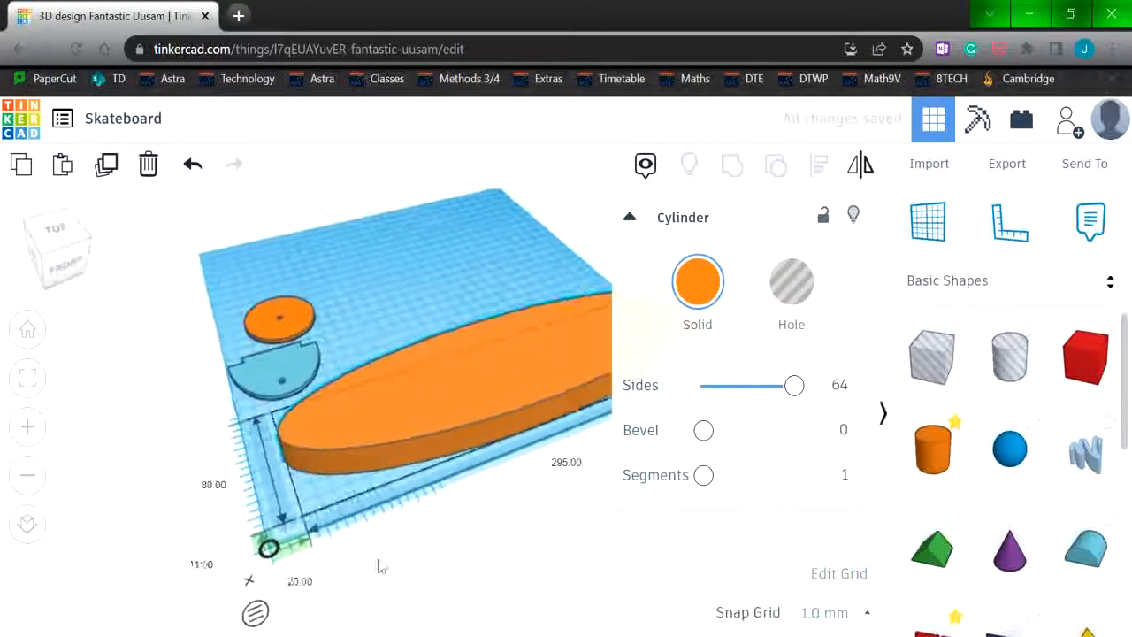
left_click(628, 219)
left_click(618, 375)
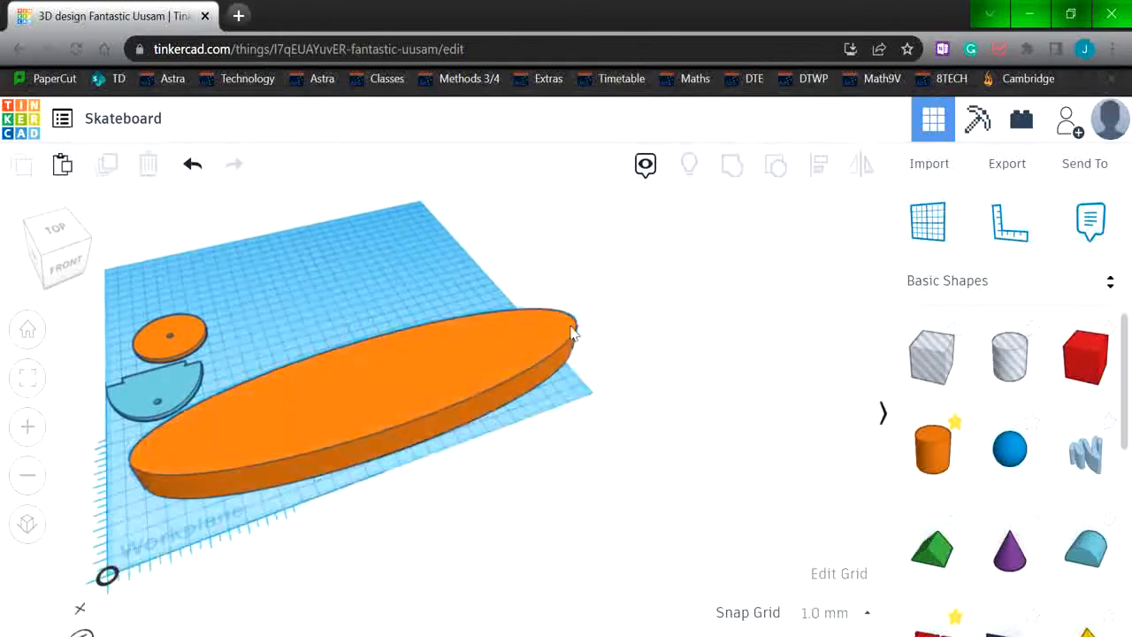
- Set the height of the large orange oval to 2.5 mm
left_click(571, 332)
left_click(610, 372)
left_click(546, 337)
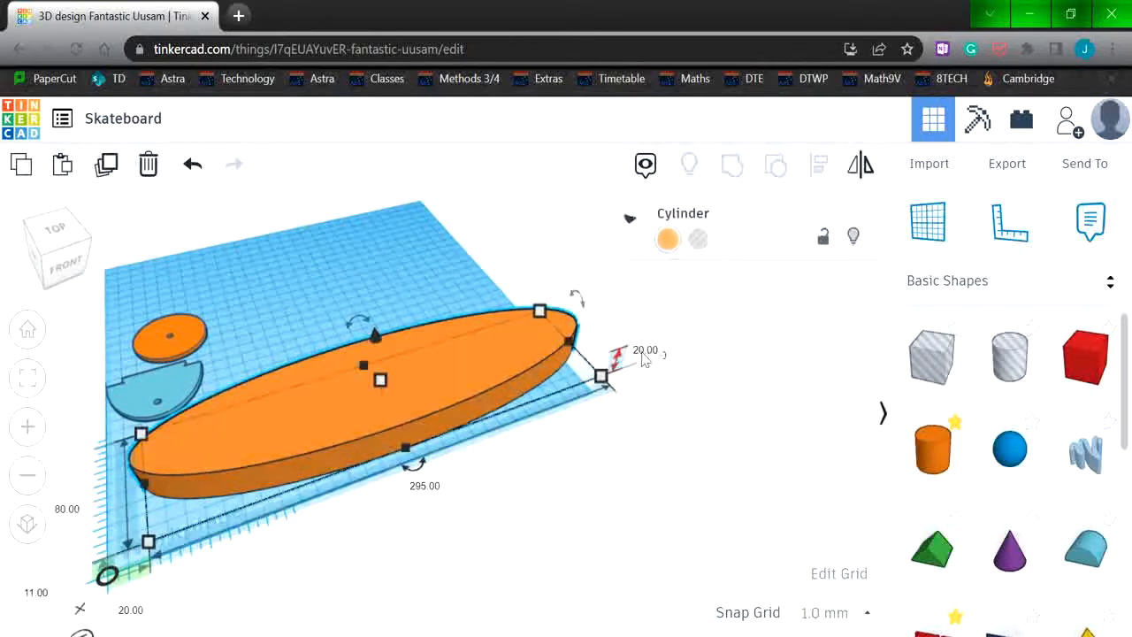
left_click(644, 354)
key("BackSpace")
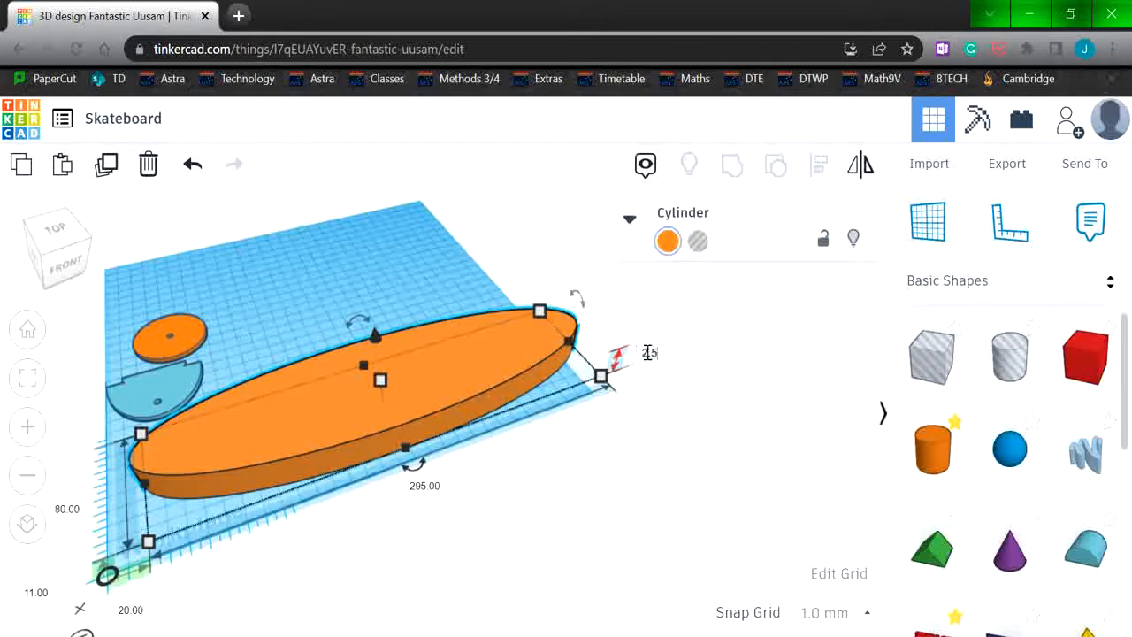
key("Return")
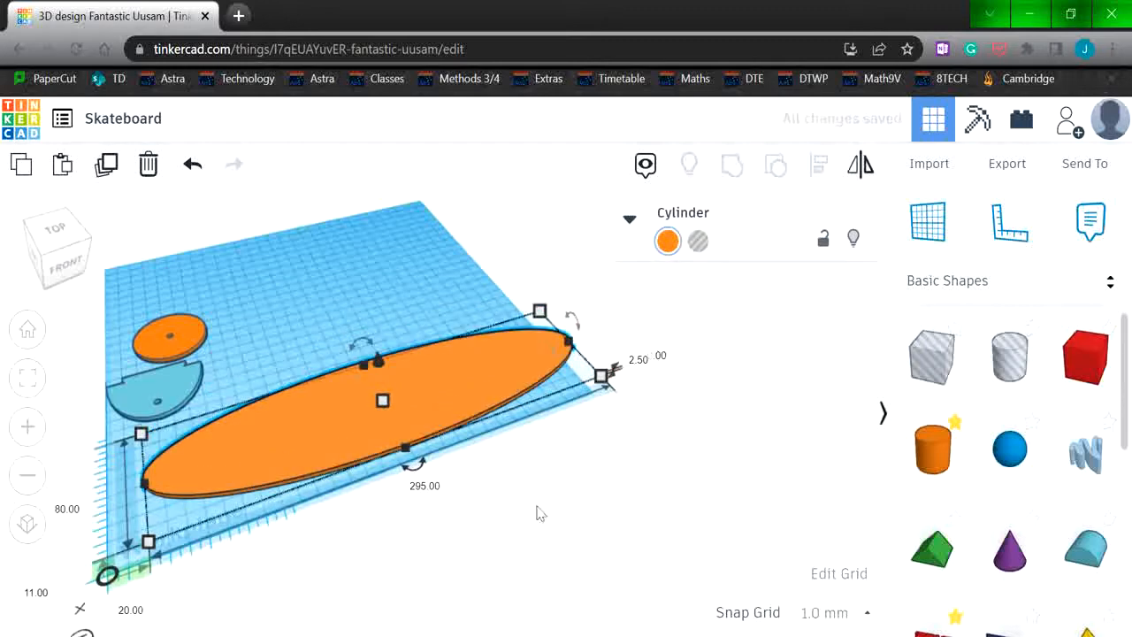
left_click(446, 502)
- Move the oval board towards the front corner, to about 7 mm across and -3 mm front-to-back from the ruler's origin
right_click_drag(580, 476, 532, 483)
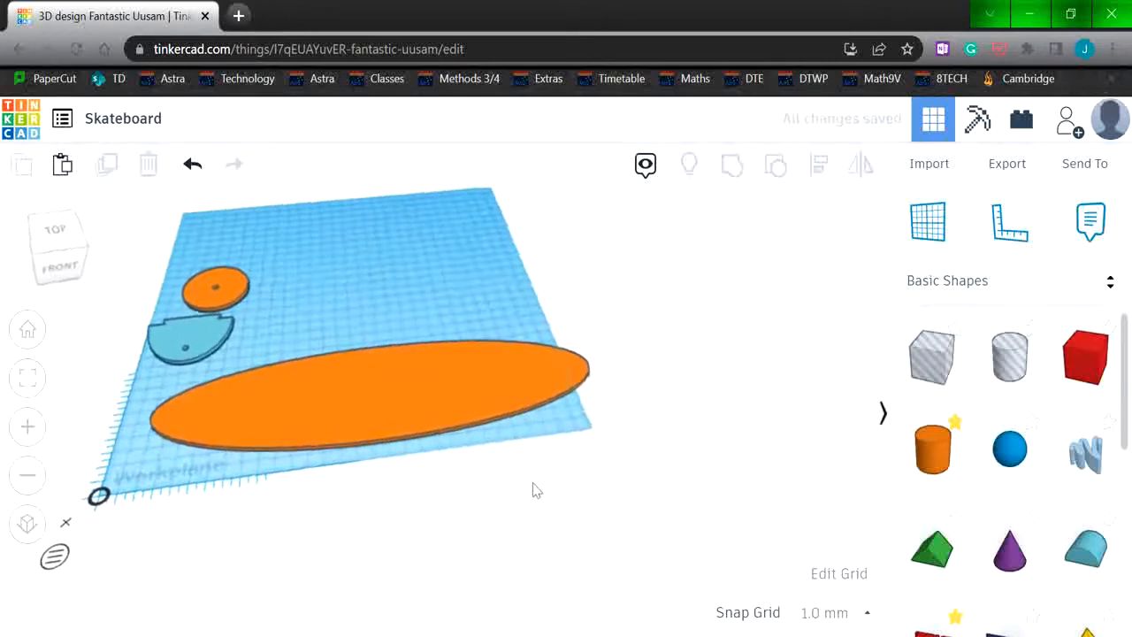
left_click(425, 382)
left_click_drag(462, 393, 446, 413)
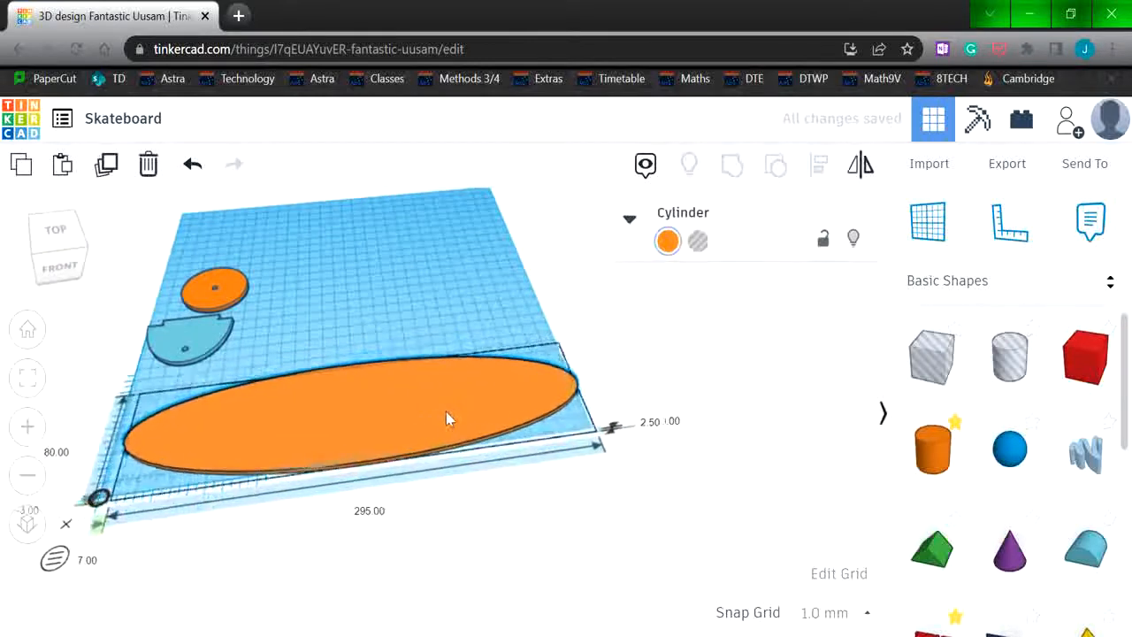
left_click(662, 485)
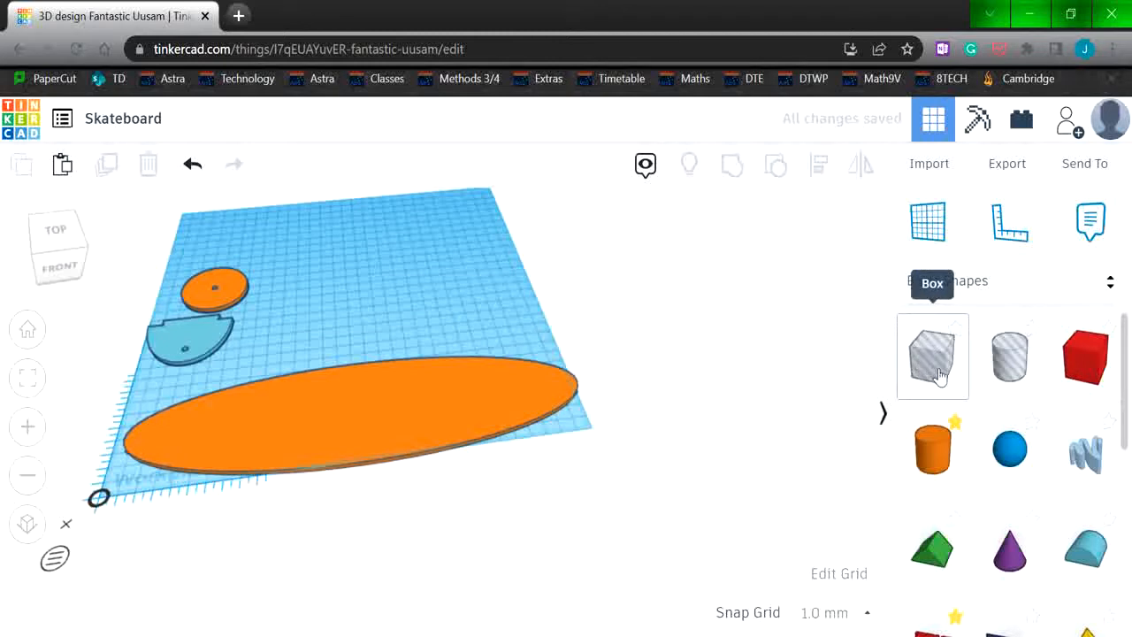
- Place a hole box behind the oval board and size it 40 mm wide and 2.5 mm deep
left_click_drag(941, 369, 337, 331)
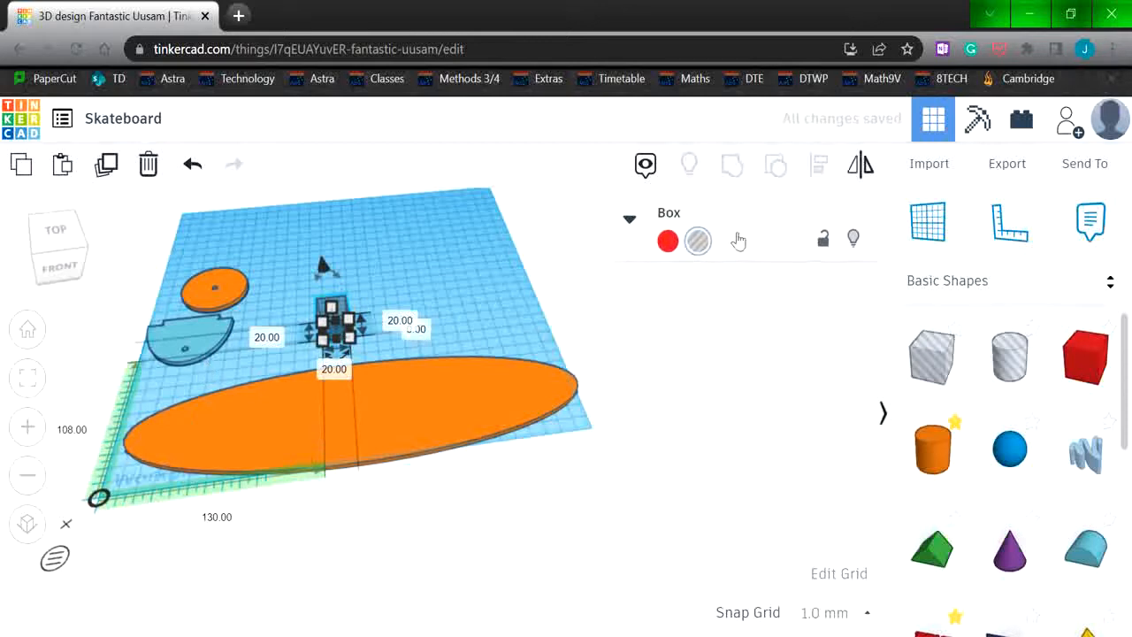
left_click(337, 370)
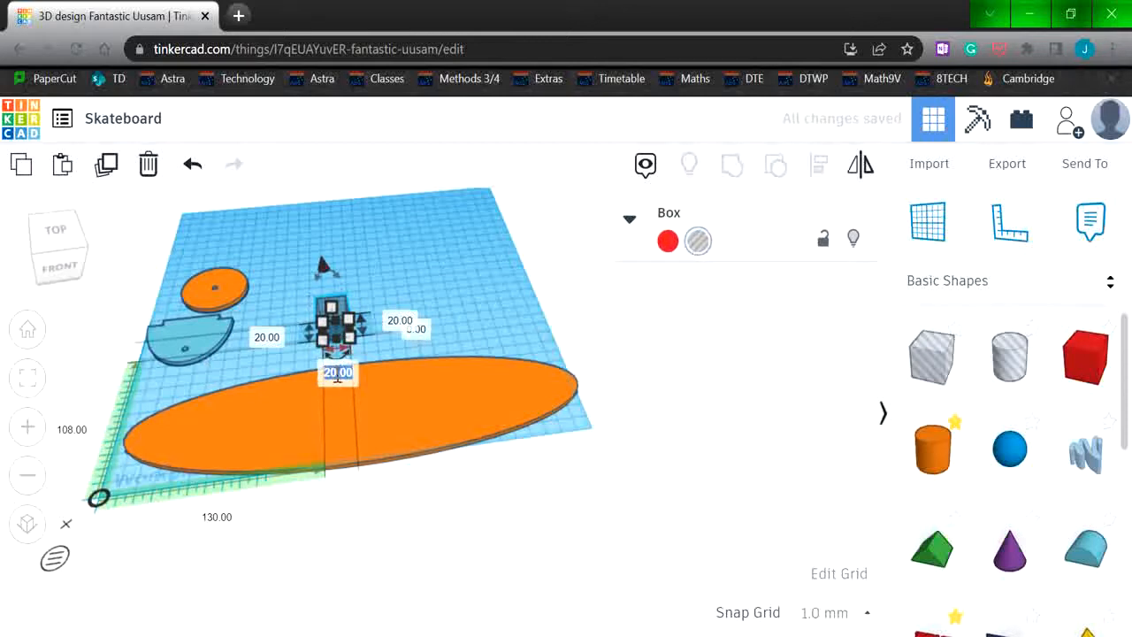
type("30")
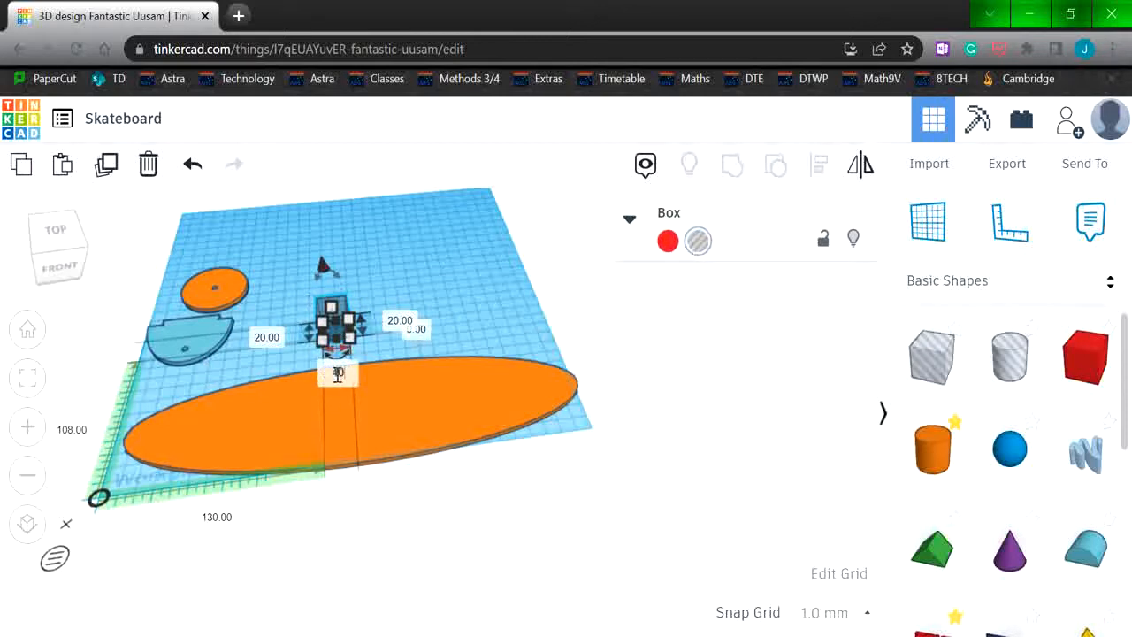
left_click(266, 339)
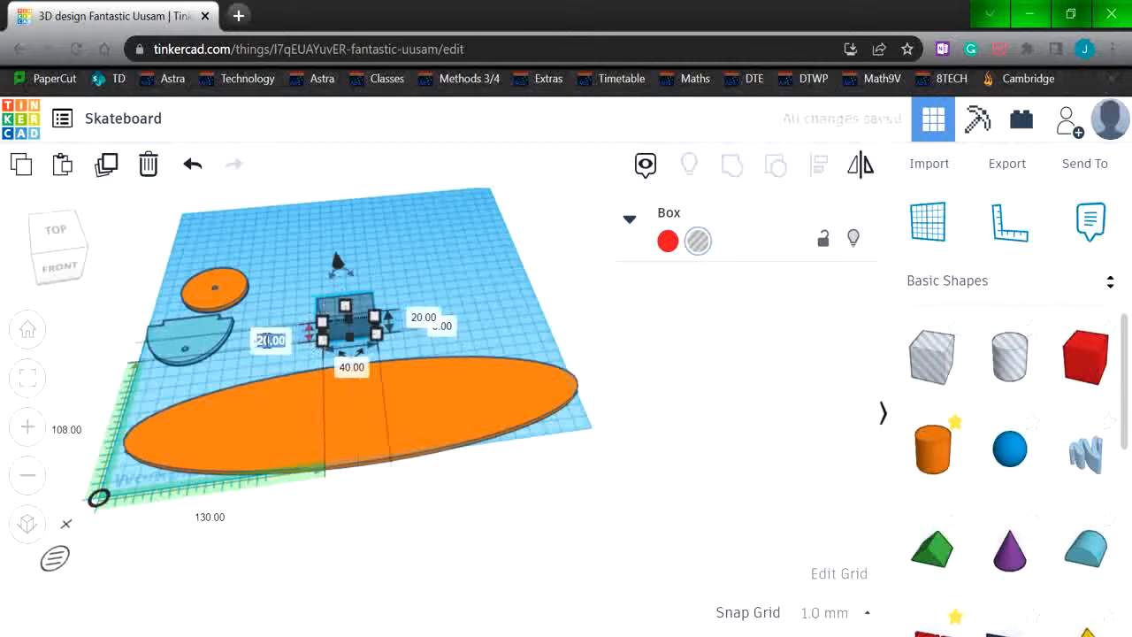
type("2.5")
key("Return")
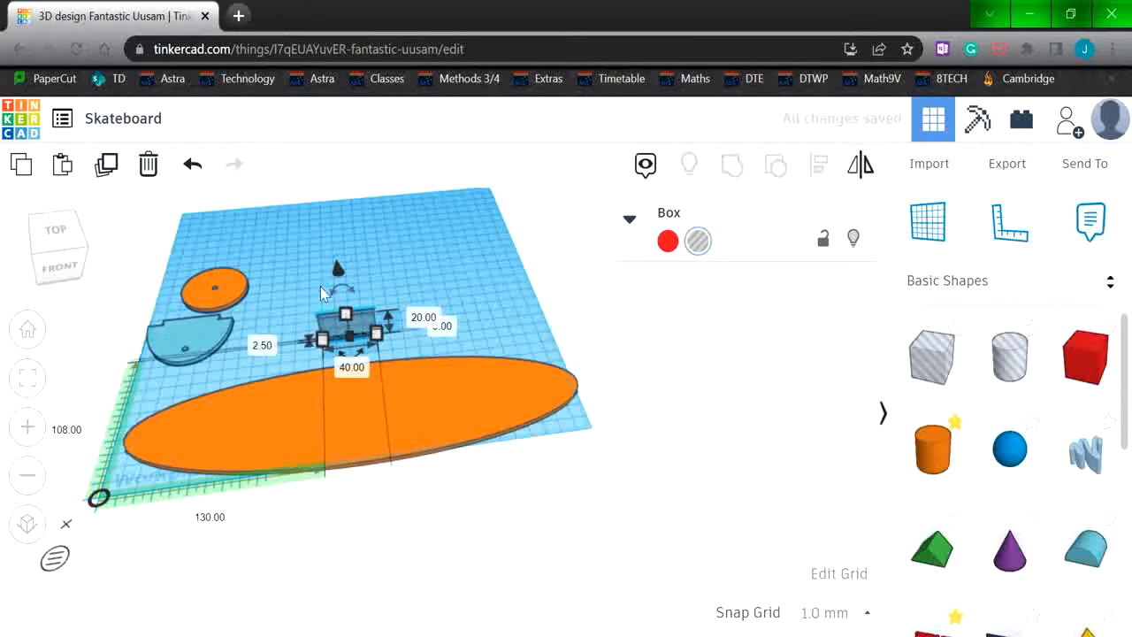
left_click(438, 266)
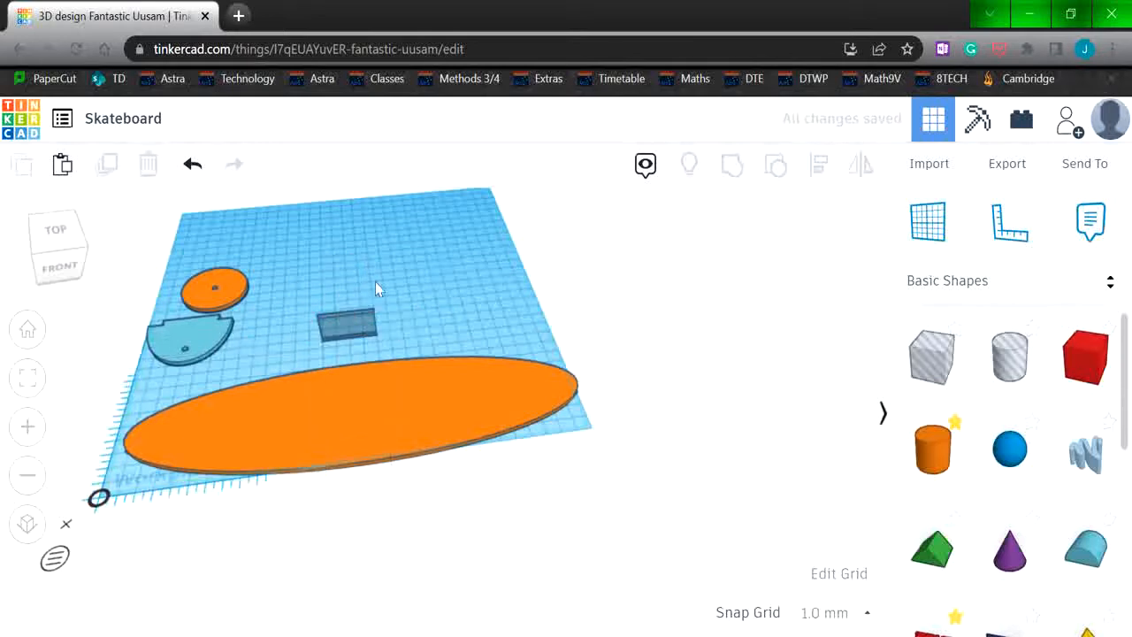
- Move the hole box to 54 mm across and 20 mm back from the ruler's origin, and shift the oval board back out of the way
left_click_drag(347, 348, 248, 442)
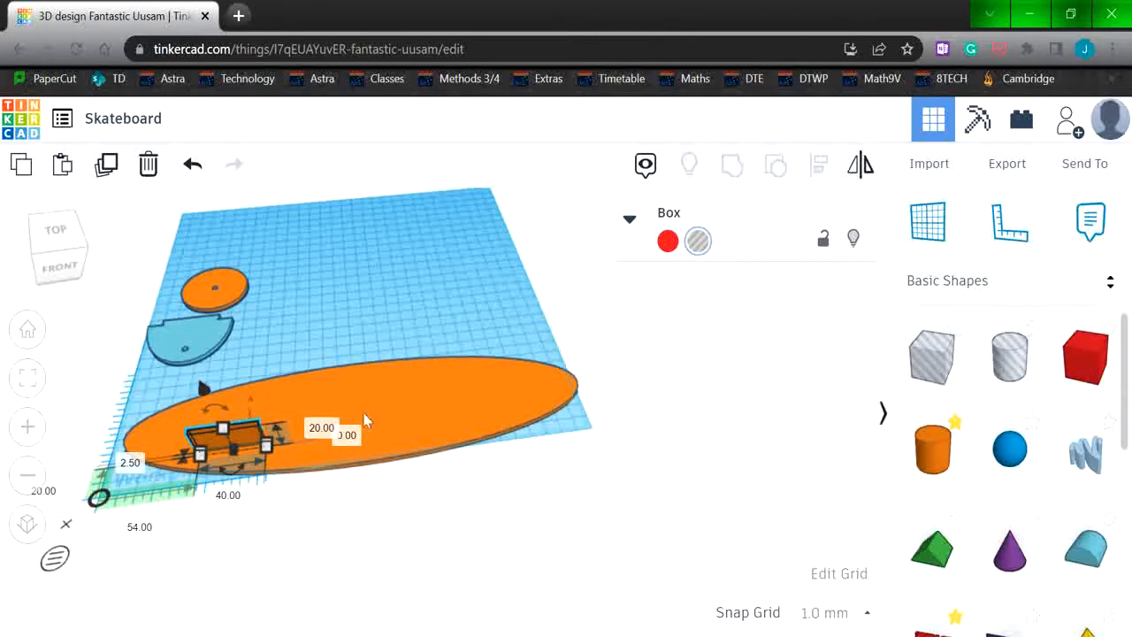
left_click_drag(375, 398, 462, 286)
left_click(347, 491)
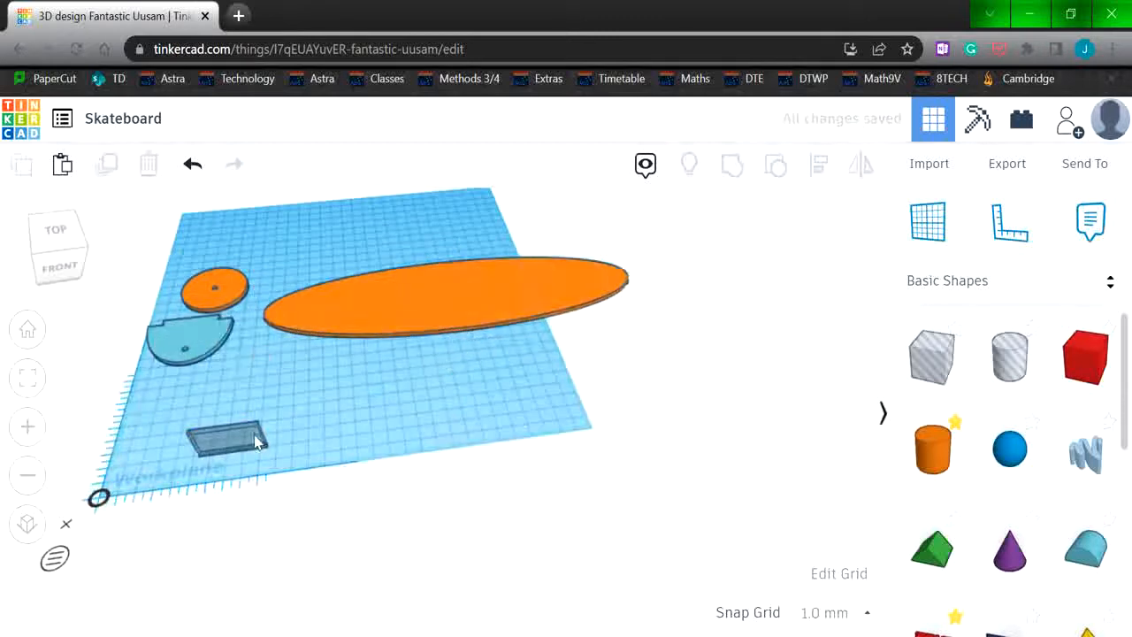
- Duplicate the hole box and move the copy straight back about 20 mm
left_click(254, 438)
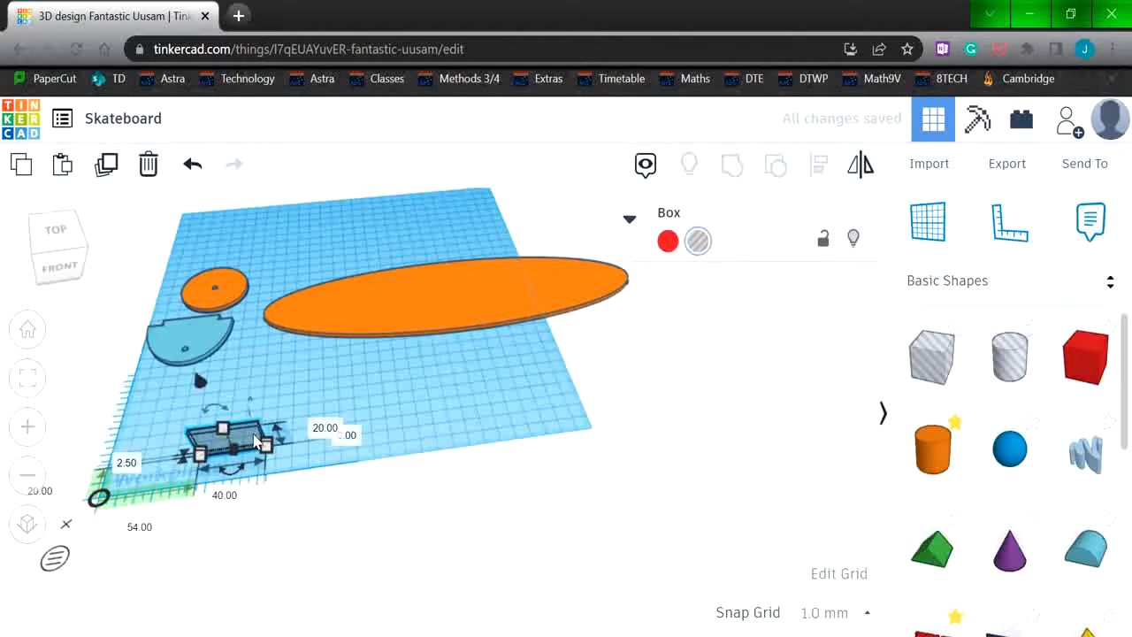
key("ctrl+d")
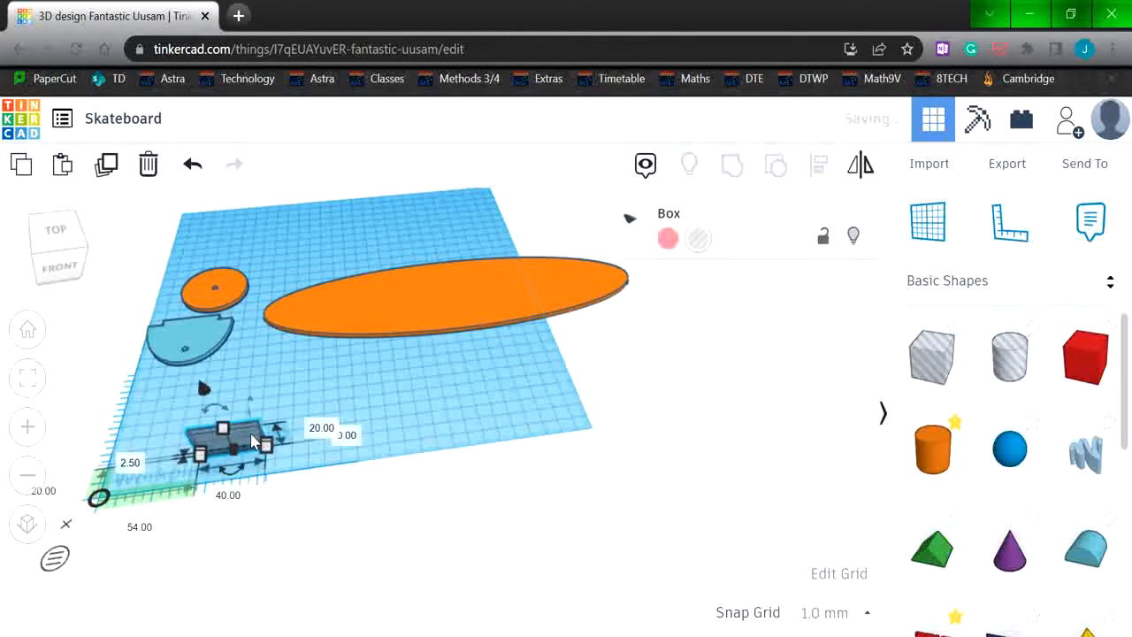
key("Up")
key("Up")
key("Up")
key("Up")
key("Up")
key("Up")
key("Up")
key("Up")
key("Up")
key("Up")
key("Up")
key("Up")
key("Up")
key("Up")
key("Up")
key("Up")
key("Up")
key("Up")
key("Up")
key("Up")
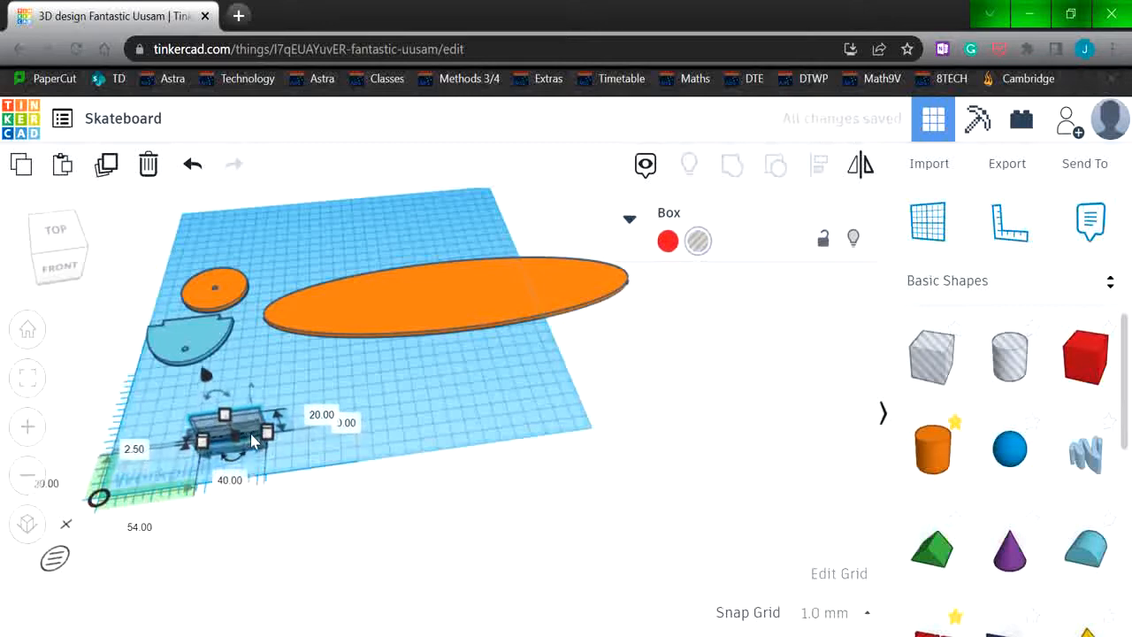
- Set the front hole box 0 mm and the rear copy 30 mm back from the ruler's origin
left_click(300, 508)
left_click(252, 437)
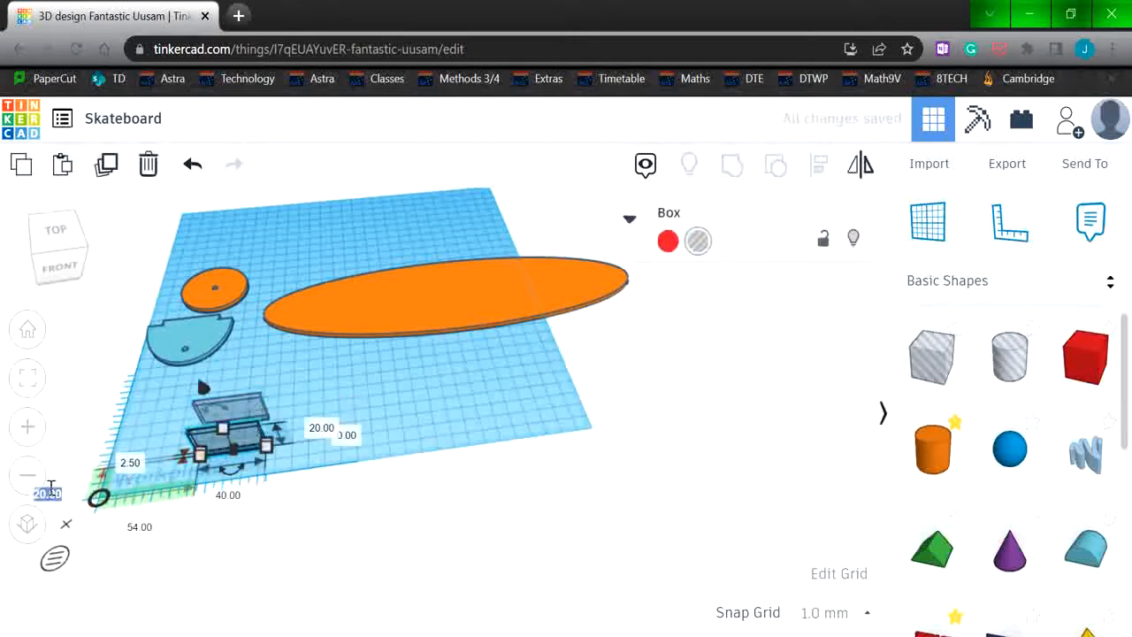
key("Return")
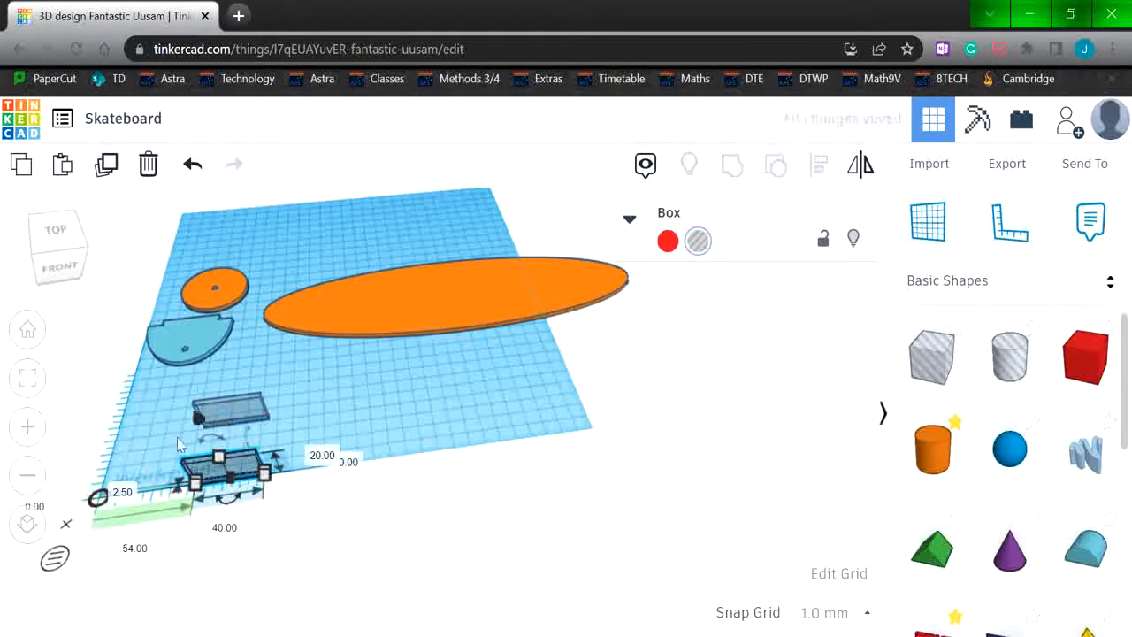
left_click(241, 402)
left_click(57, 478)
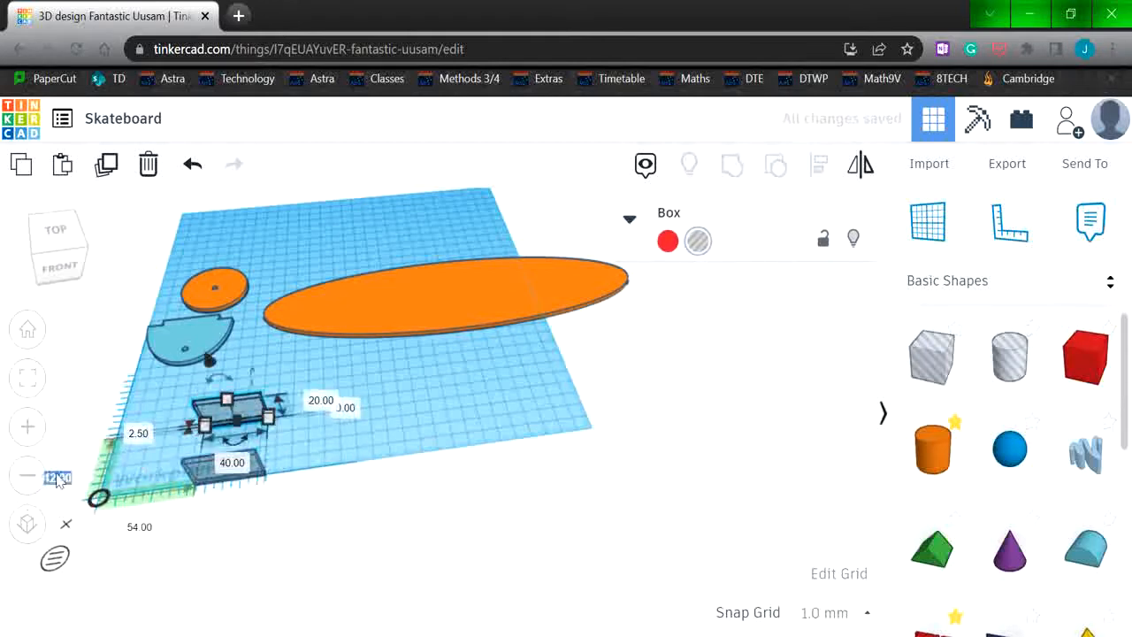
type("30")
key("Return")
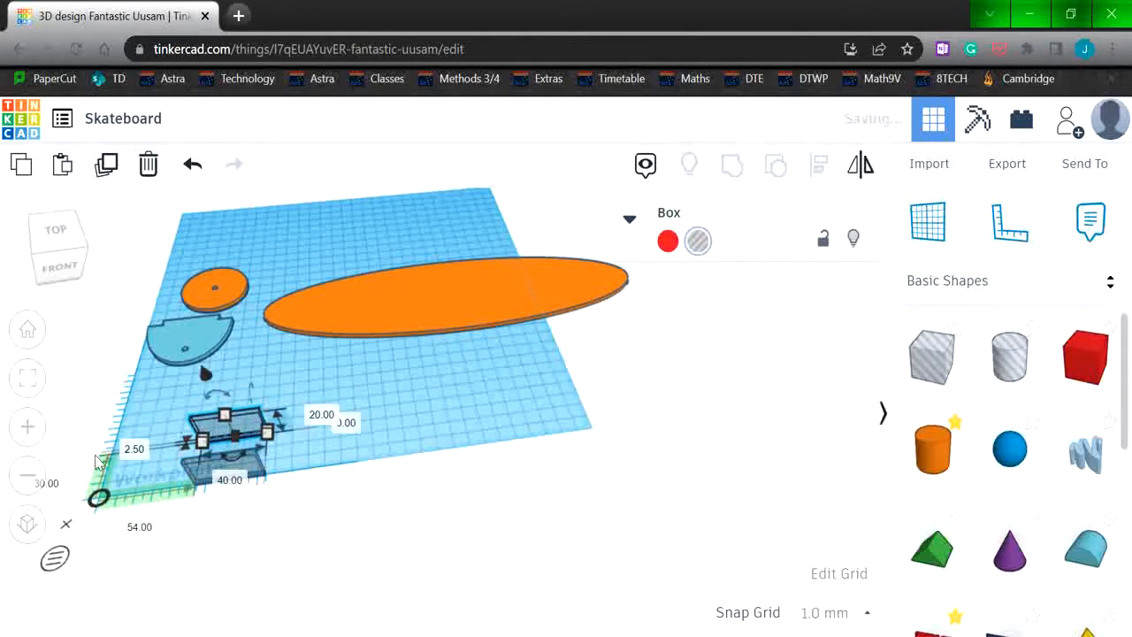
left_click(244, 553)
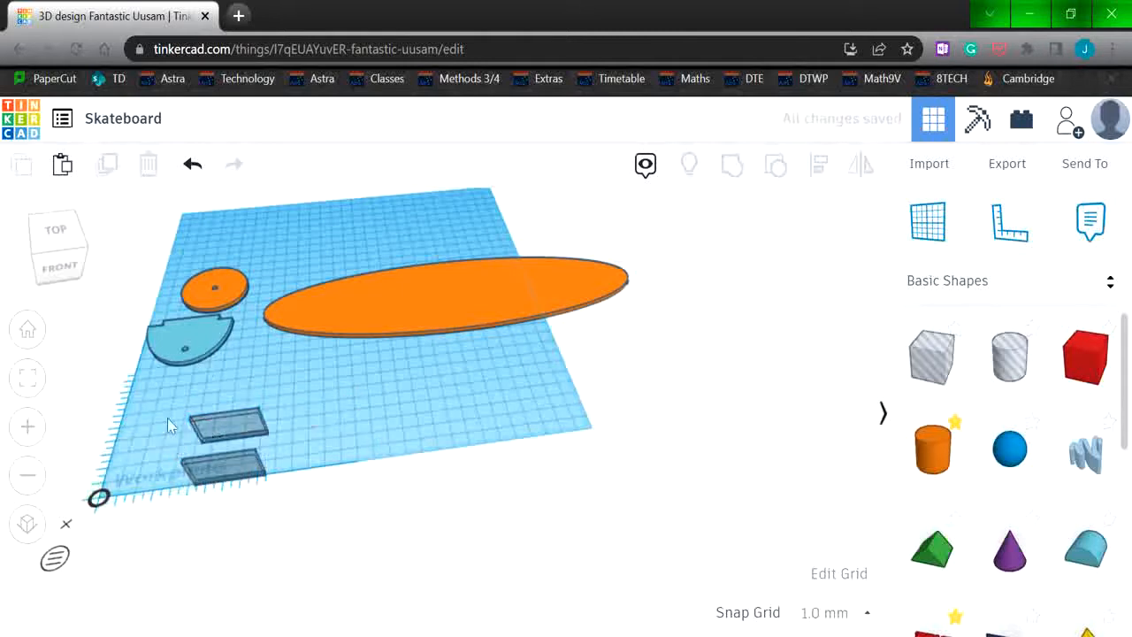
- Group the two parallel hole boxes into one hole shape
left_click_drag(168, 418, 294, 514)
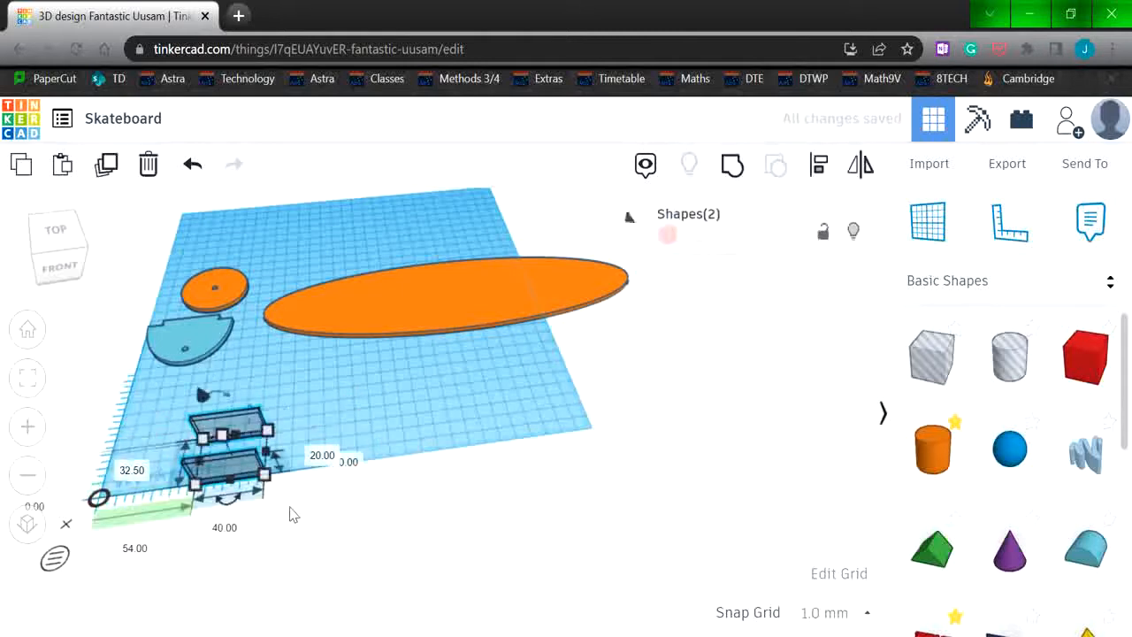
left_click(819, 165)
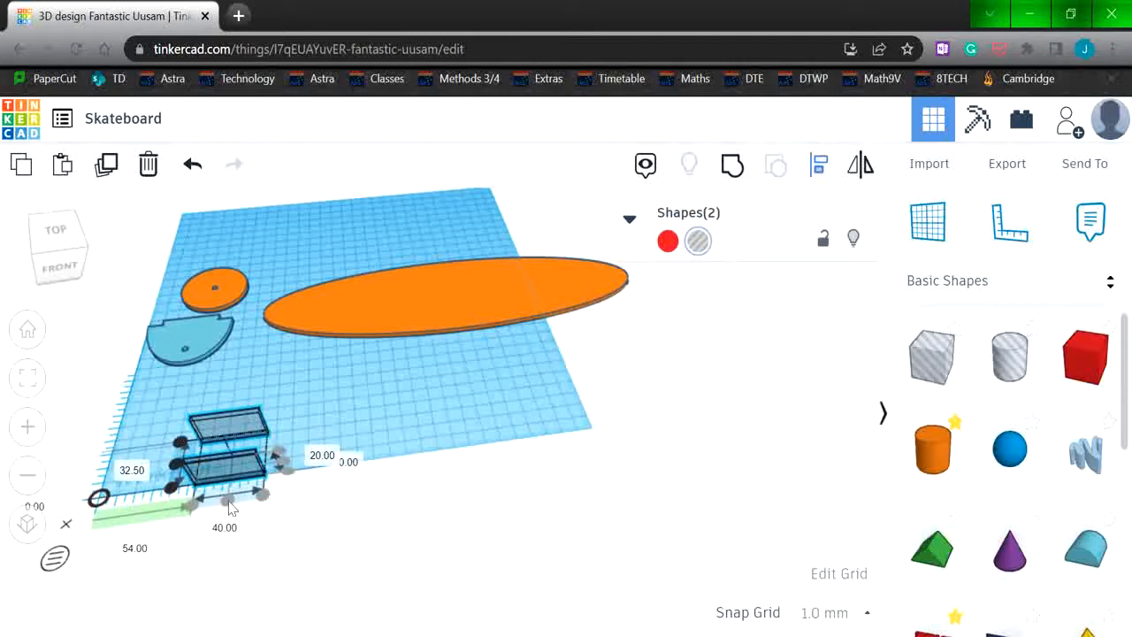
left_click(375, 542)
left_click_drag(147, 408, 312, 502)
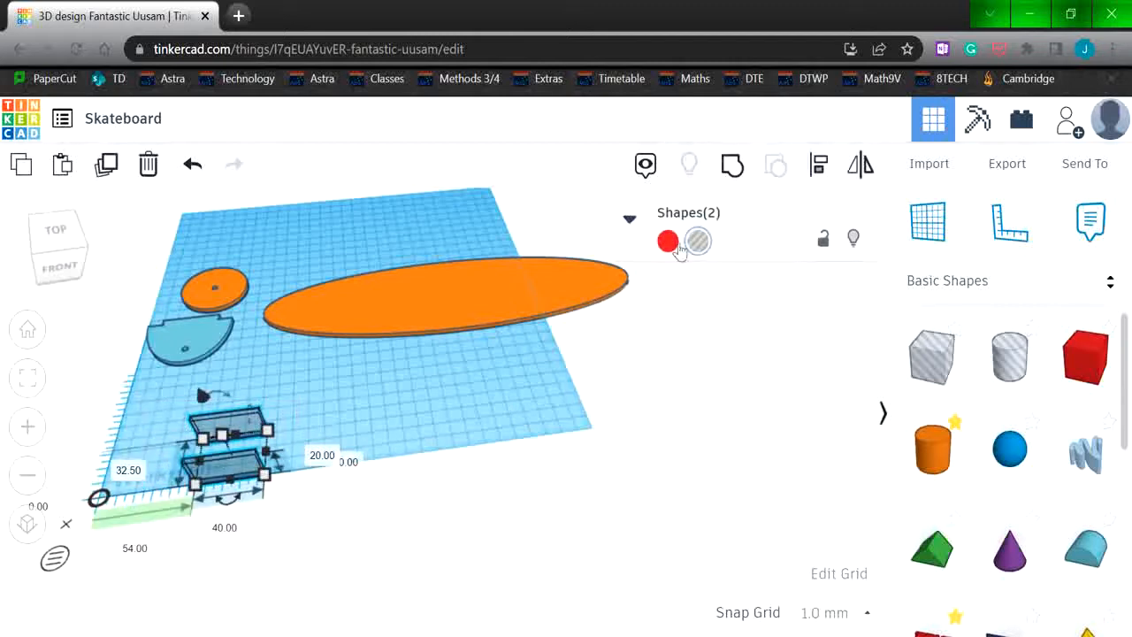
left_click(734, 168)
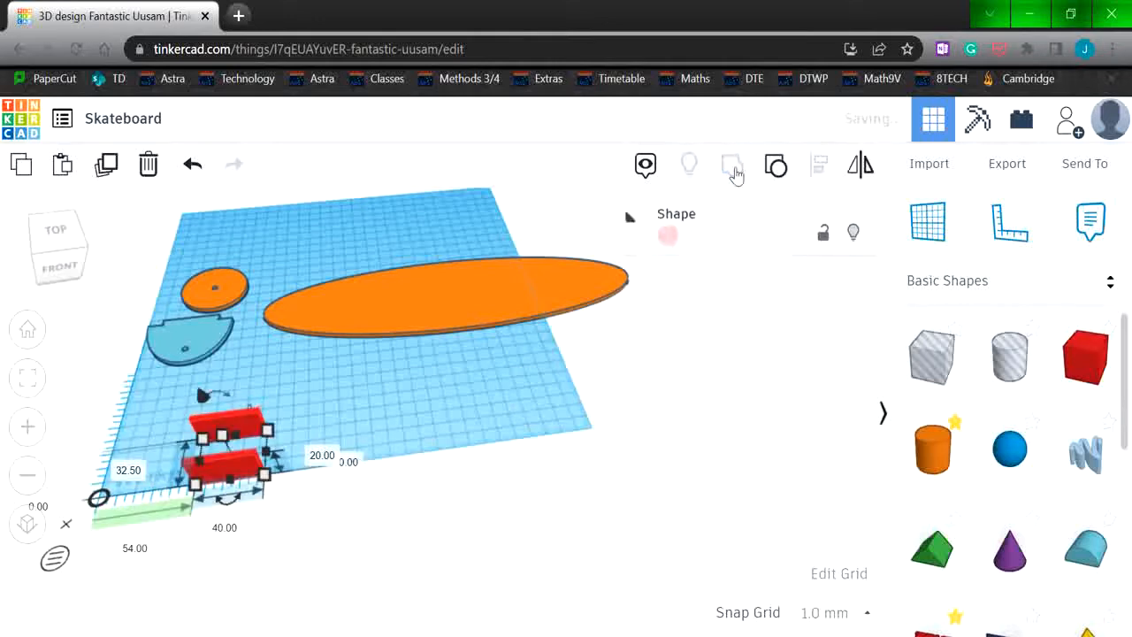
left_click(439, 538)
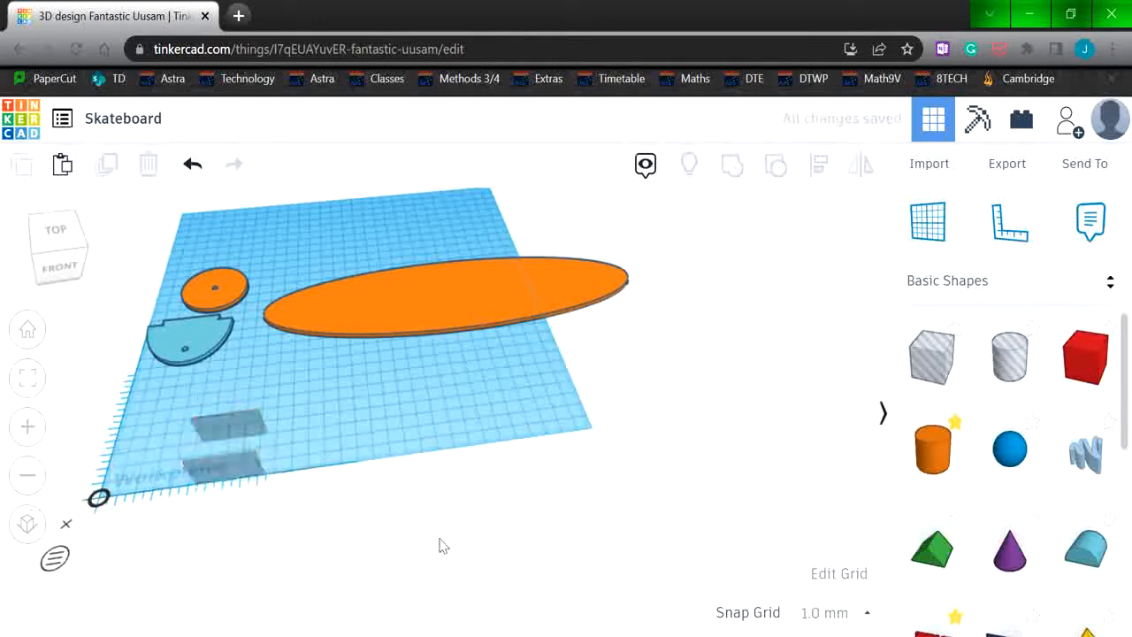
- Duplicate the grouped hole pair and place the copy about 145 mm across and 8 mm back from the ruler's origin
left_click(235, 472)
left_click(237, 457)
mouse_move(237, 461)
left_mouse_down()
mouse_move(228, 467)
mouse_move(258, 462)
left_mouse_up()
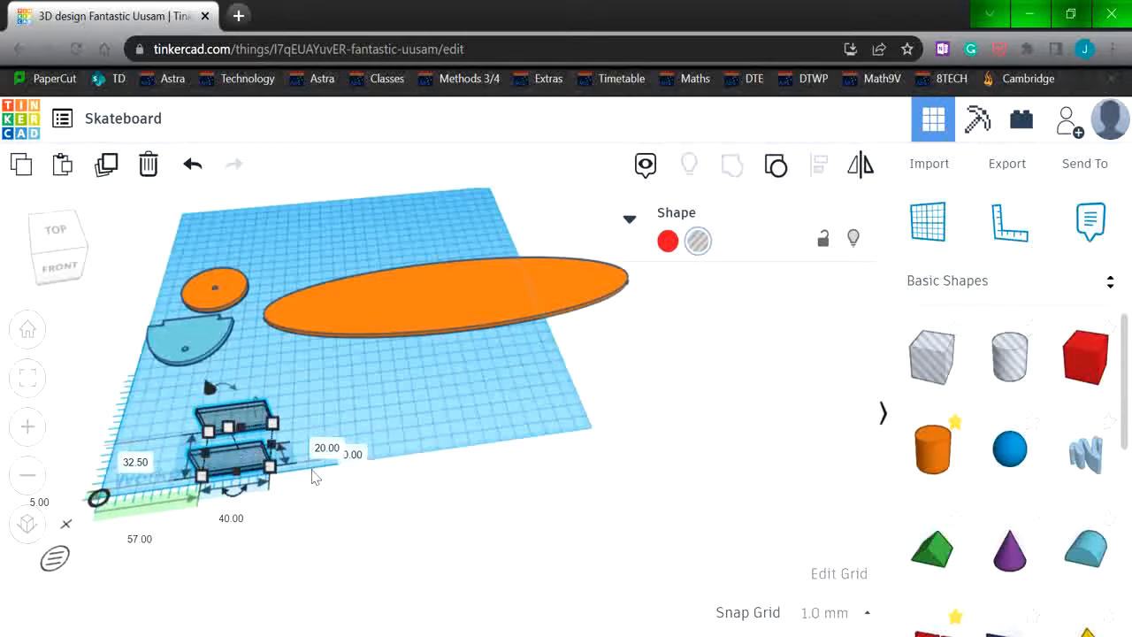
left_click_drag(249, 461, 398, 437)
left_click(216, 473)
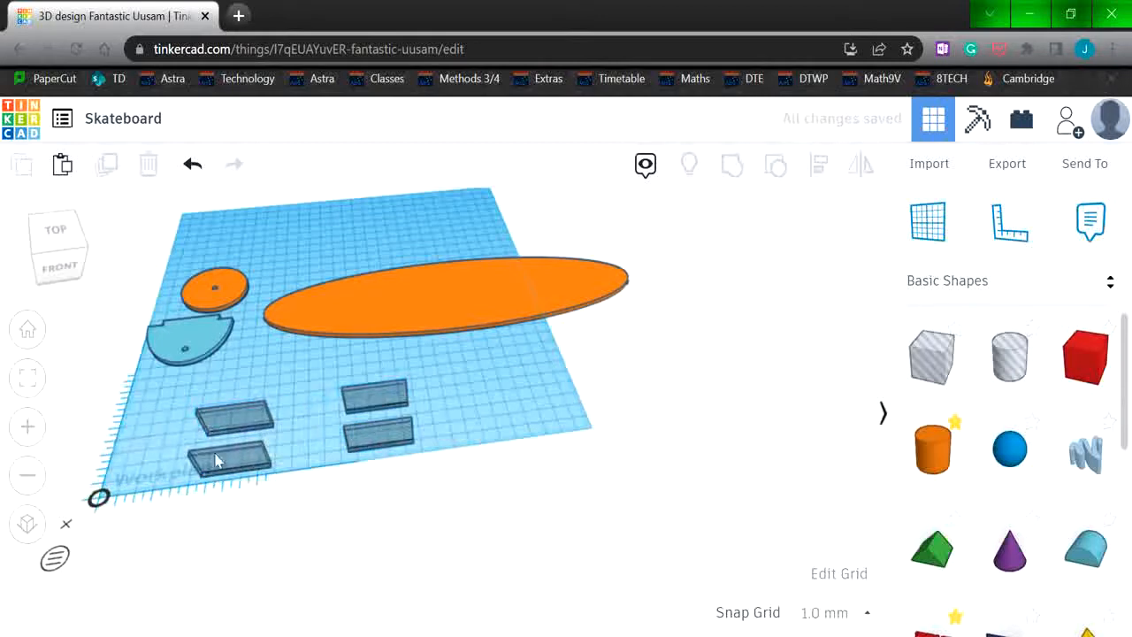
- Position the original hole pair at 0 mm across and 0 mm back from the ruler's origin
left_click(218, 459)
left_click(138, 540)
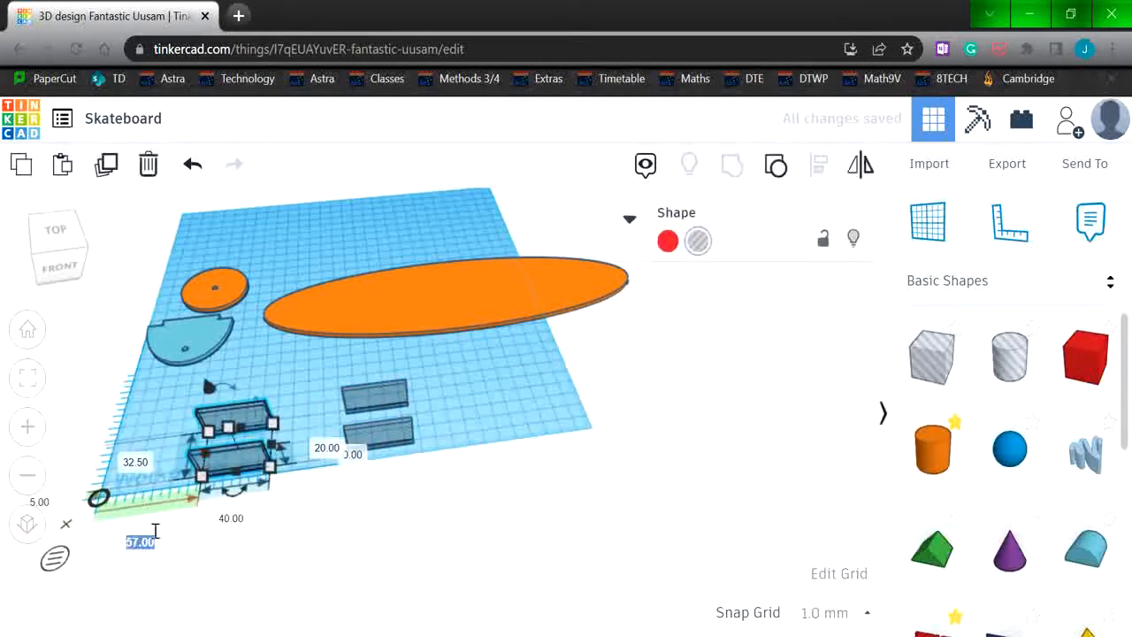
type("0")
key("Return")
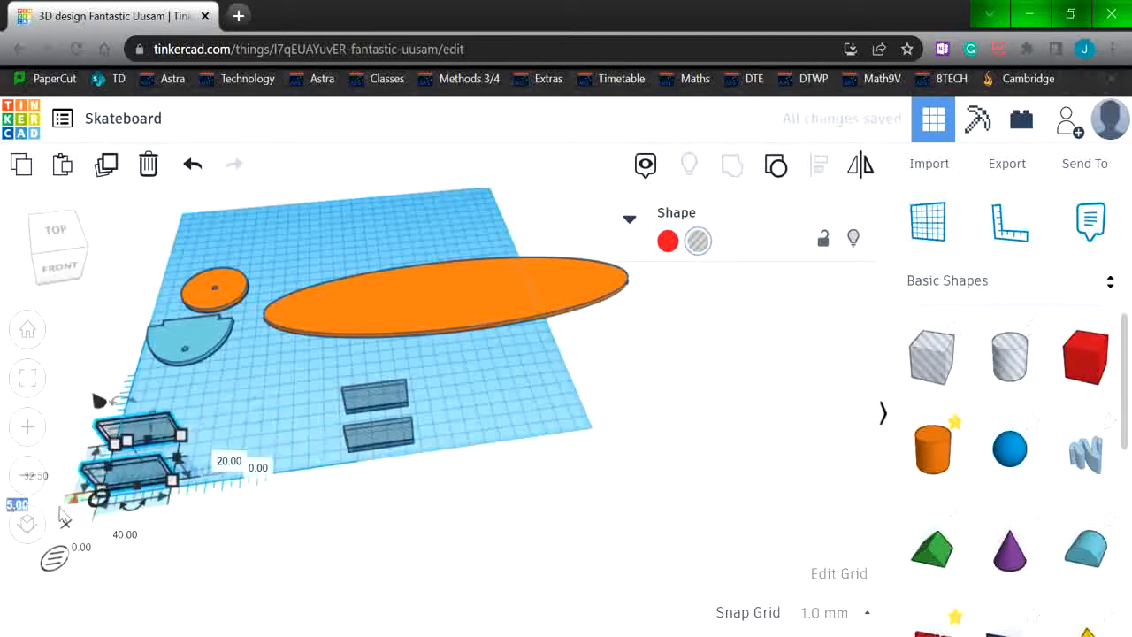
left_click(174, 540)
left_click(139, 480)
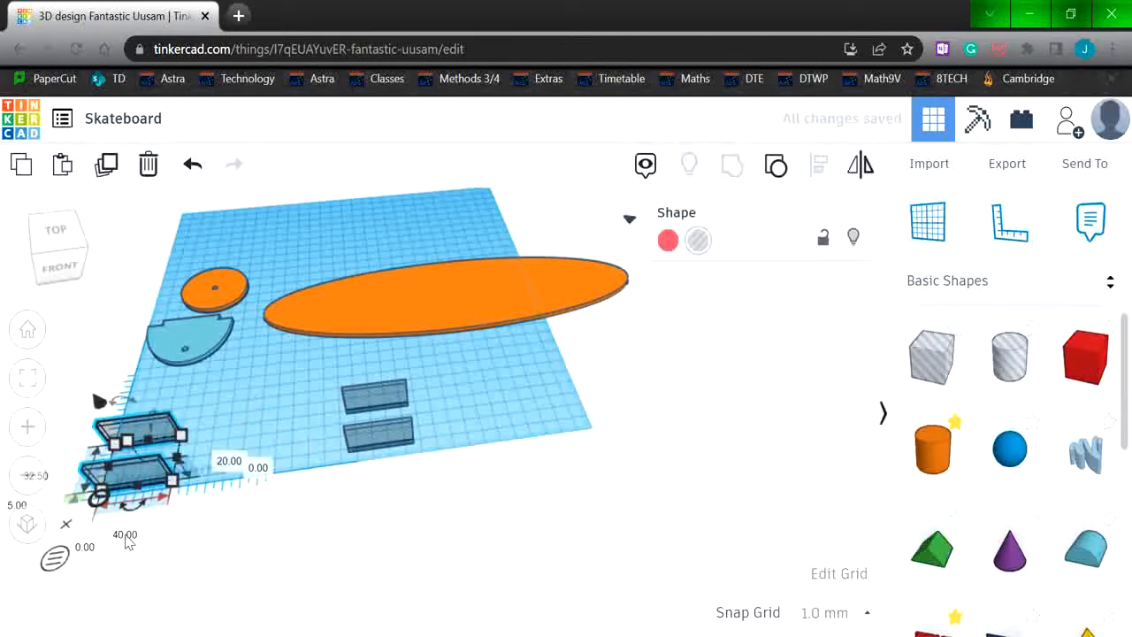
middle_click_drag(138, 539, 387, 526)
left_click(130, 498)
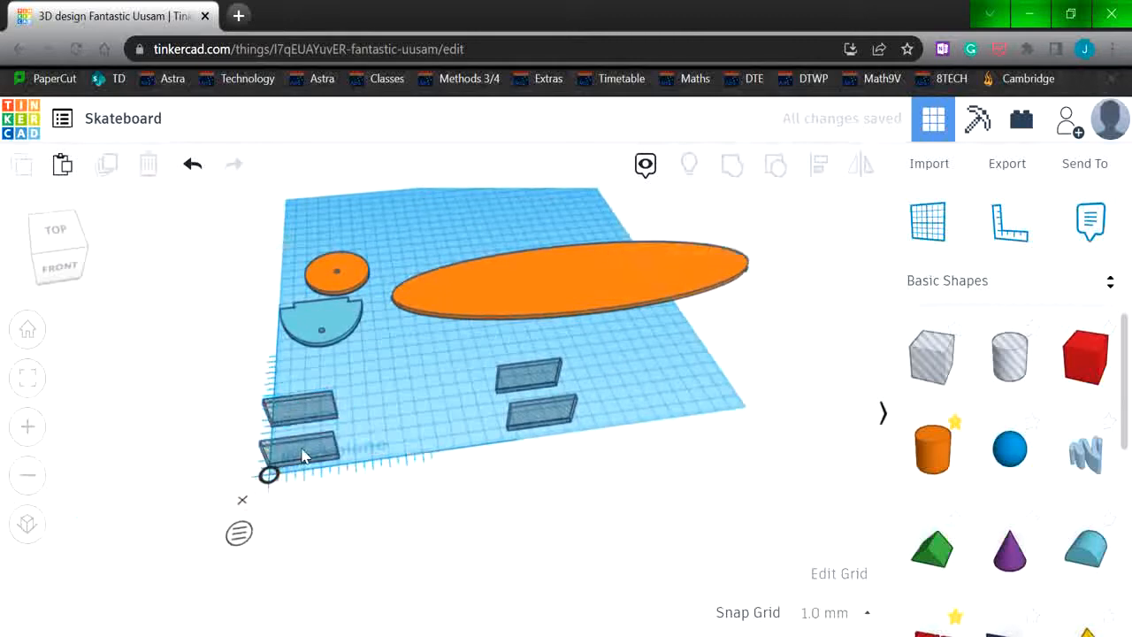
left_click(304, 455)
left_click(197, 487)
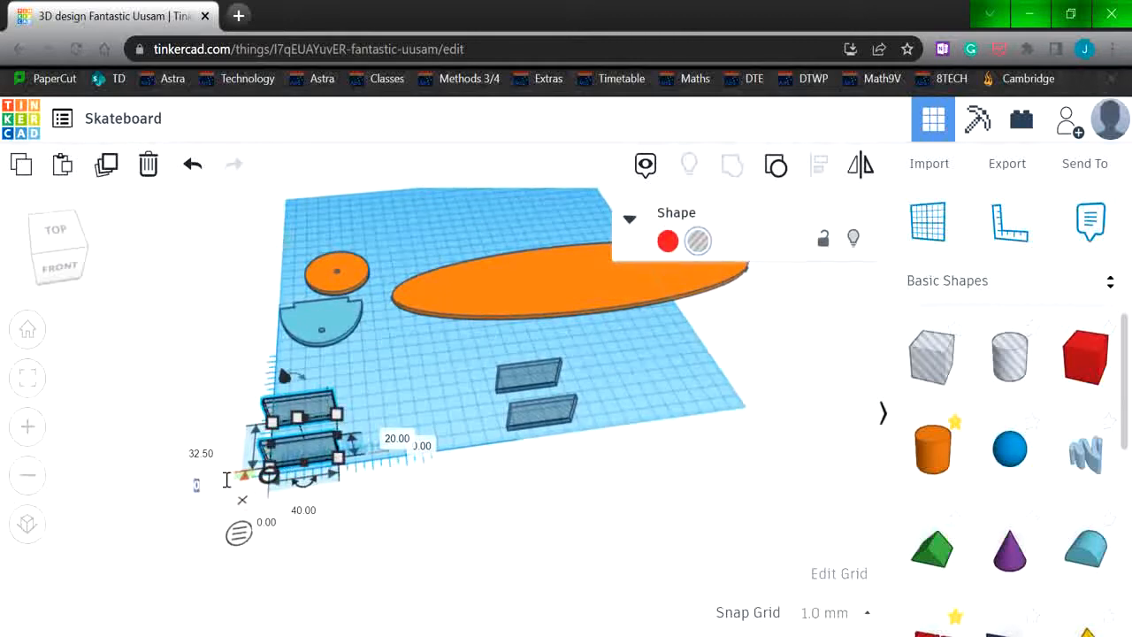
type("0")
key("Return")
left_click(536, 542)
- Position the copied hole pair at 175 mm across and 0 mm back from the ruler's origin
left_click(524, 418)
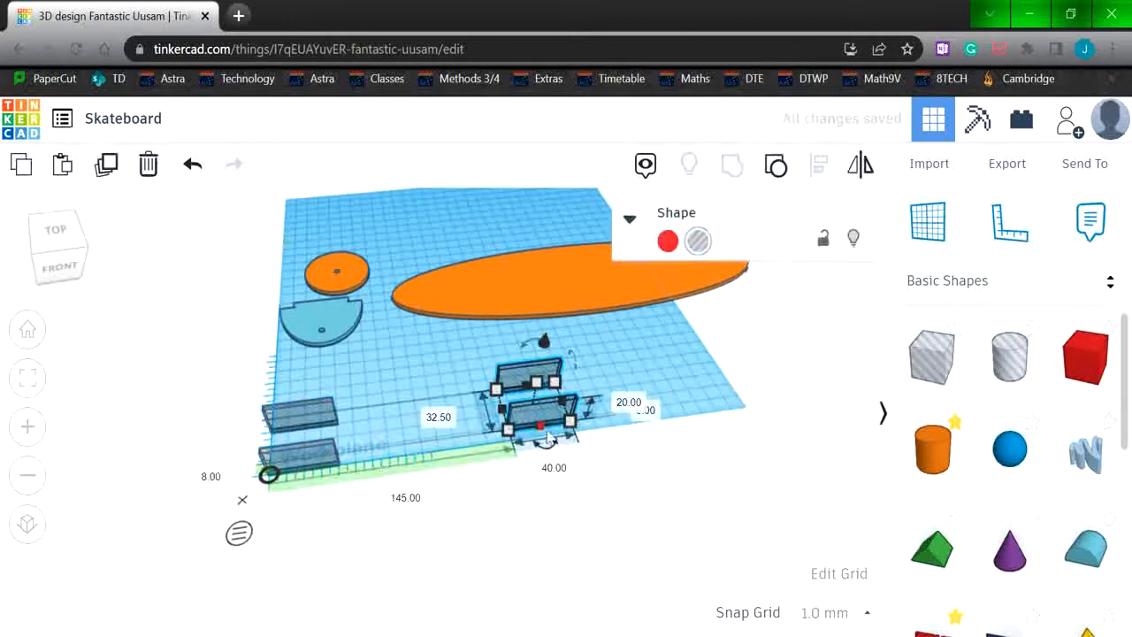
left_click(409, 498)
type("175")
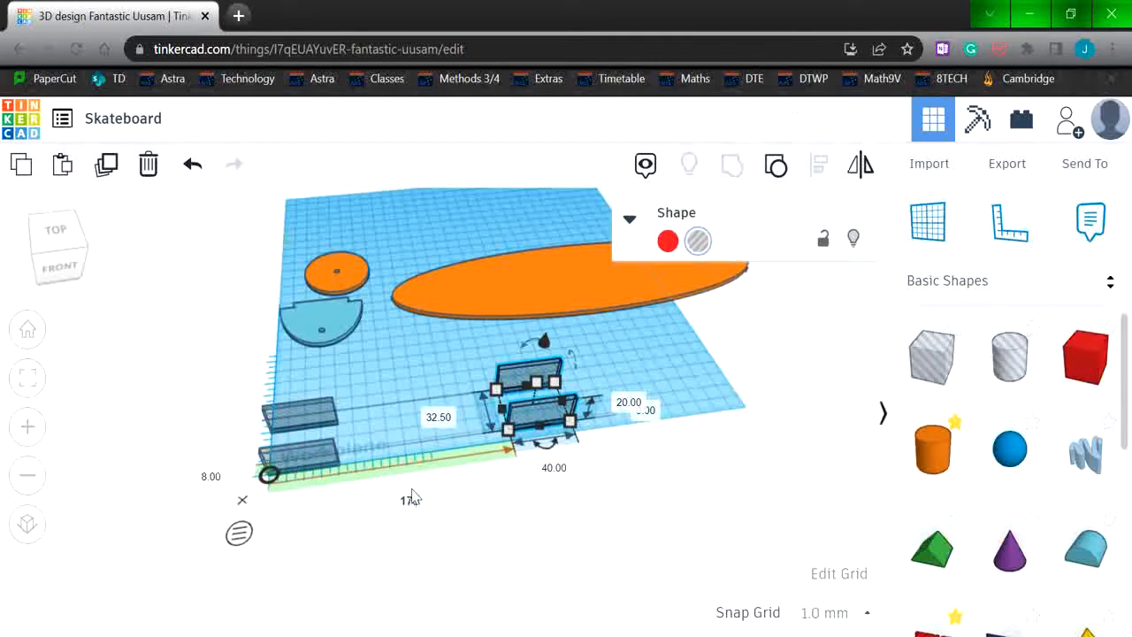
key("Return")
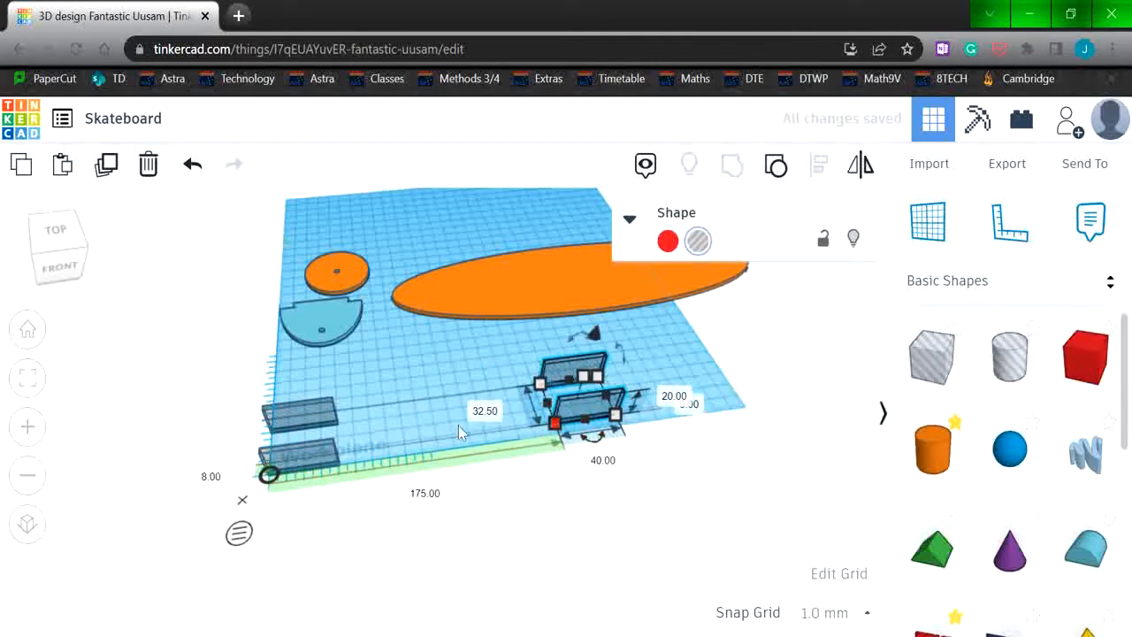
left_click(215, 476)
type("10")
key("Return")
left_click(467, 467)
- Group both hole pairs into a single four-slot hole shape
right_click_drag(468, 467, 445, 524)
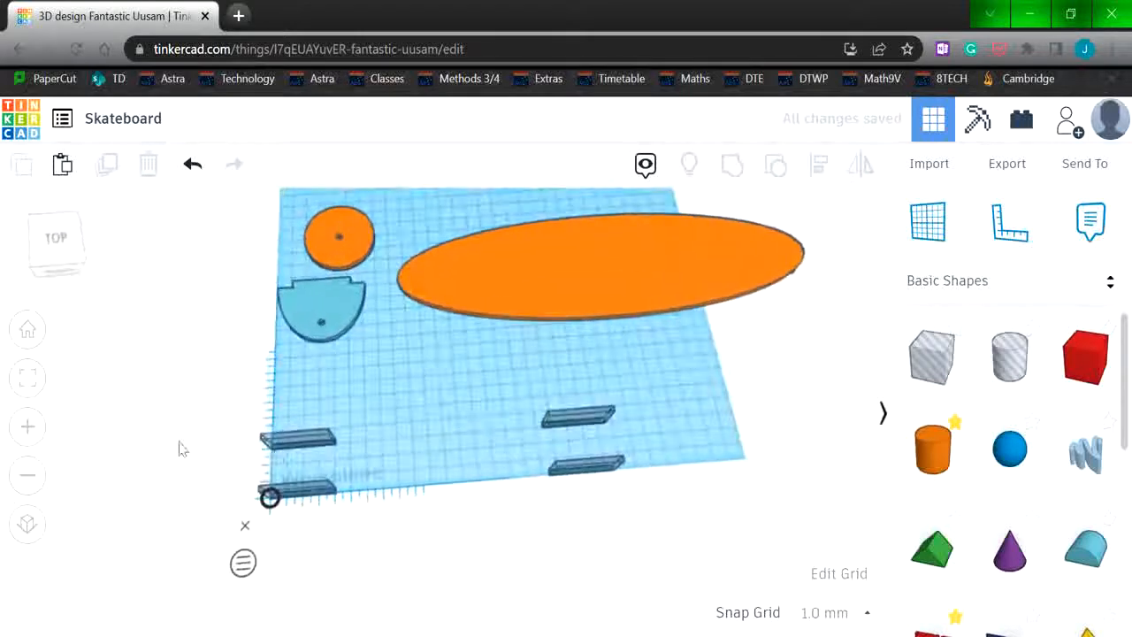
left_click_drag(192, 414, 677, 508)
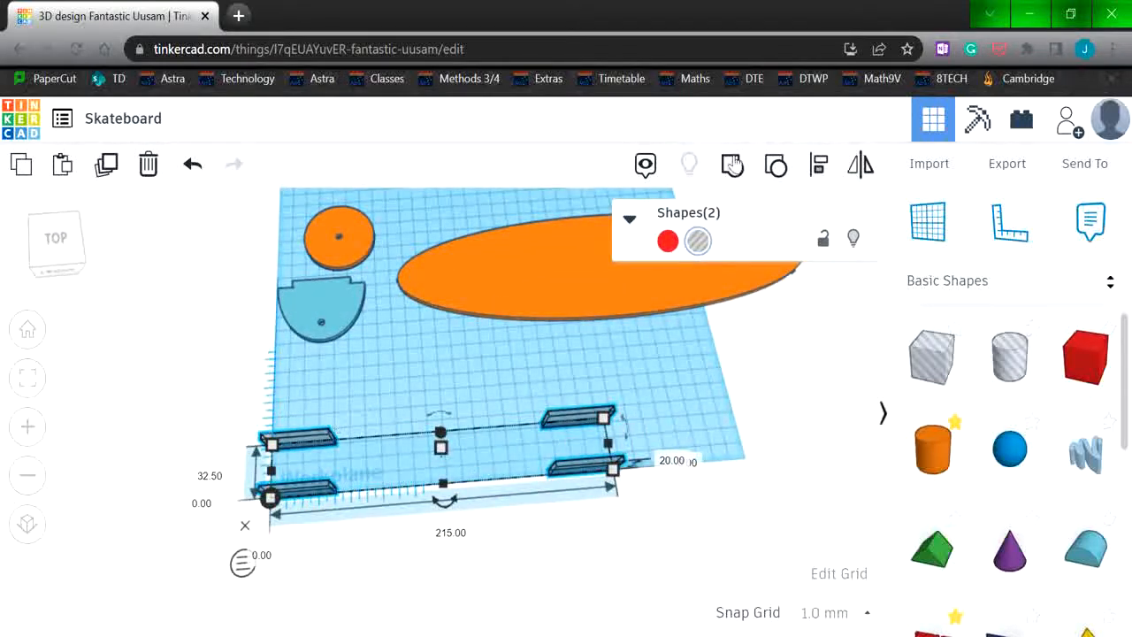
left_click(775, 355)
- Move the oval board over the four slot holes, to about -30 mm across and -19 mm front-to-back from the ruler's origin
left_click(610, 266)
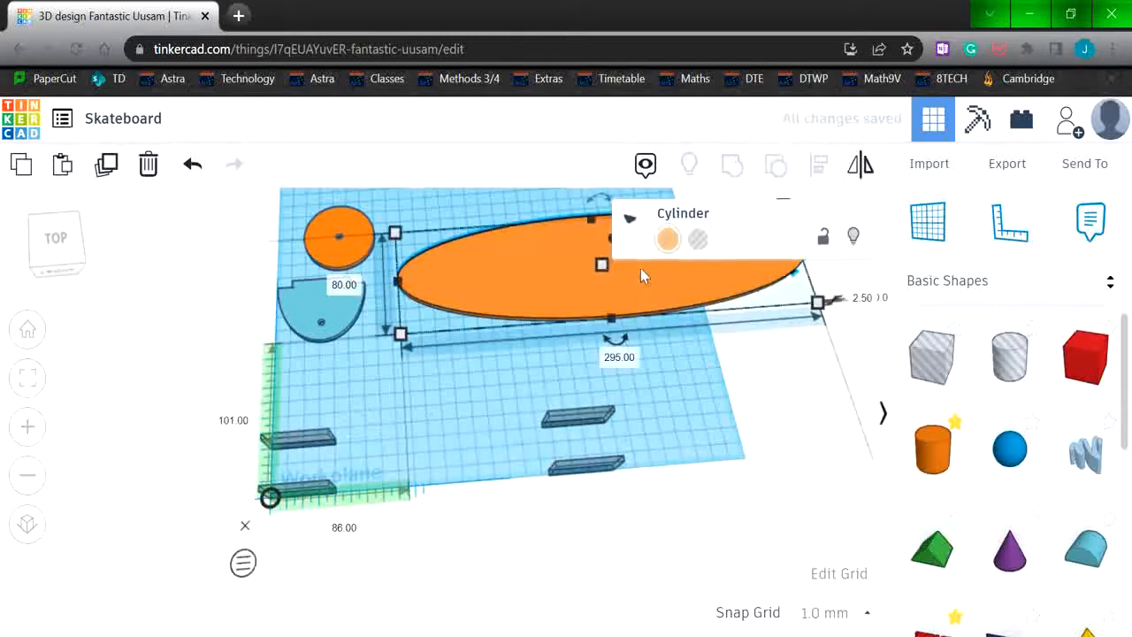
left_click_drag(645, 270, 498, 451)
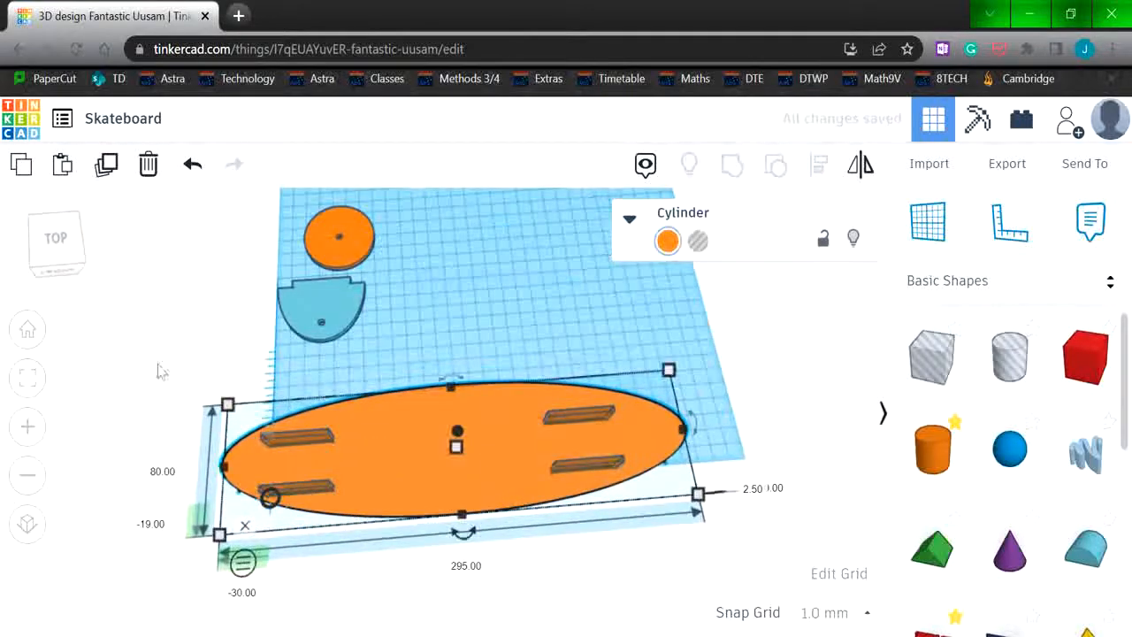
left_click(185, 385)
left_click_drag(215, 380, 685, 534)
left_click(240, 410)
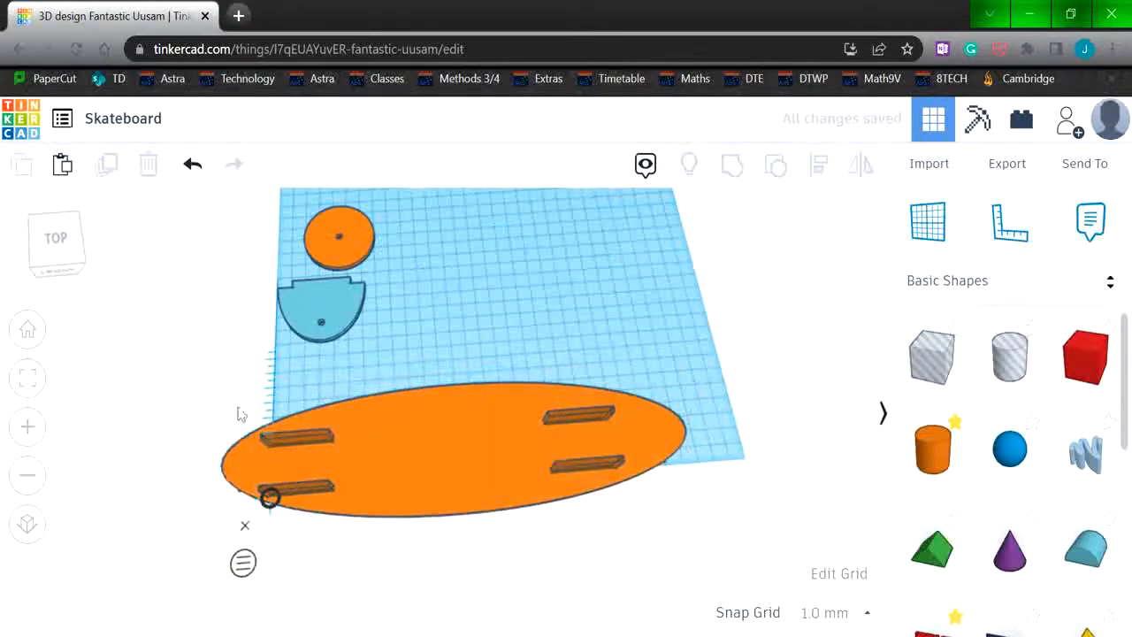
- Center the slot holes on the oval board in length and width, and group them to cut the four slots
left_click_drag(212, 382, 696, 514)
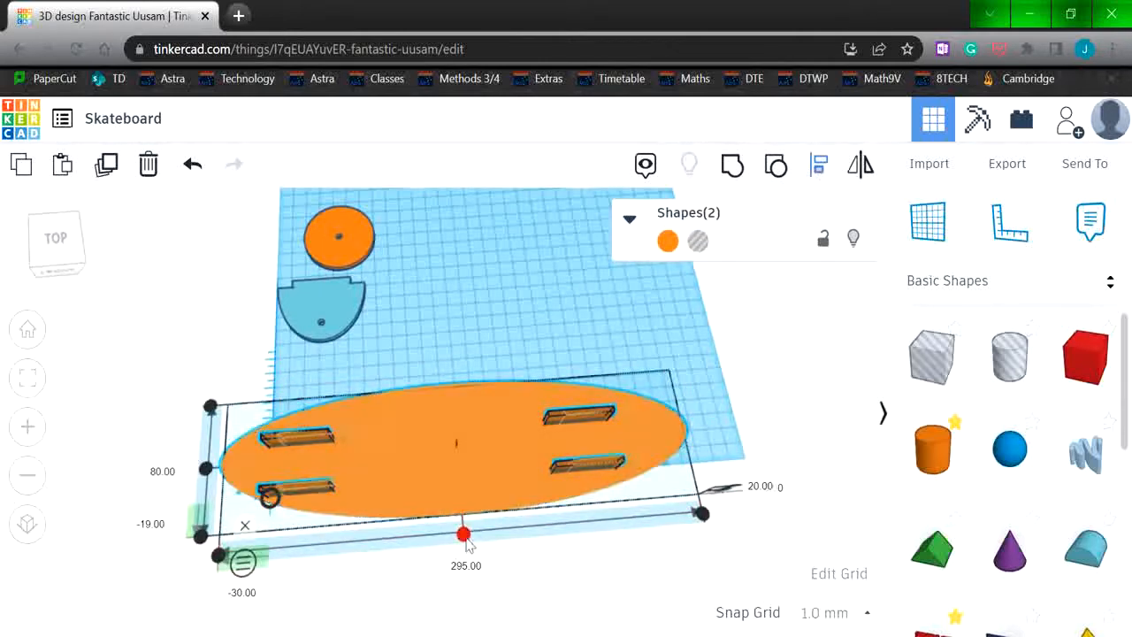
left_click(465, 536)
left_click(205, 468)
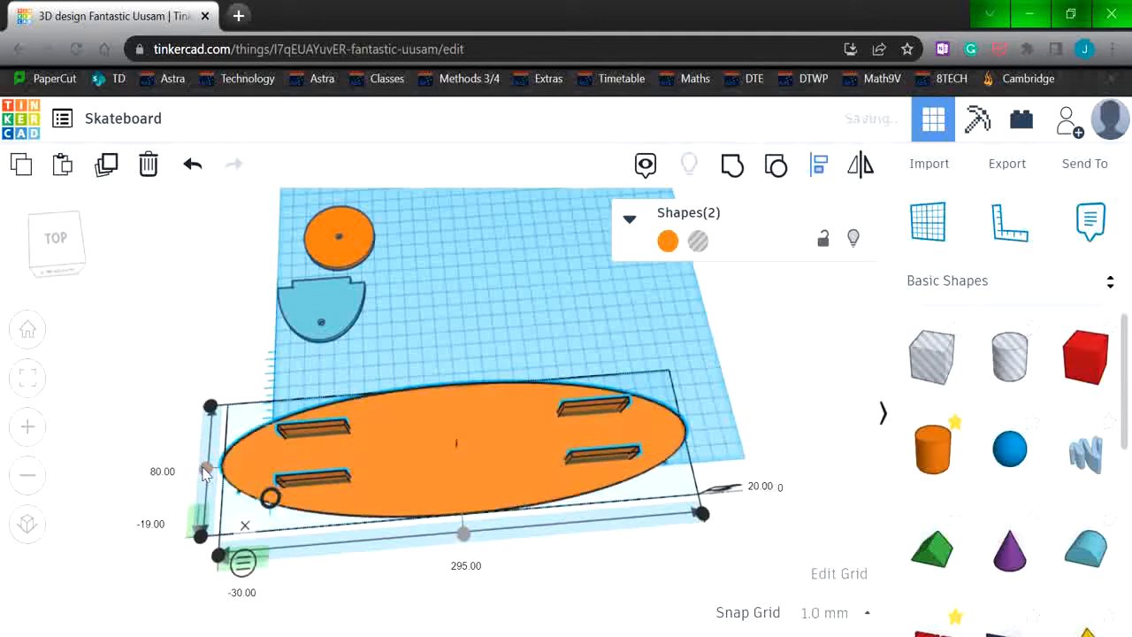
left_click(645, 560)
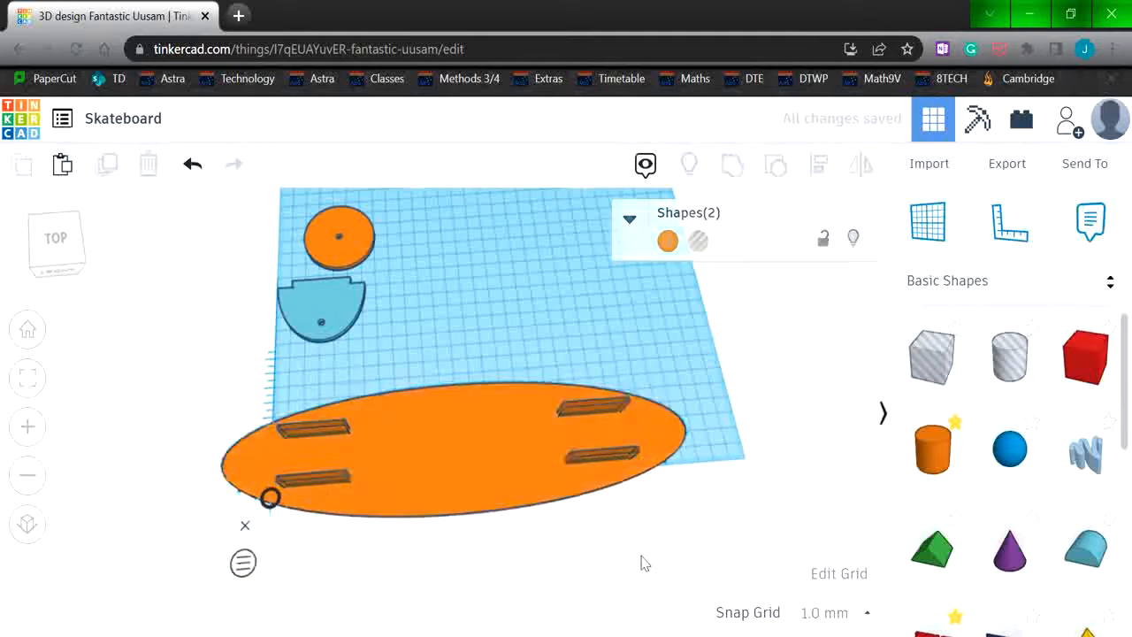
left_click_drag(154, 386, 752, 533)
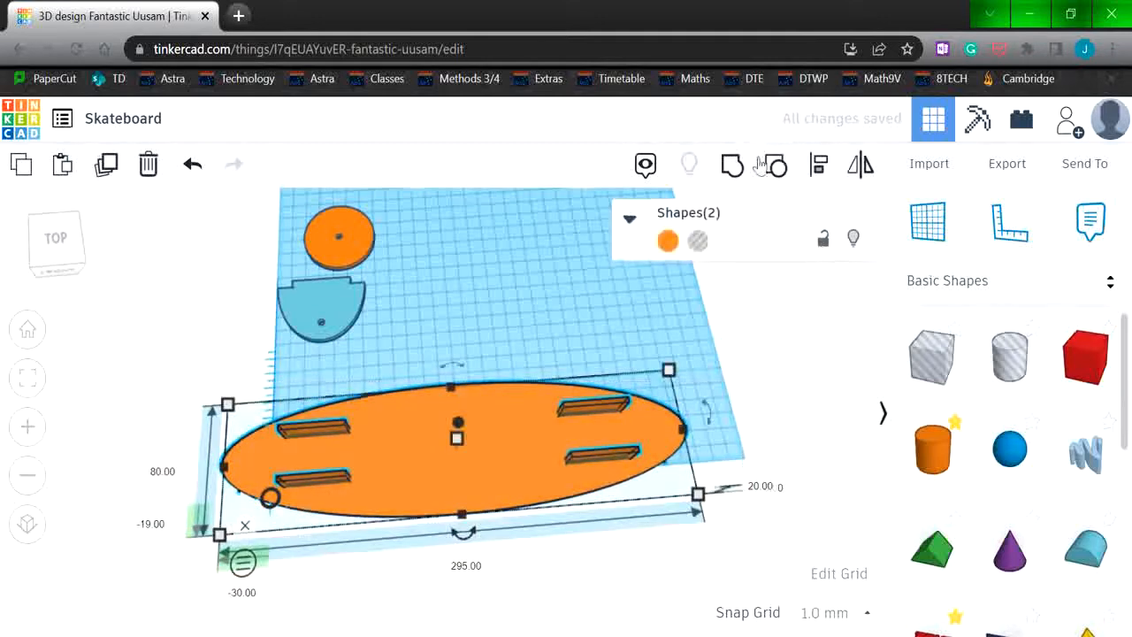
left_click(732, 165)
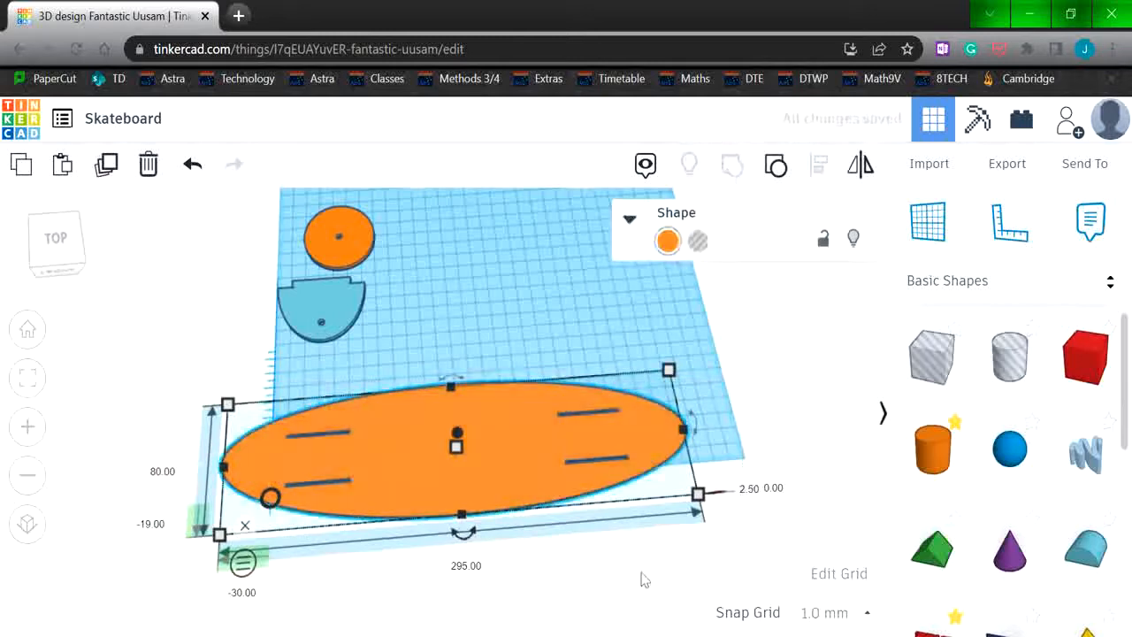
- Move the four-slot deck onto the workplane, about 5 mm across and 6 mm front-to-back from the ruler's origin
left_click_drag(505, 505, 503, 429)
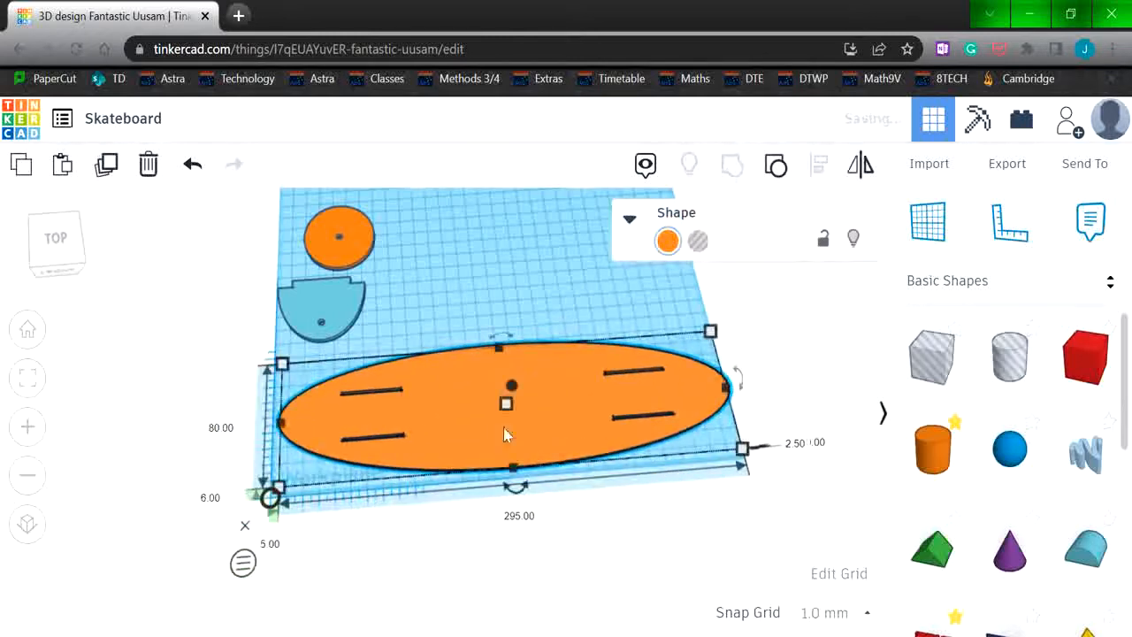
right_click_drag(654, 546, 485, 368)
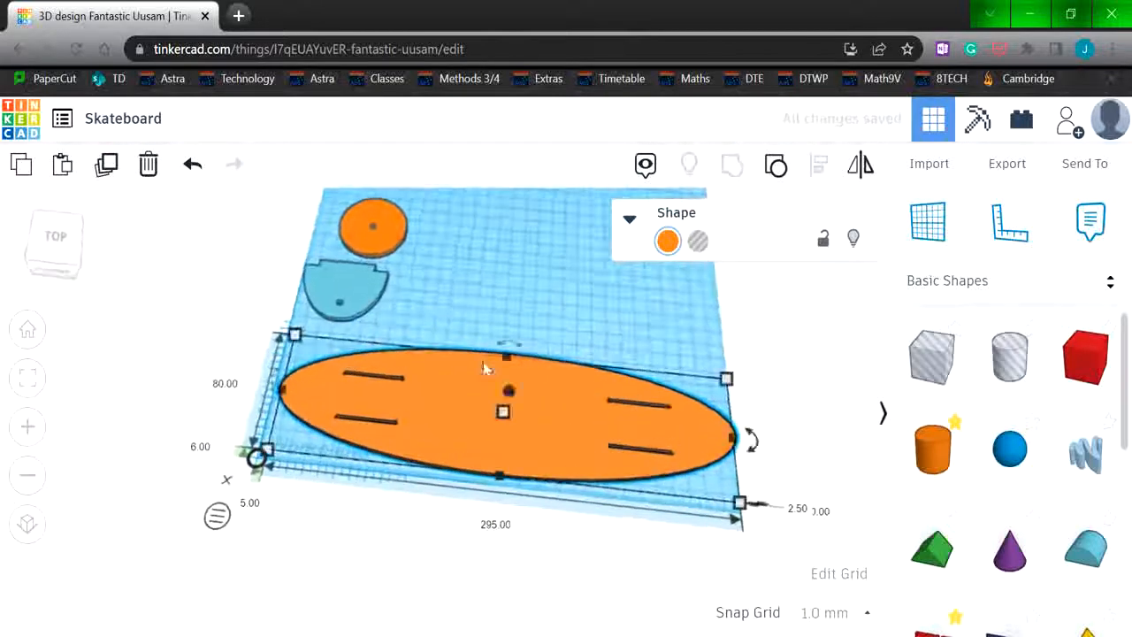
left_click(357, 299)
left_click(372, 229)
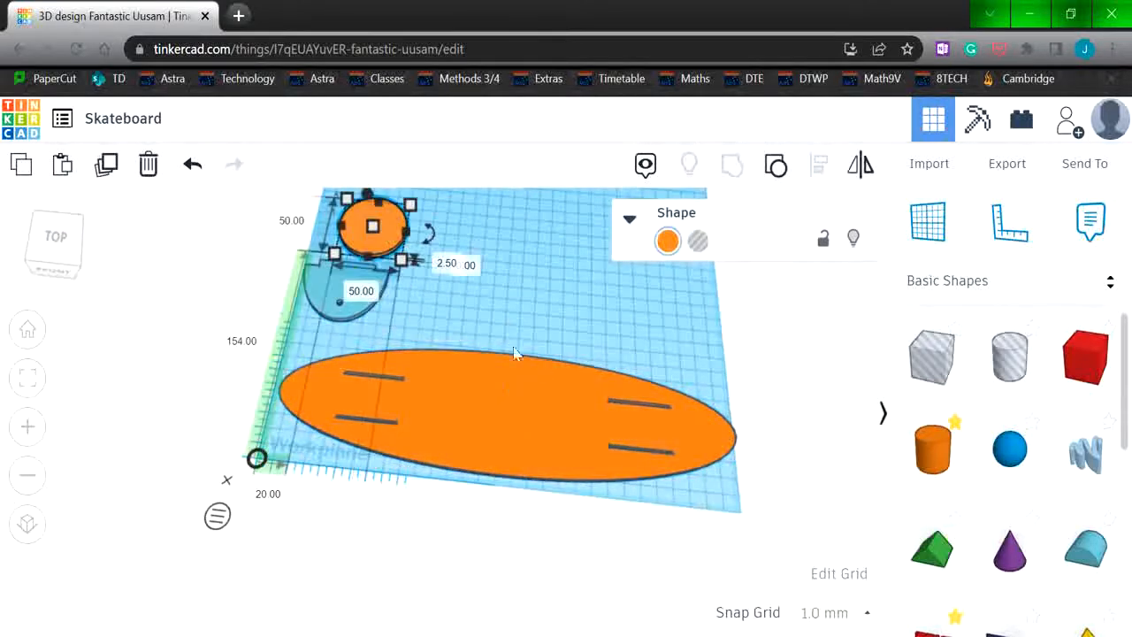
right_click_drag(546, 284, 528, 394)
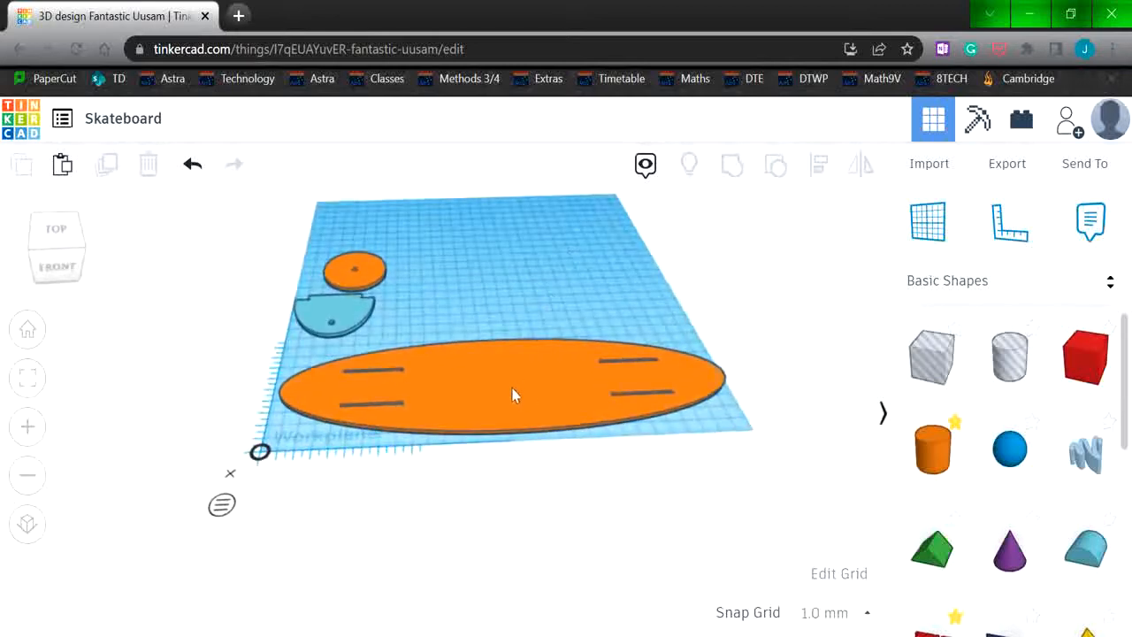
- Duplicate the four-slot deck and place the copy at the back of the workplane, behind the wheel disc
left_click(518, 388)
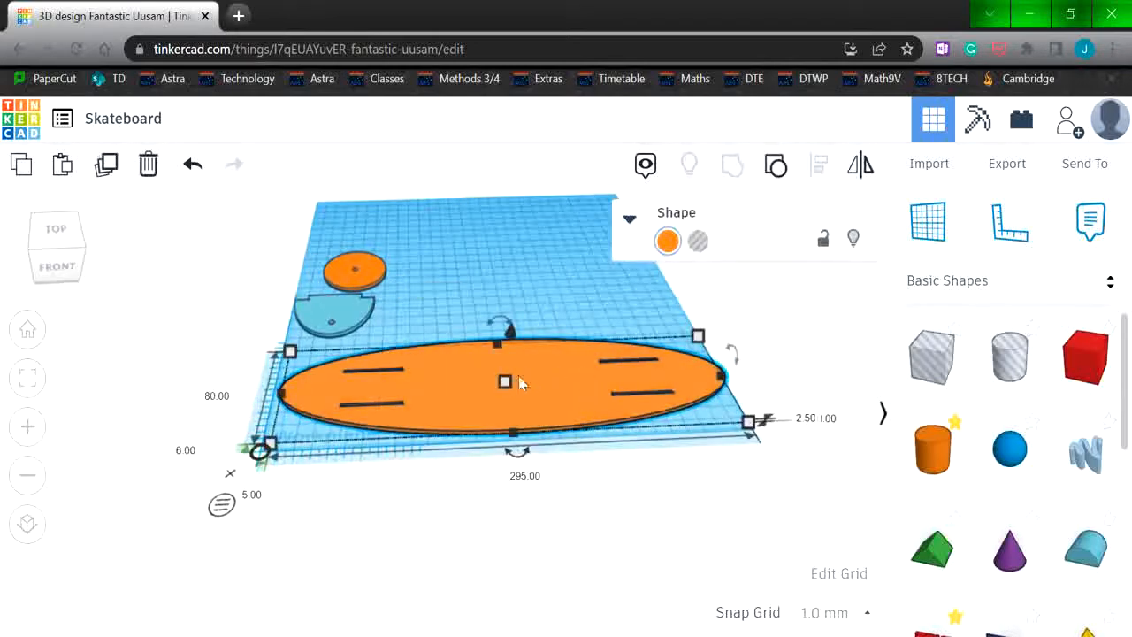
key("ctrl+d")
left_click_drag(574, 402, 523, 230)
left_click(514, 349)
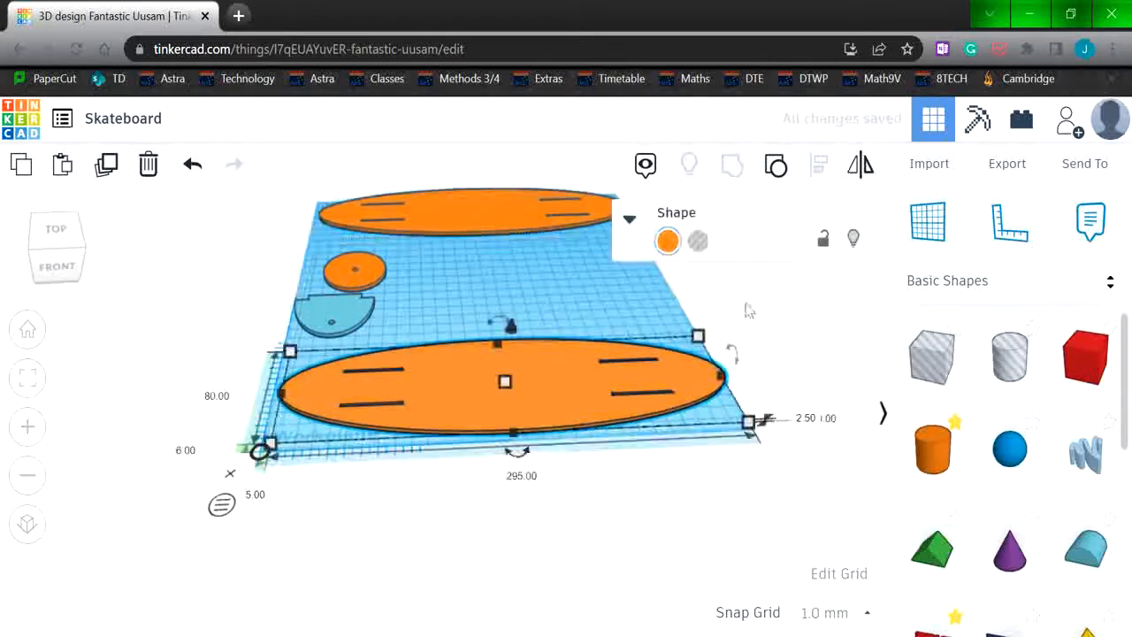
left_click(831, 332)
- Add a text shape onto the middle of the front deck and change its wording to "Girton"
scroll(980, 453, "down", 5)
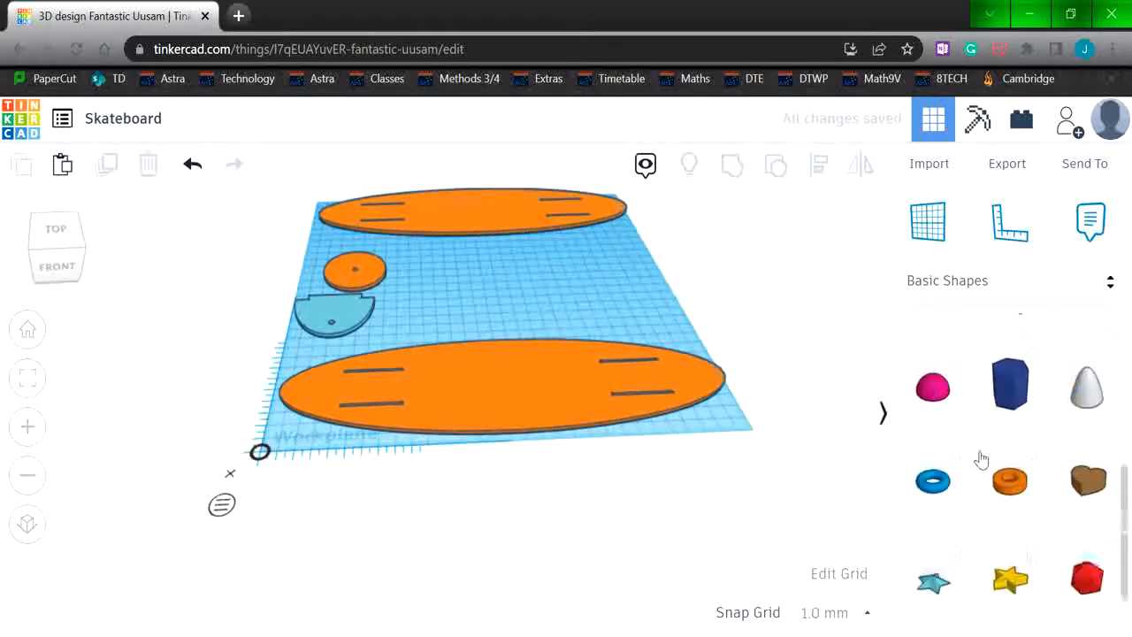
scroll(980, 451, "up", 4)
scroll(955, 407, "down", 3)
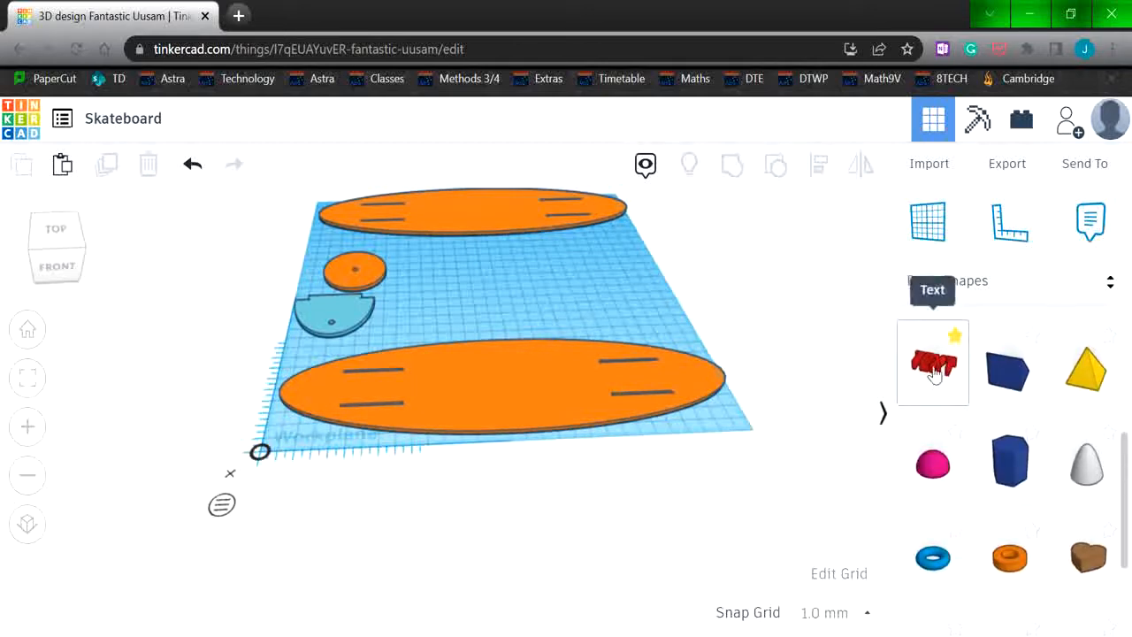
left_click_drag(935, 375, 483, 397)
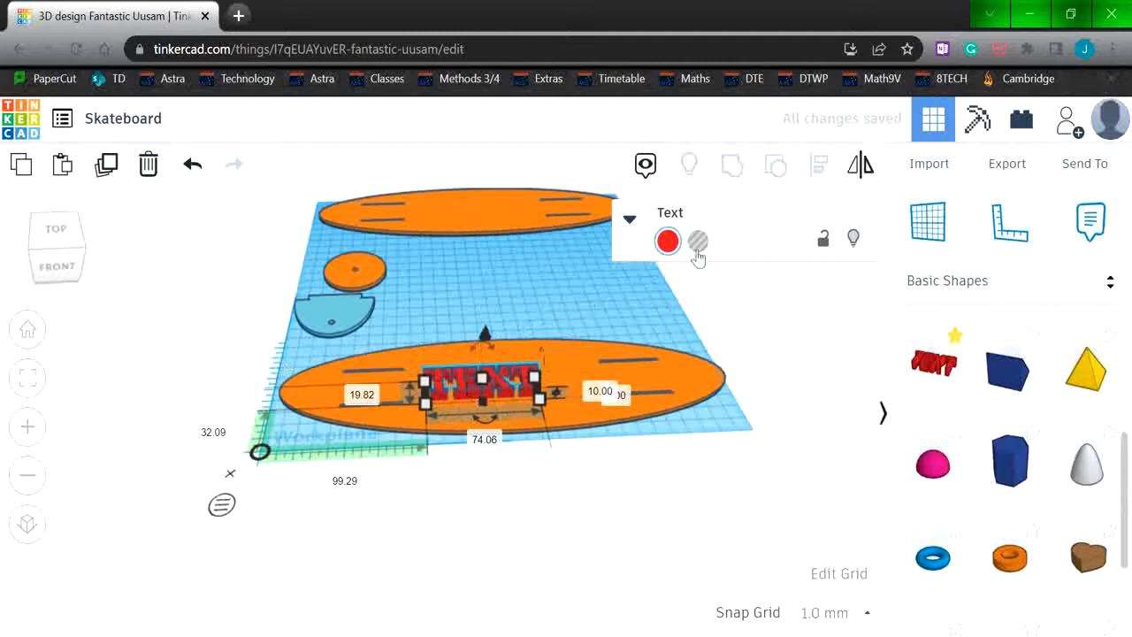
left_click(631, 221)
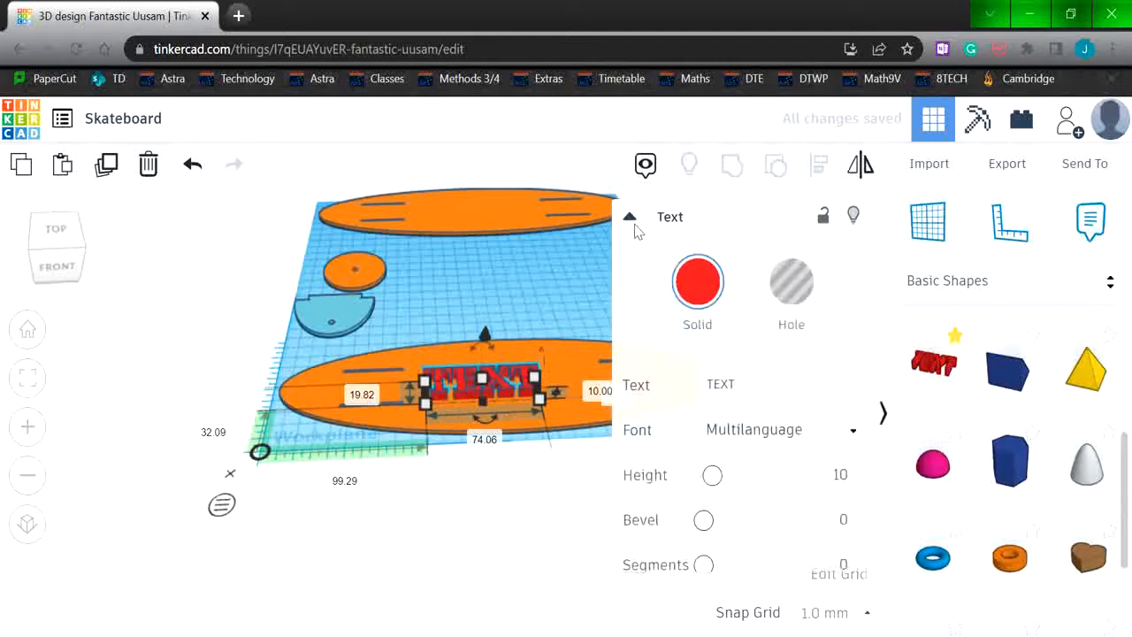
left_click(739, 380)
double_click(724, 380)
type("Girton")
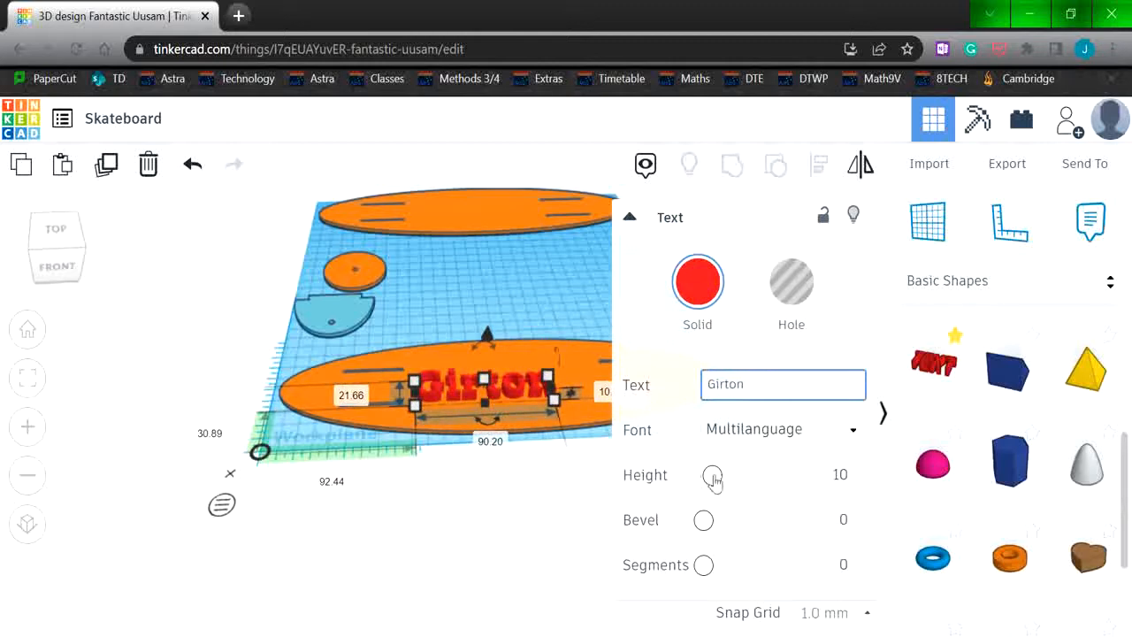
- Increase the Girton text's Height setting to about 14.16
mouse_move(712, 477)
left_mouse_down()
mouse_move(732, 476)
mouse_move(716, 476)
left_mouse_up()
left_click(527, 490)
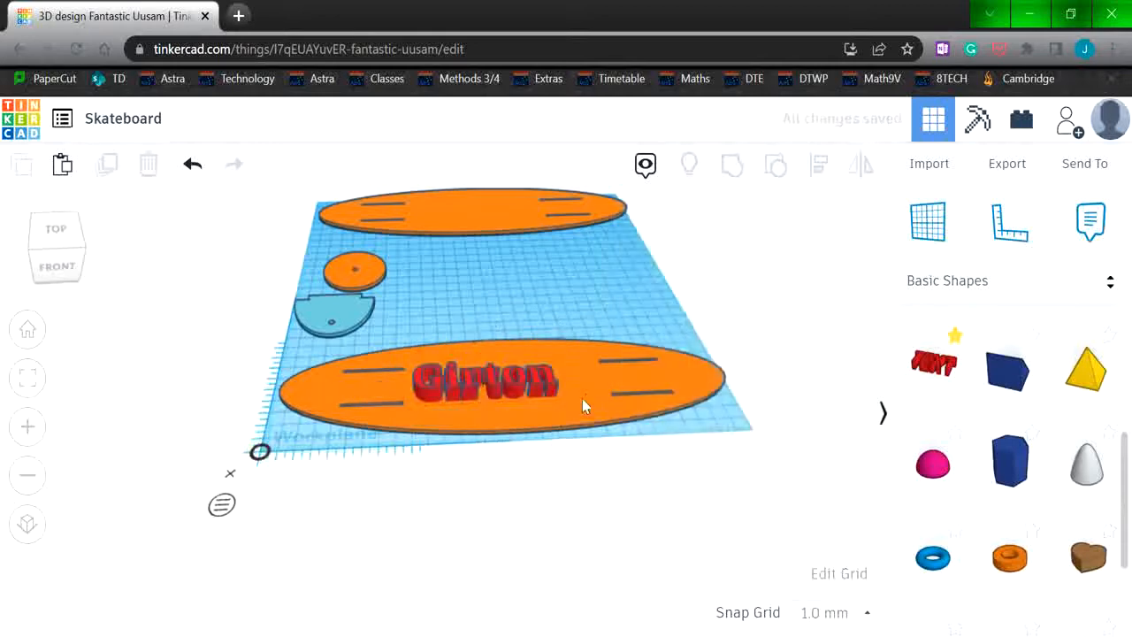
left_click(518, 386)
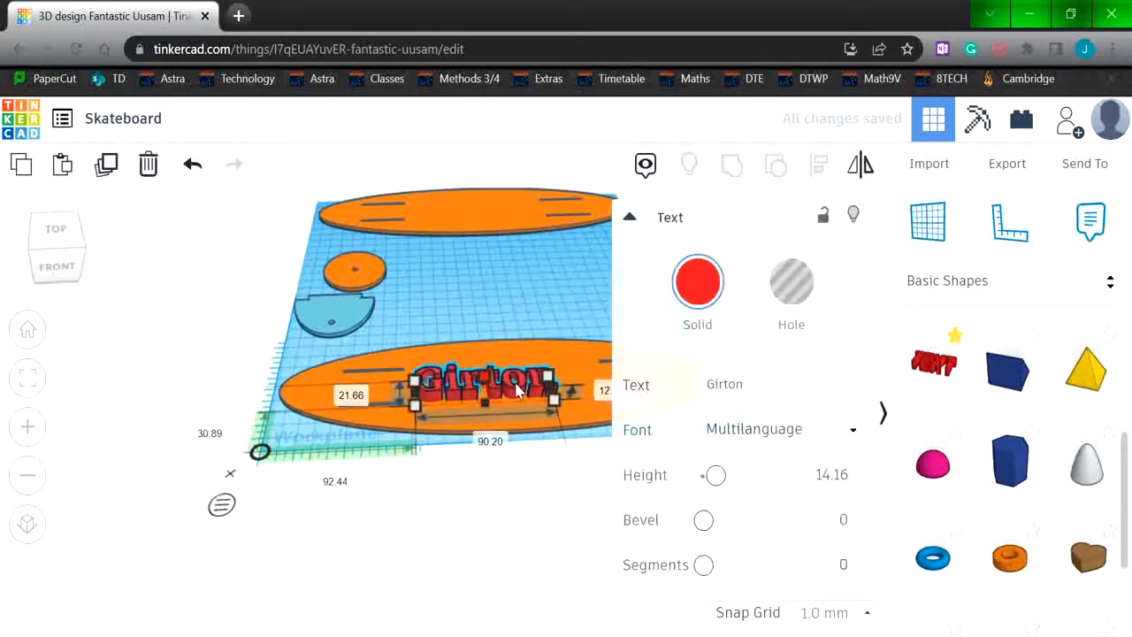
left_click(492, 526)
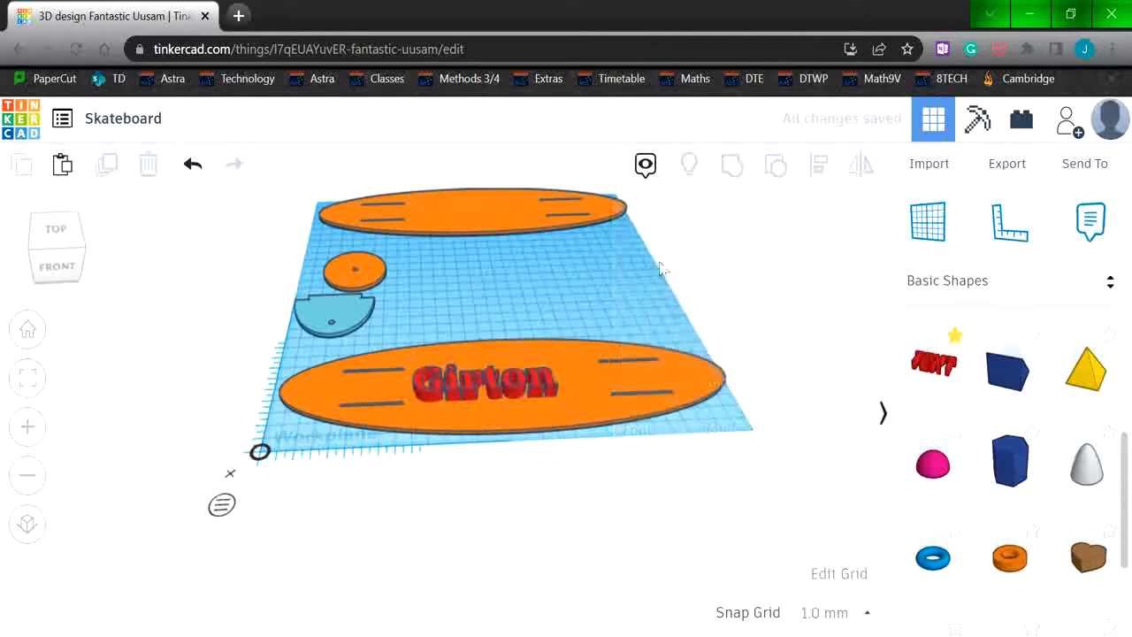
left_click(524, 385)
left_click(253, 357)
- Center the Girton text on the front deck in both length and width, working from the top view
left_click(55, 230)
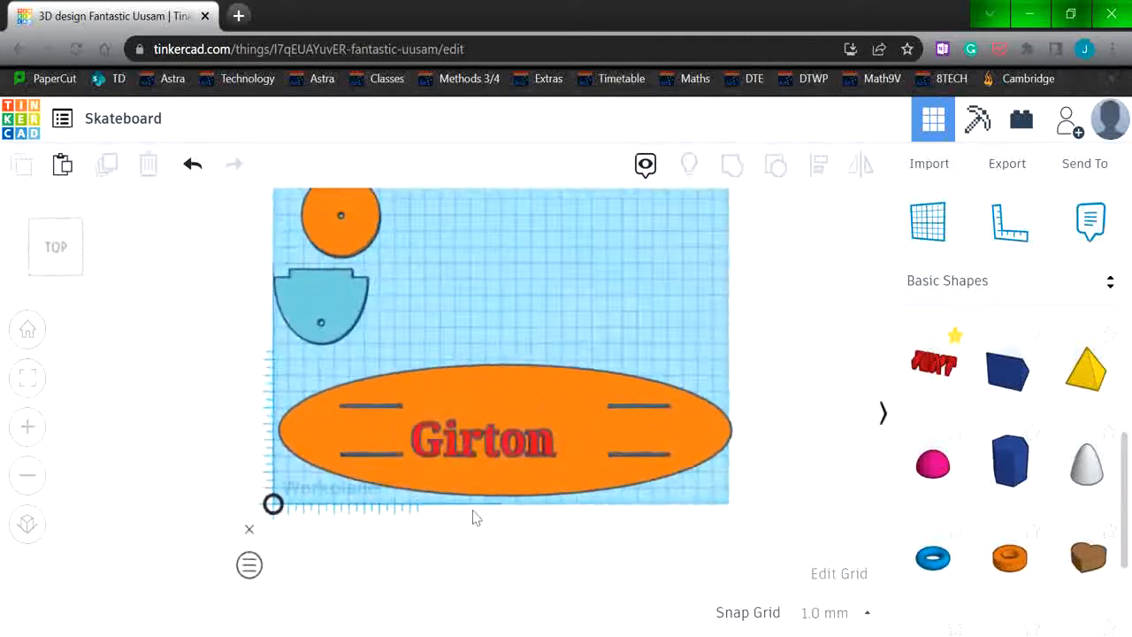
scroll(475, 520, "up", 5)
left_click(489, 480)
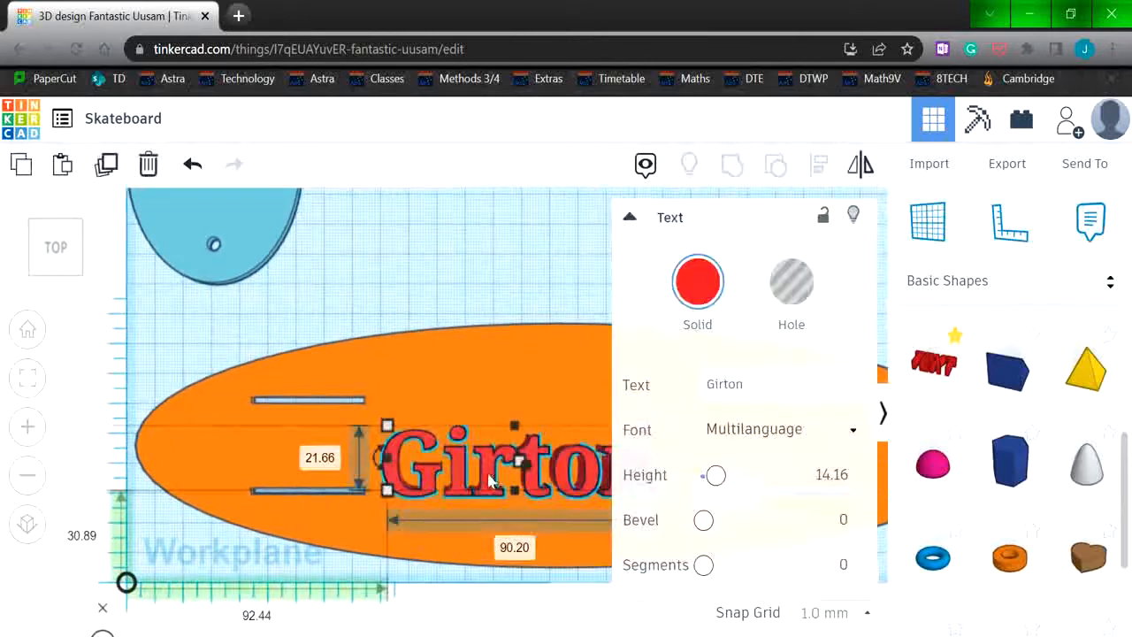
left_click(250, 346)
scroll(266, 372, "down", 4)
left_click_drag(782, 538, 807, 534)
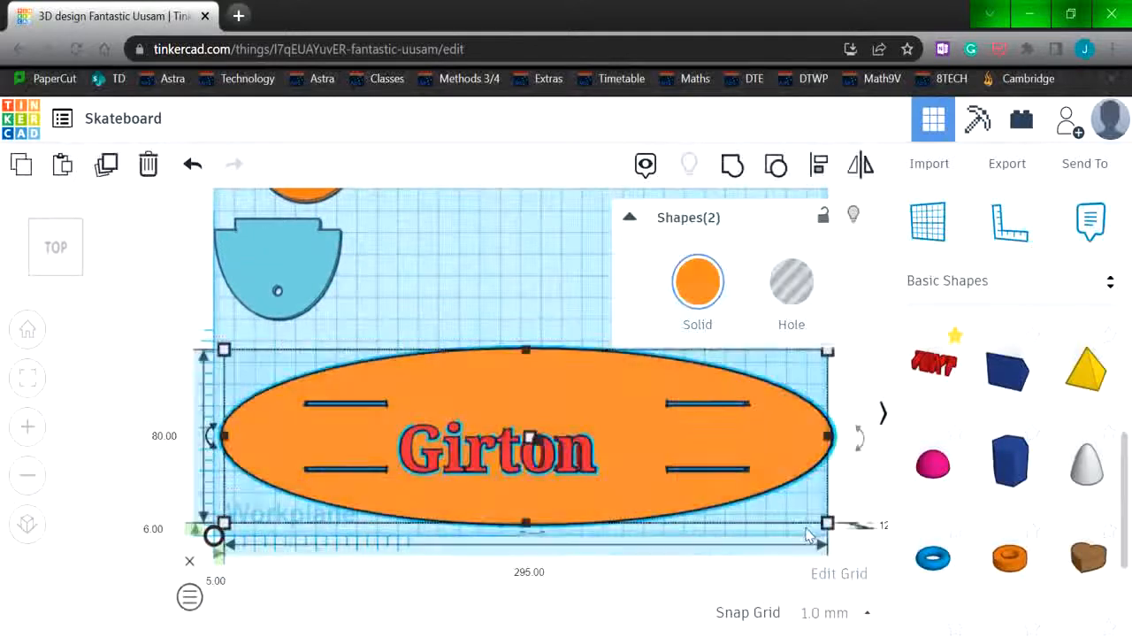
left_click(820, 172)
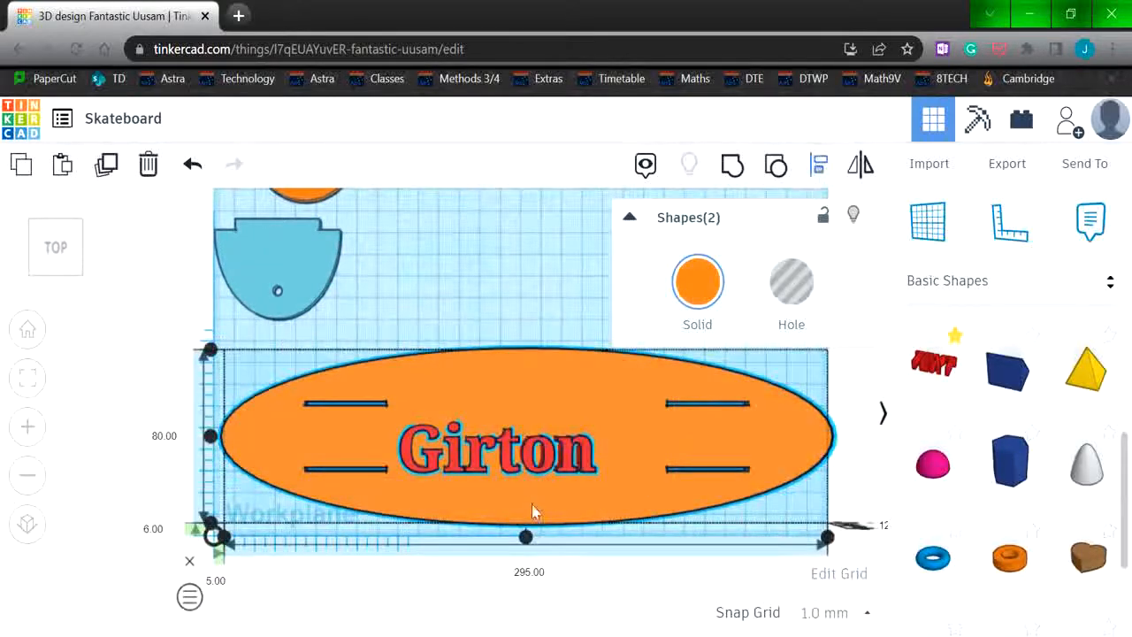
left_click(525, 537)
left_click(211, 437)
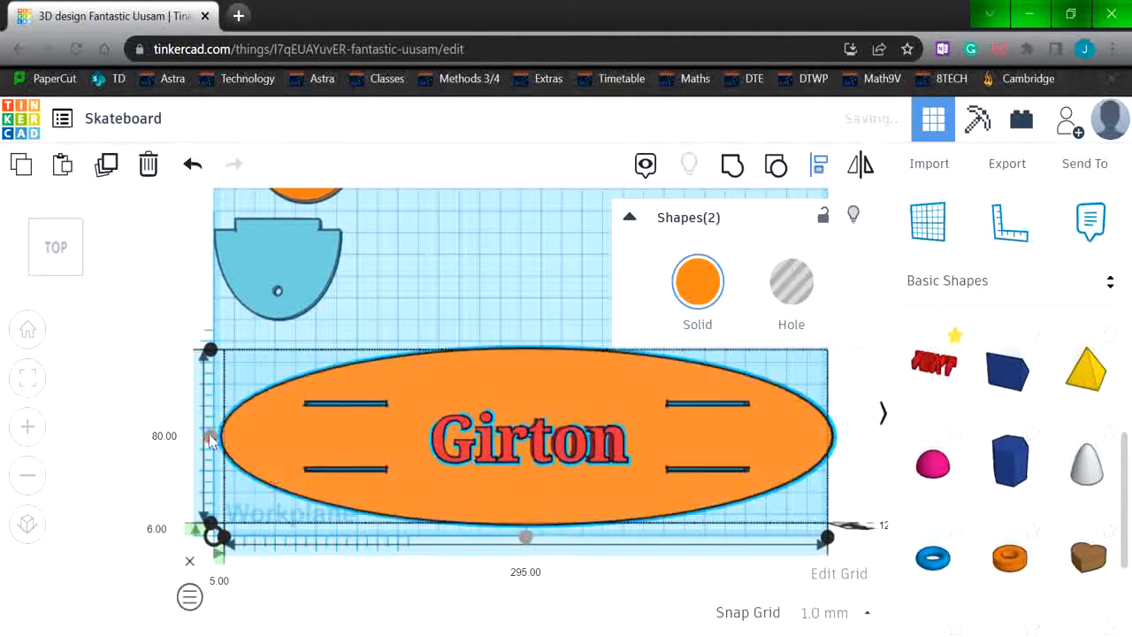
left_click(372, 537)
- Turn the Girton text into a hole and group it with the front deck to cut the letters through
left_click(511, 464)
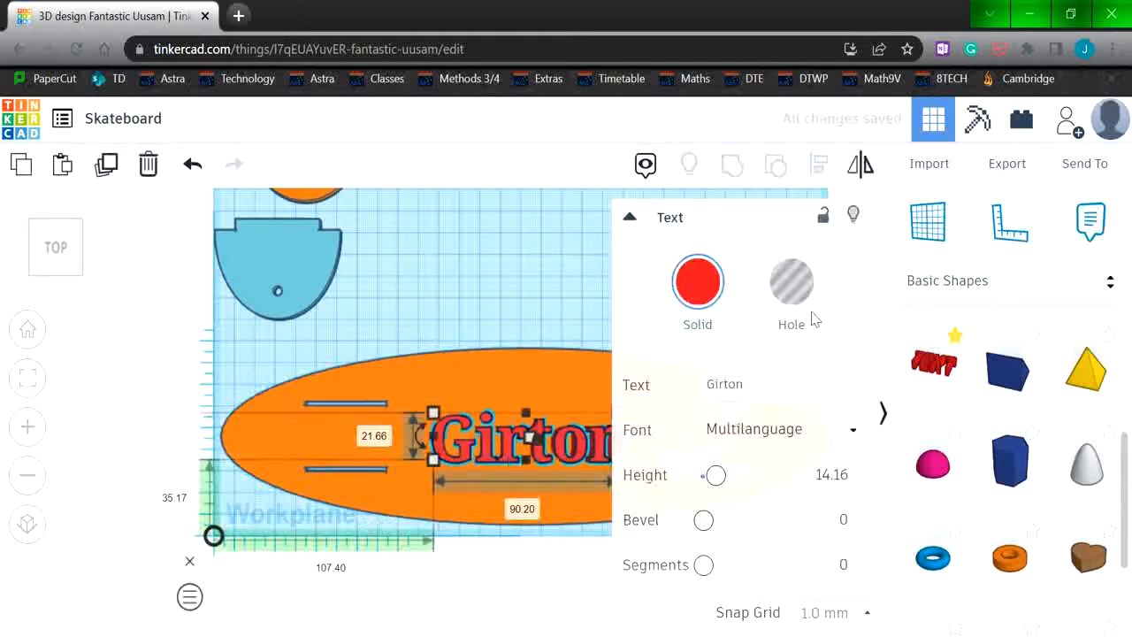
left_click(796, 283)
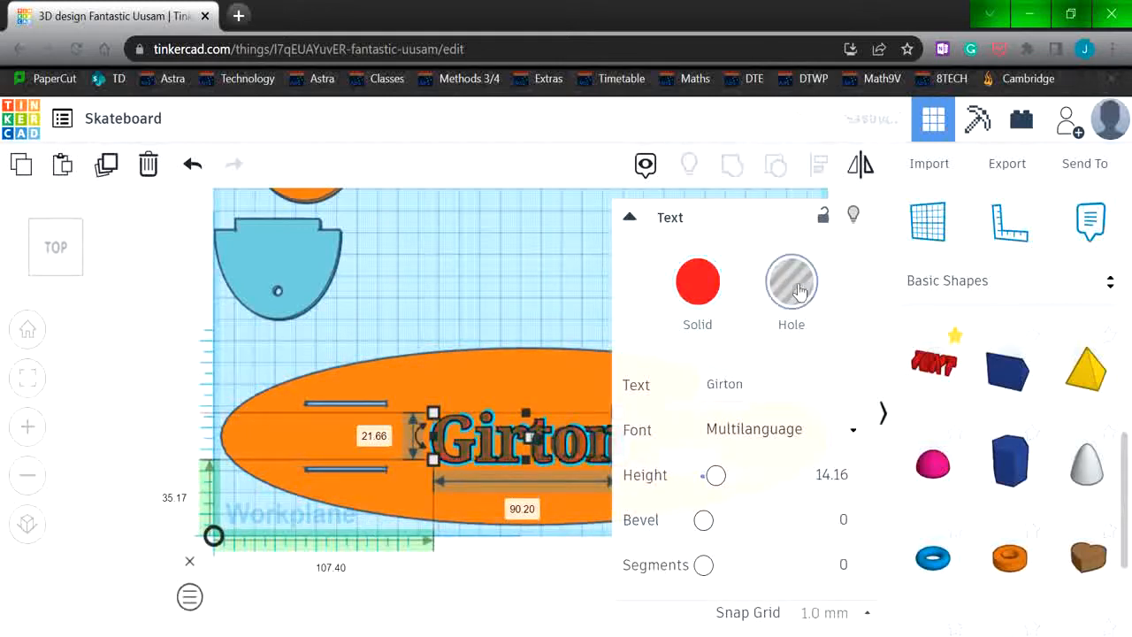
left_click(482, 311)
left_click_drag(432, 316, 700, 539)
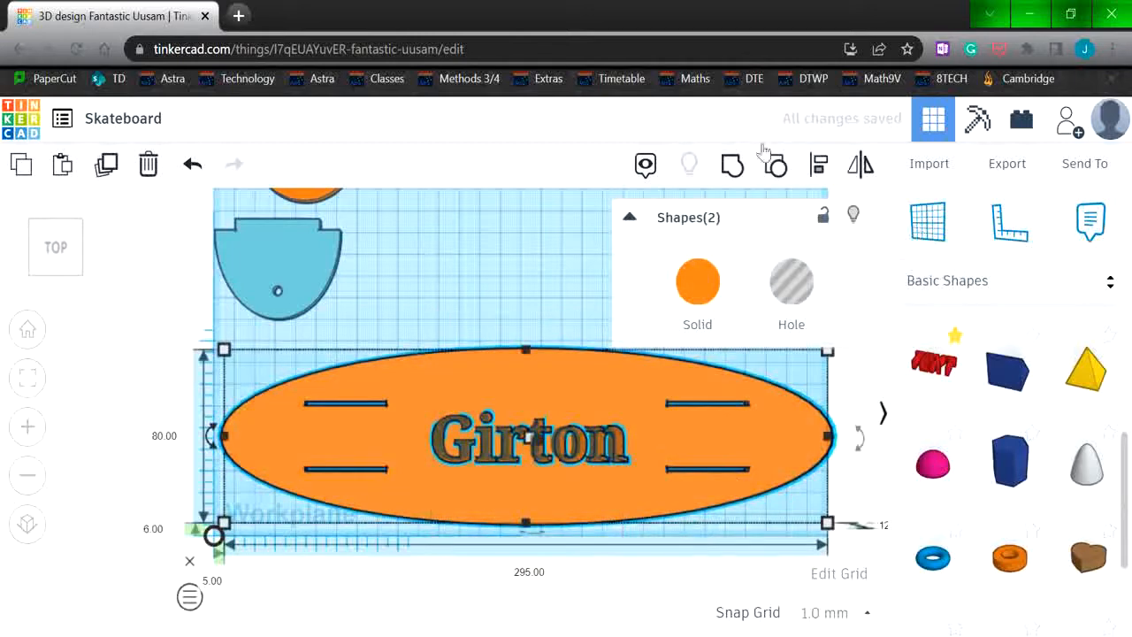
left_click(733, 170)
left_click(637, 575)
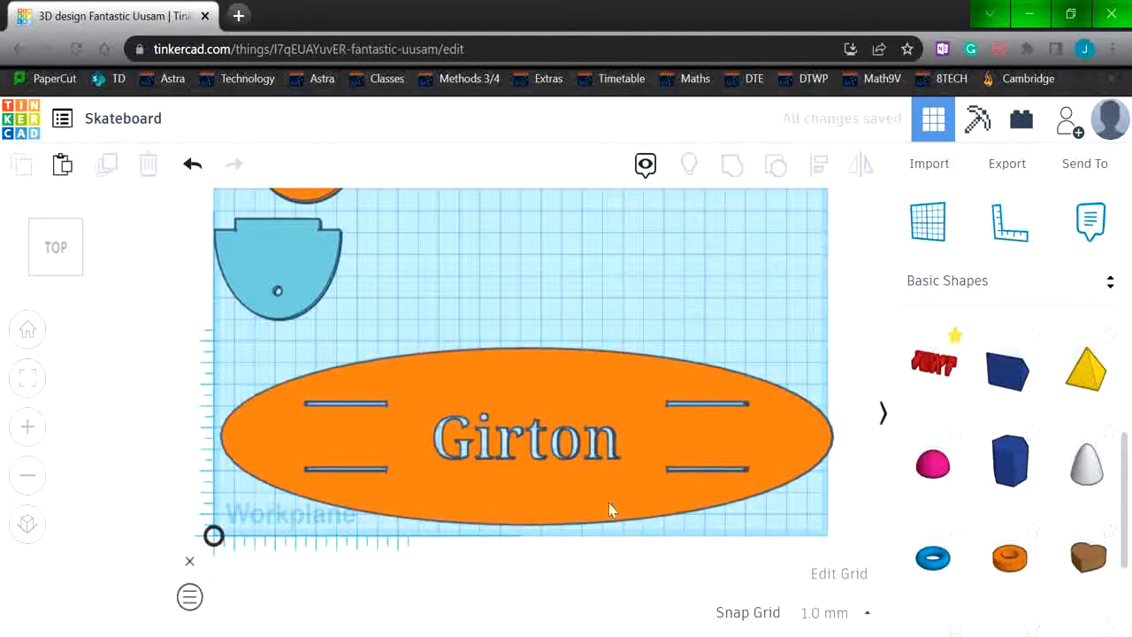
- Place a solid box on the deck beside the letters "t" and "o" and set its width to 1 mm
right_click_drag(687, 548, 606, 482)
scroll(607, 482, "up", 10)
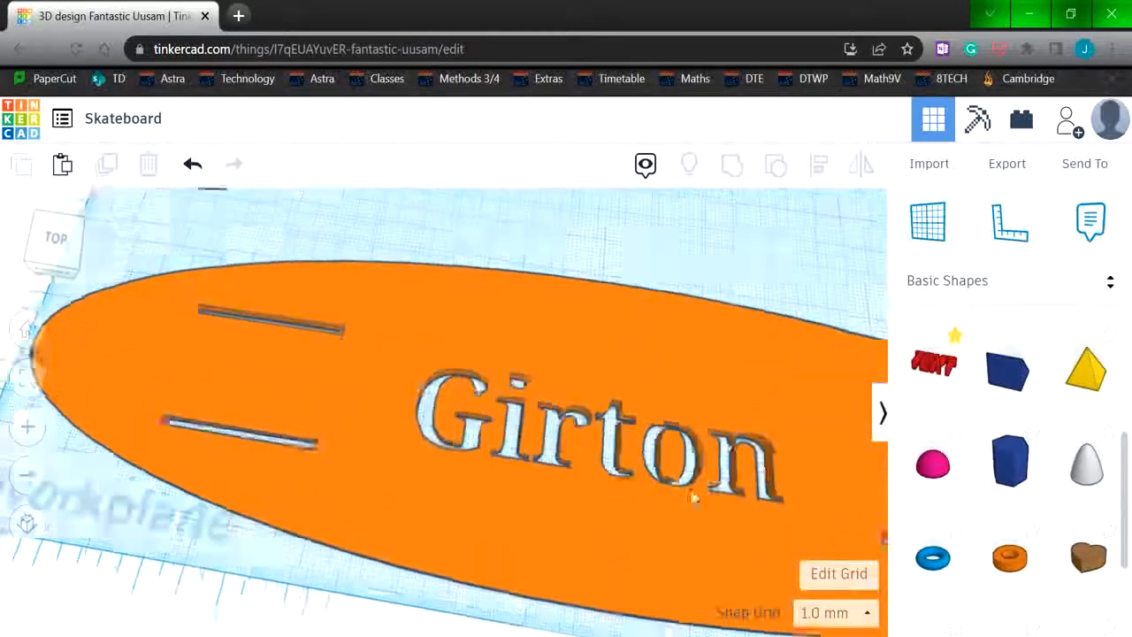
right_click_drag(644, 515, 501, 420)
right_click_drag(688, 314, 688, 337)
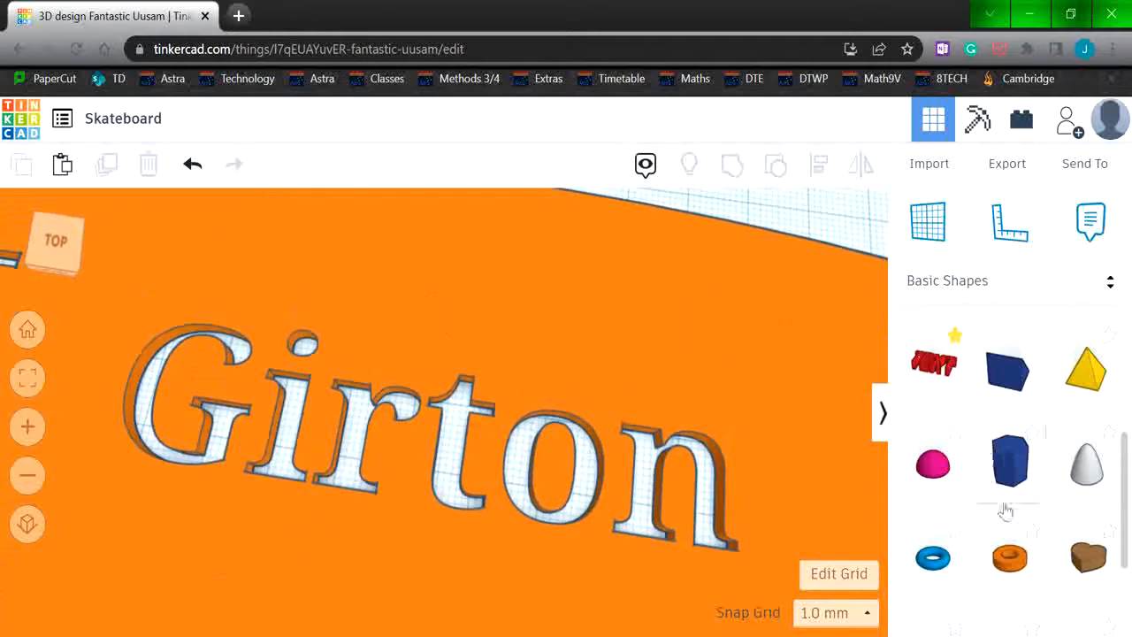
scroll(1004, 501, "up", 4)
left_click_drag(1082, 354, 556, 450)
left_click(526, 625)
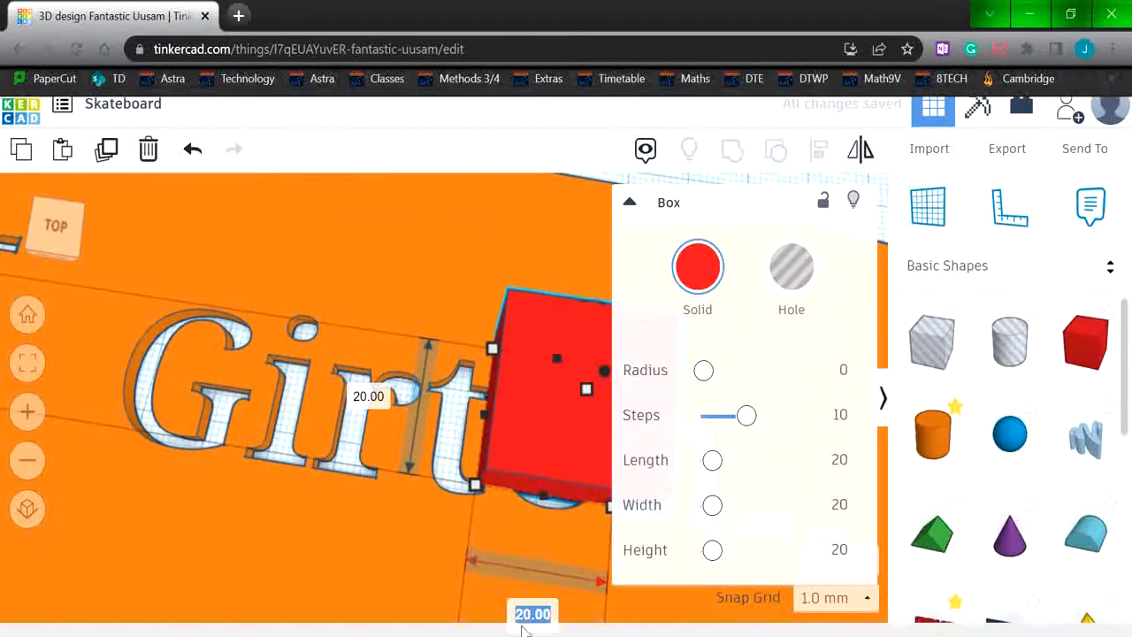
type("1")
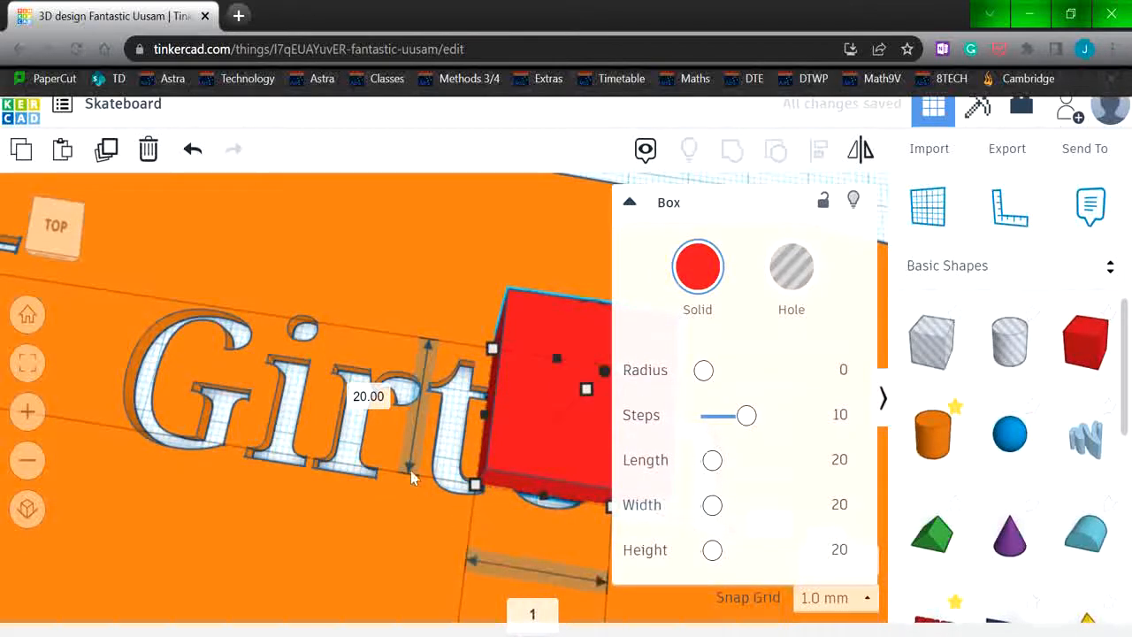
left_click(382, 398)
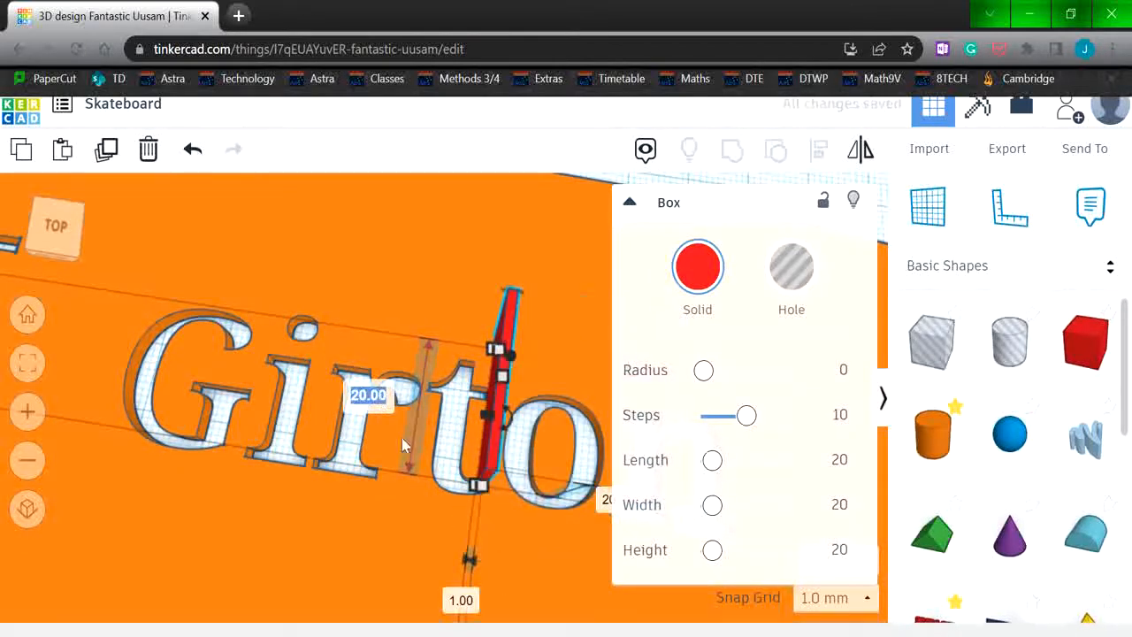
- Set the thin box's height to 2.5 mm to match the deck's thickness
scroll(425, 463, "down", 6)
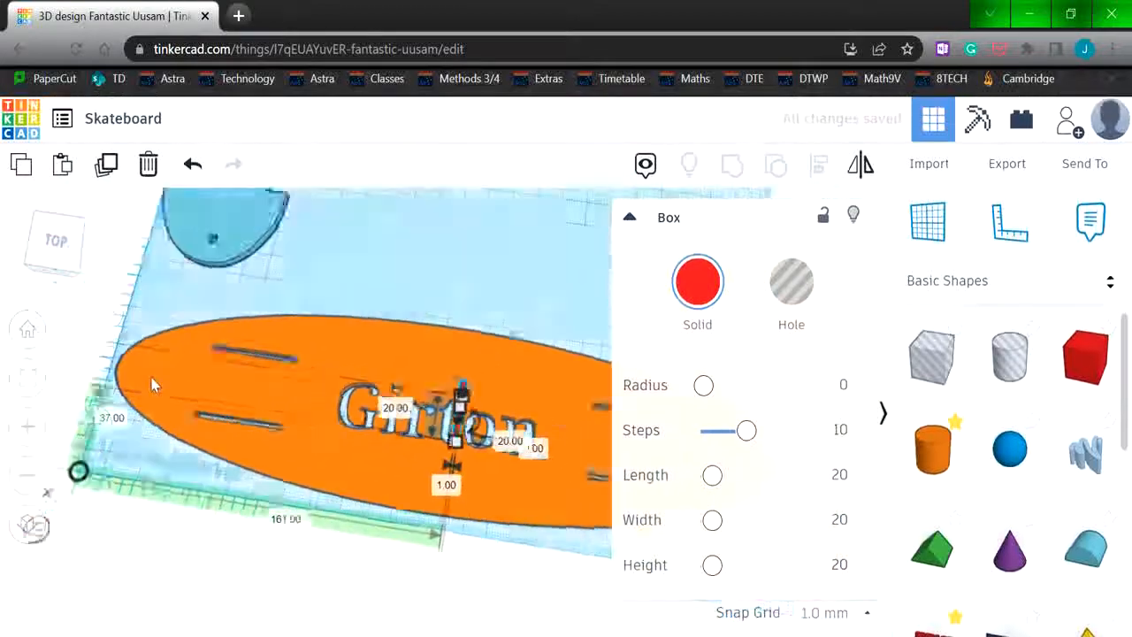
scroll(392, 420, "up", 5)
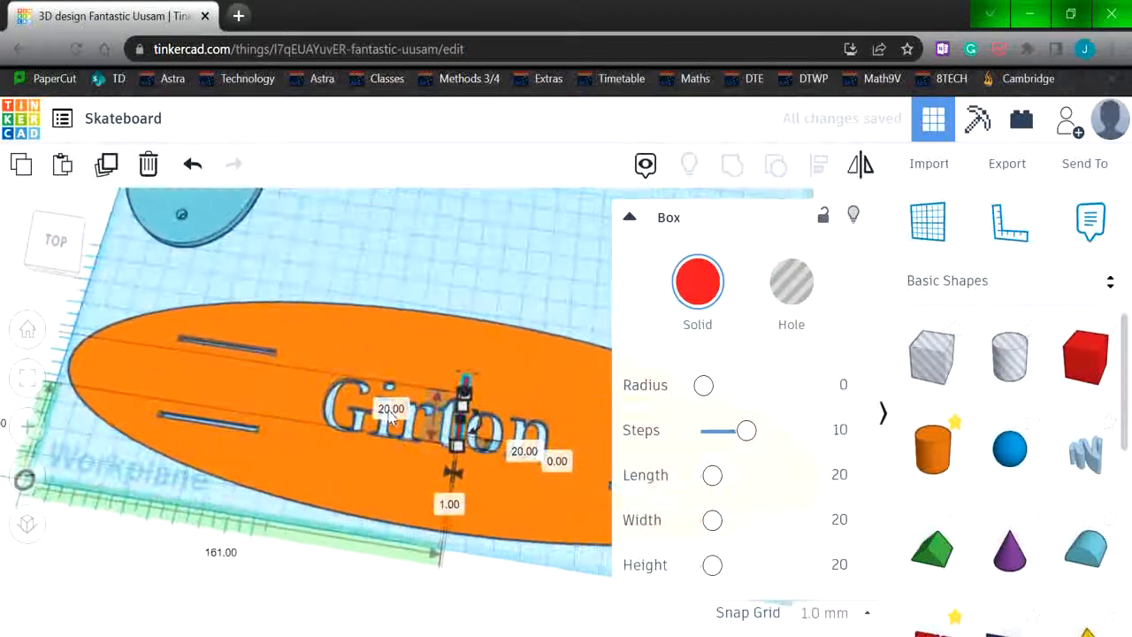
left_click(524, 452)
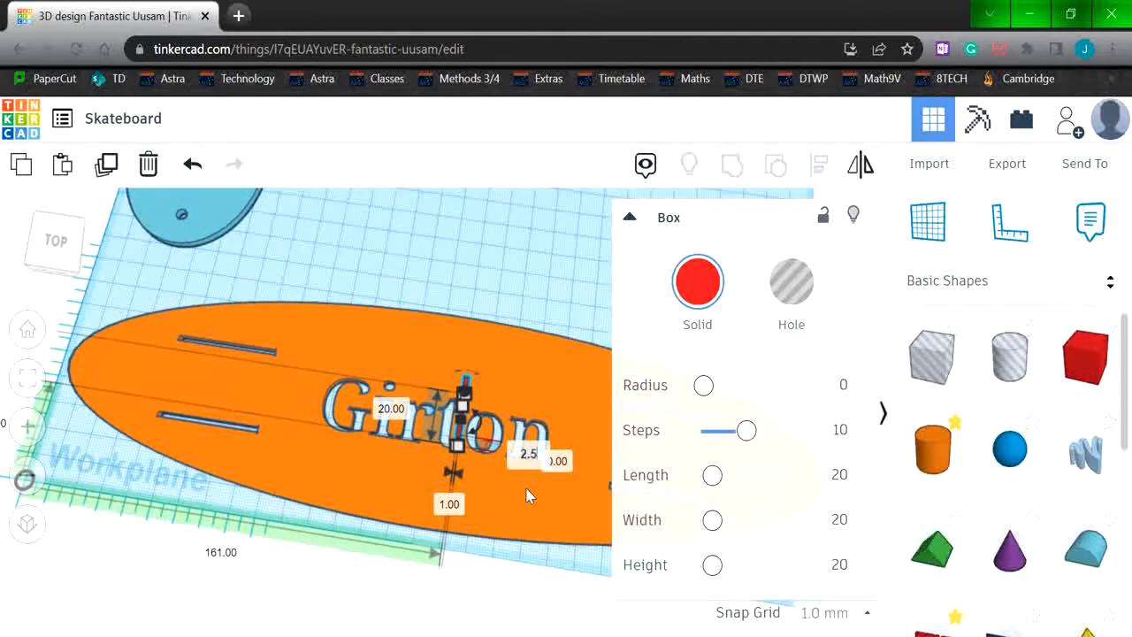
key("Return")
- Move the thin box across the middle of the cut-out letter "o" as a vertical bridge
right_click_drag(528, 494, 466, 442)
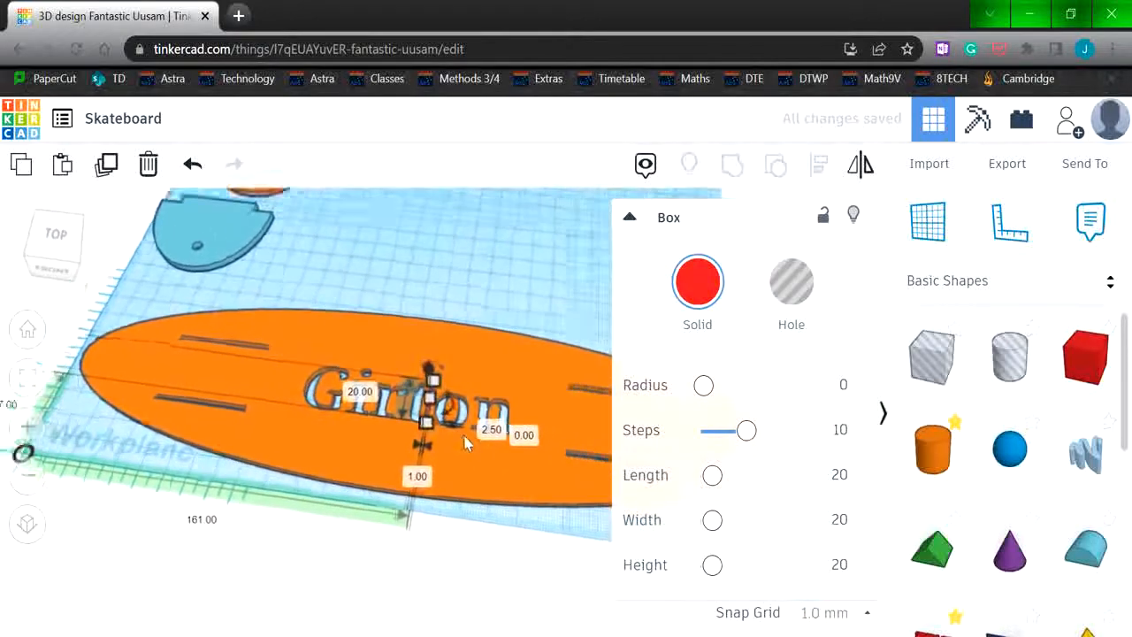
scroll(467, 443, "up", 5)
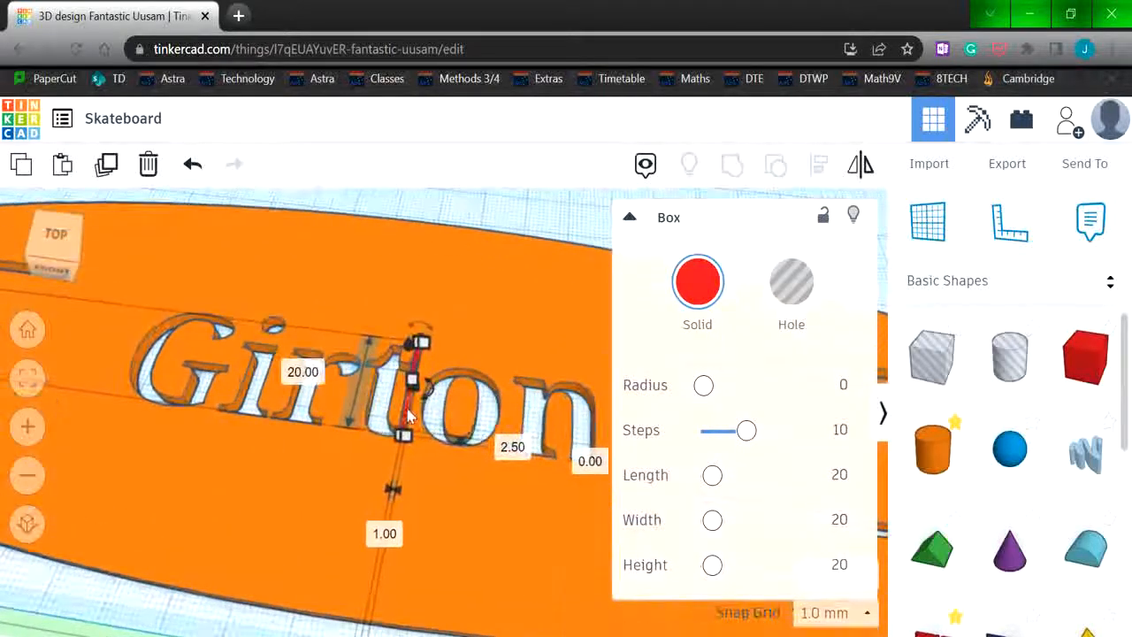
left_click_drag(407, 409, 353, 388)
right_click_drag(496, 363, 524, 393)
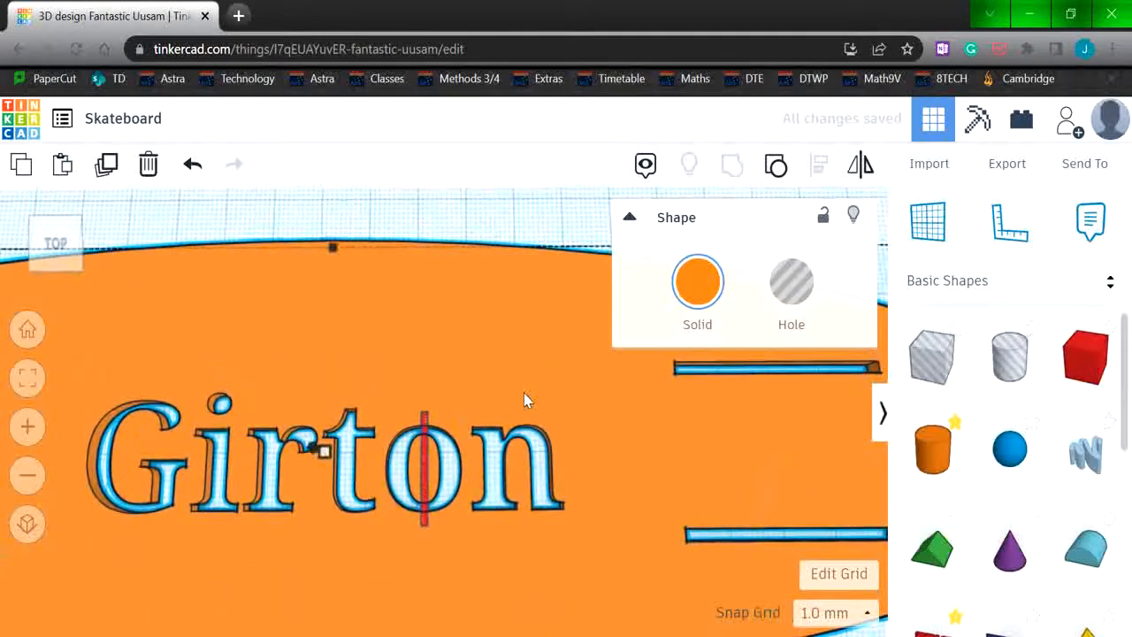
left_click(372, 220)
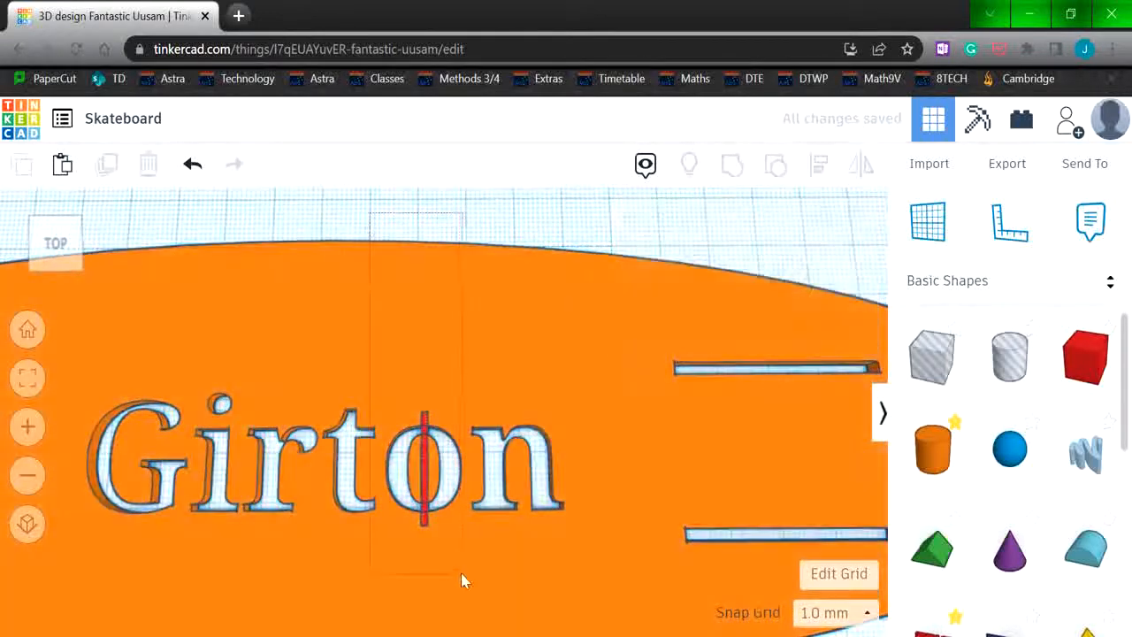
- Group the thin bridge box with the lettered deck so that the letter "o" keeps its centre
left_click_drag(461, 581, 464, 581)
left_click(732, 166)
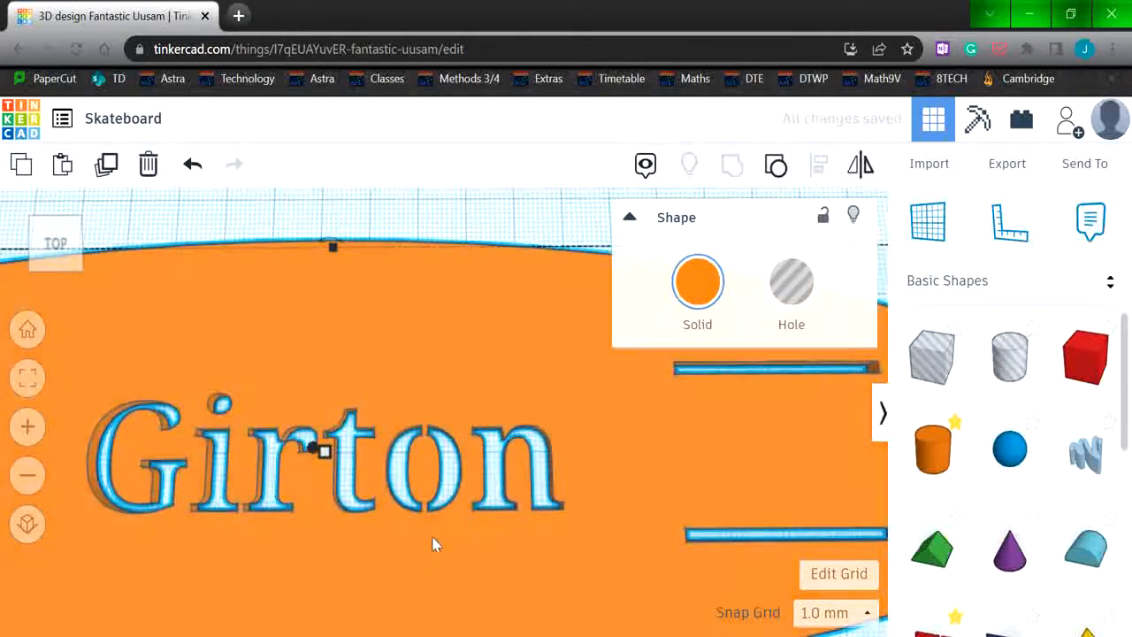
scroll(432, 545, "up", 3)
scroll(425, 475, "down", 5)
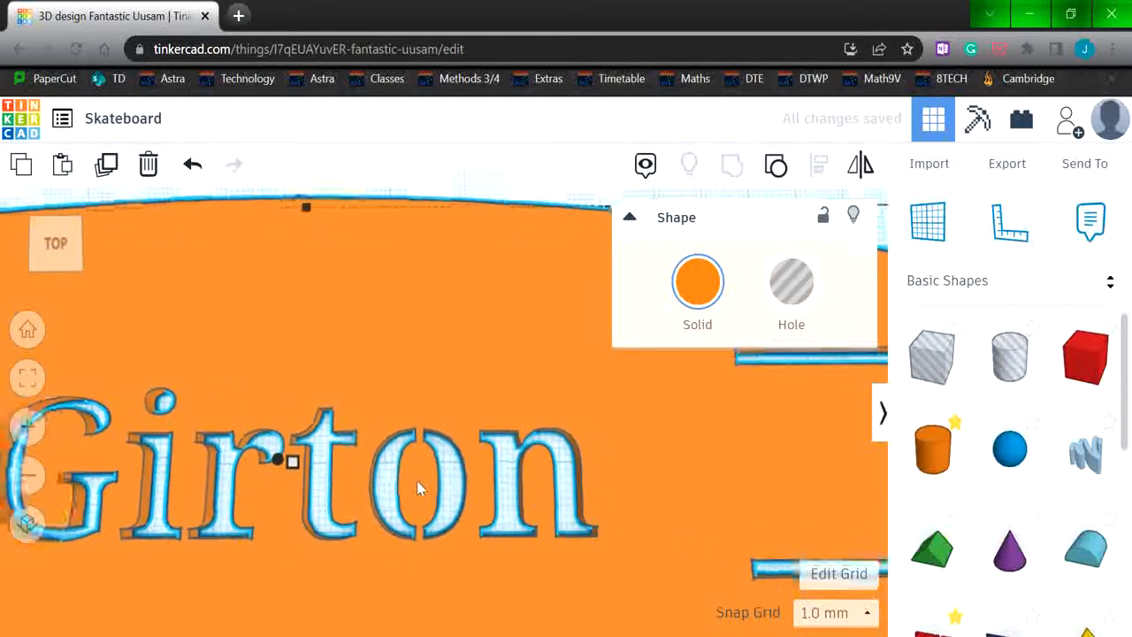
scroll(447, 511, "down", 2)
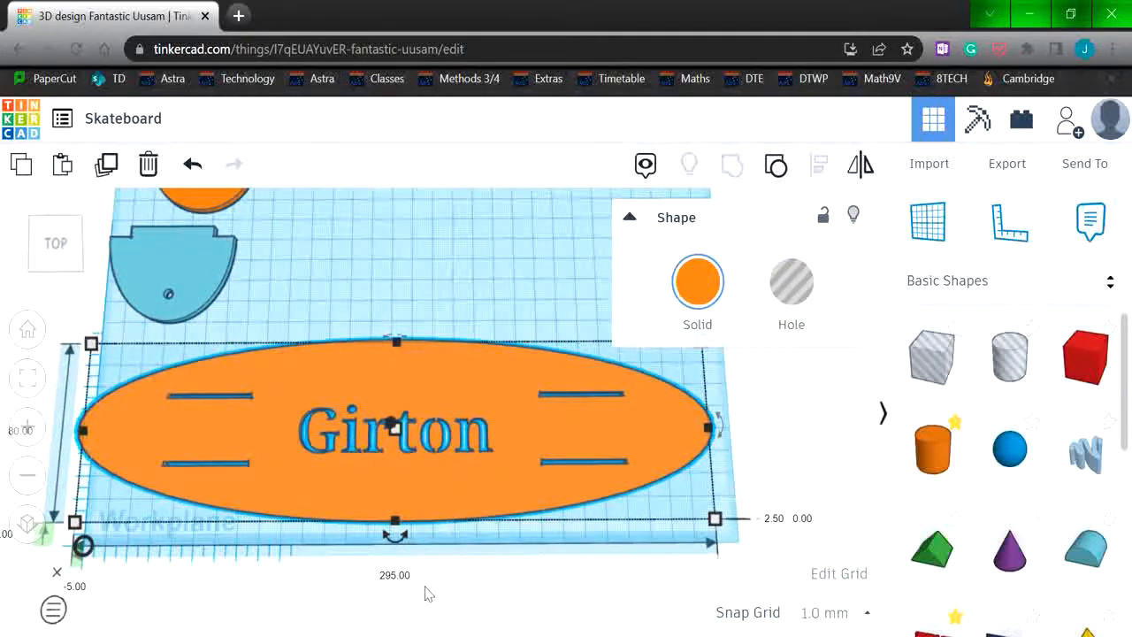
left_click(482, 583)
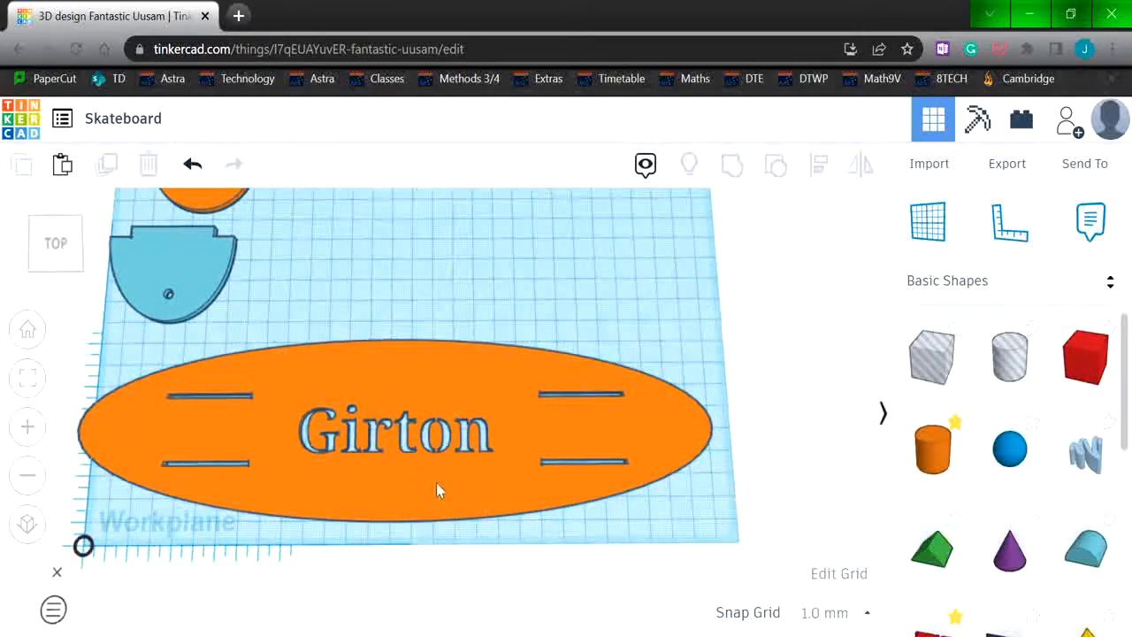
scroll(448, 516, "down", 3)
scroll(522, 504, "up", 2)
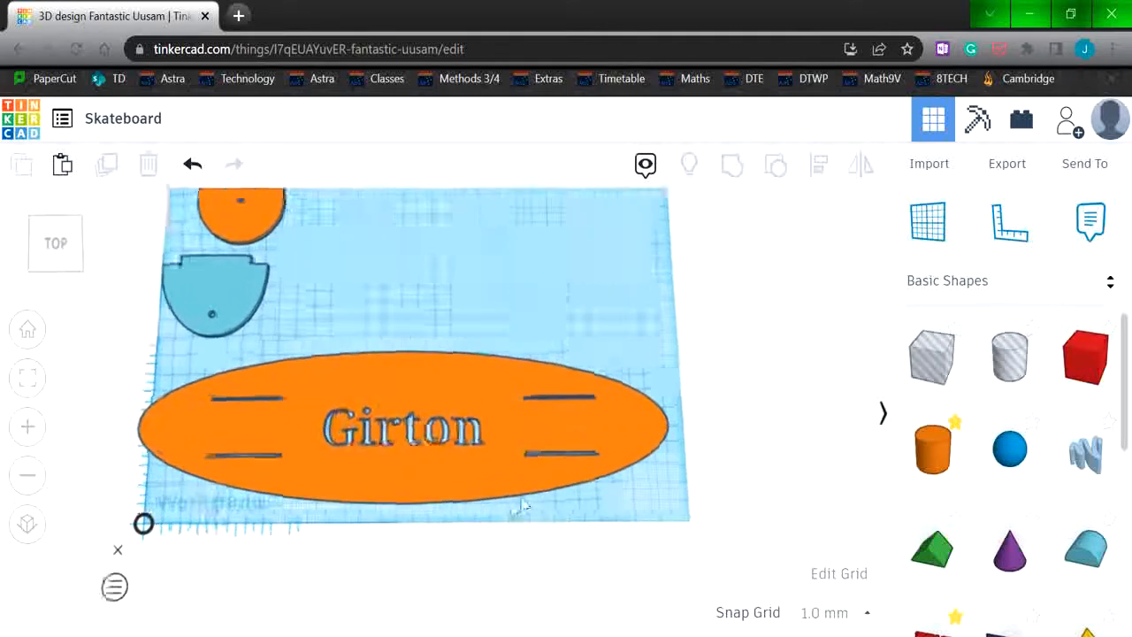
scroll(522, 504, "up", 2)
- Place a star on the lettered deck, shrink it to about 10 x 11 mm and move it above the letters "i" and "r"
scroll(1004, 531, "down", 5)
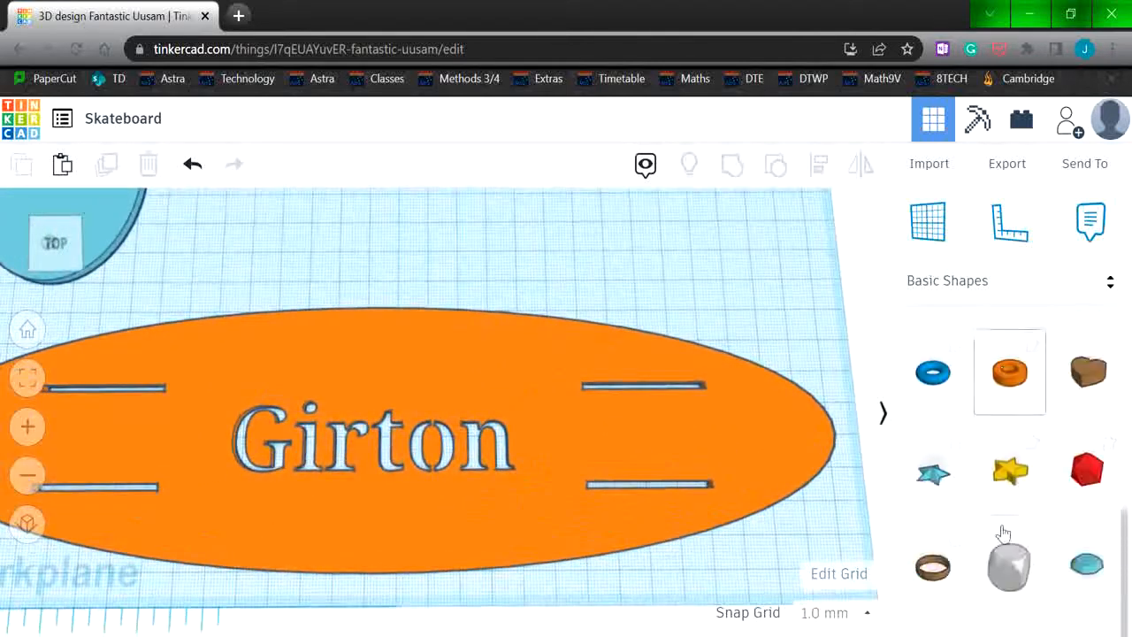
scroll(1004, 531, "up", 1)
left_click_drag(1010, 496, 367, 372)
left_click_drag(425, 307, 349, 383)
scroll(330, 409, "down", 8)
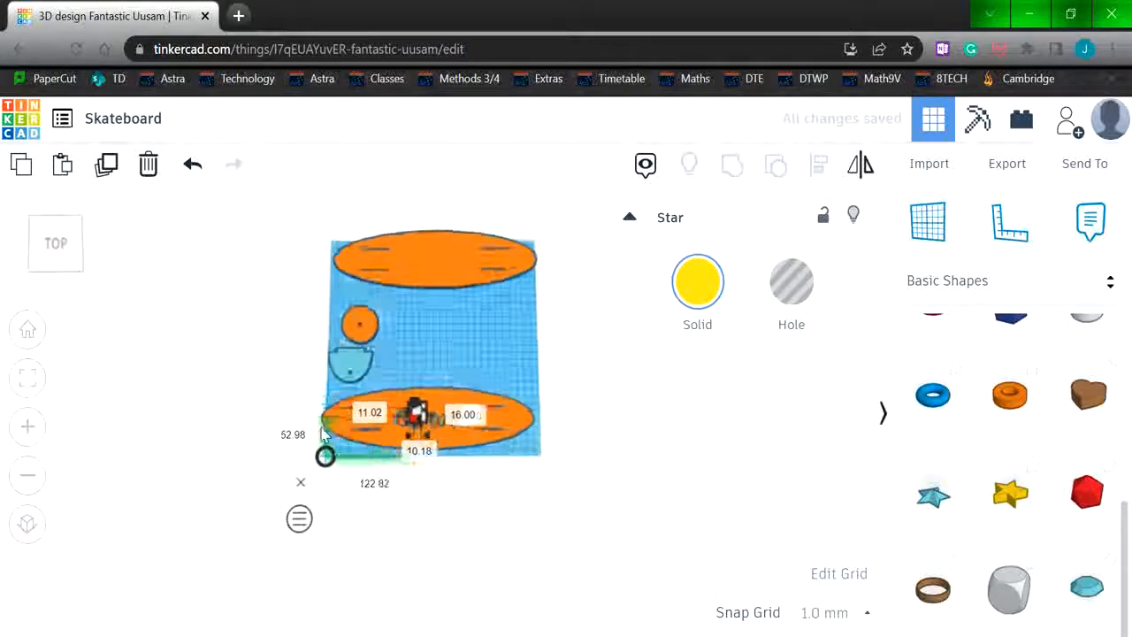
scroll(331, 409, "up", 6)
scroll(347, 425, "up", 5)
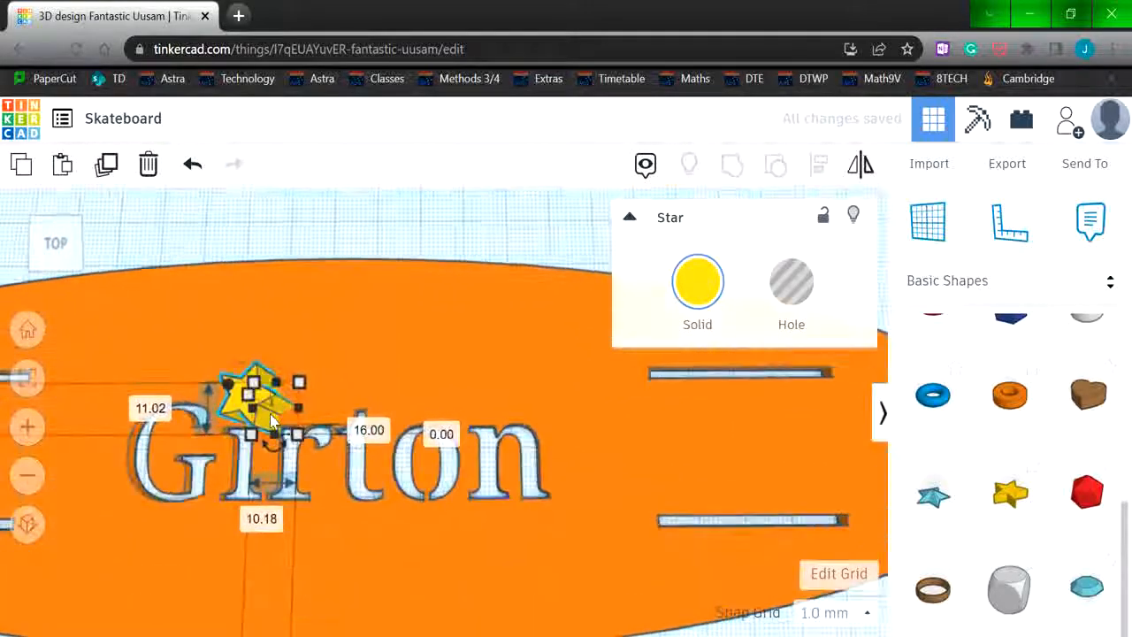
left_click_drag(252, 380, 263, 299)
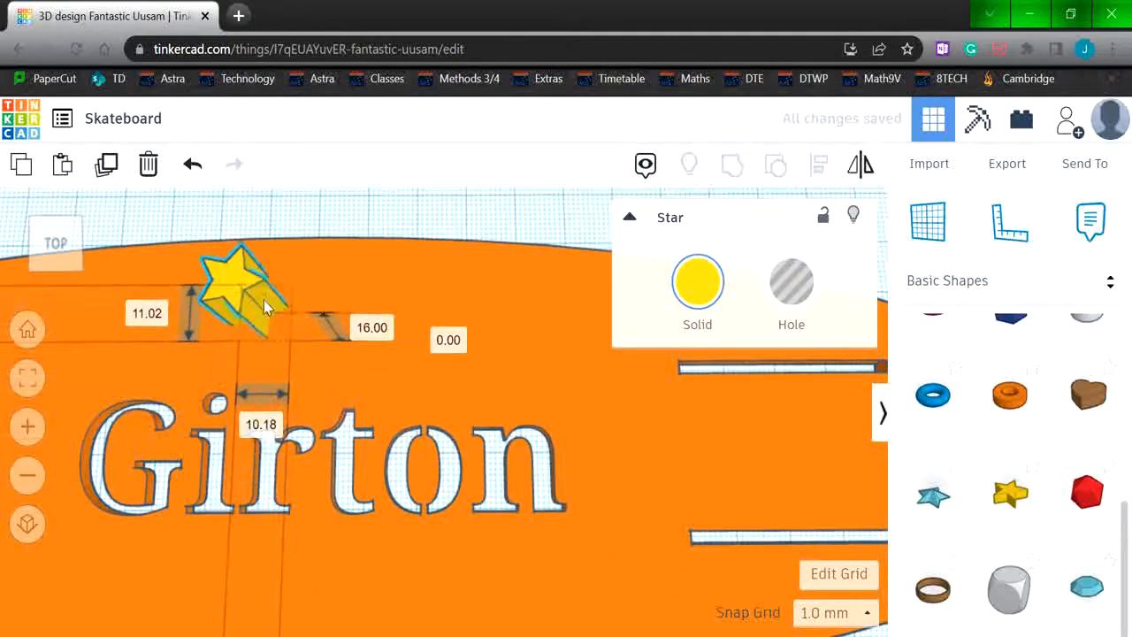
- Turn the star into a hole and make three copies of it scattered above the Girton lettering
left_click(802, 284)
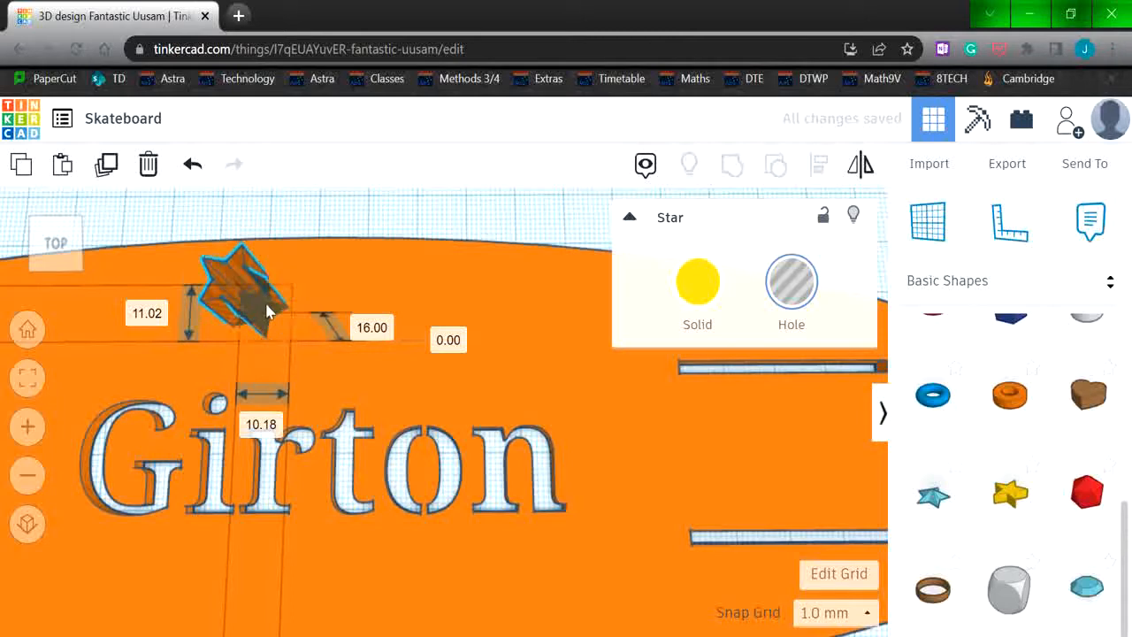
mouse_move(274, 305)
right_mouse_down()
mouse_move(322, 302)
mouse_move(268, 316)
mouse_move(272, 324)
right_mouse_up()
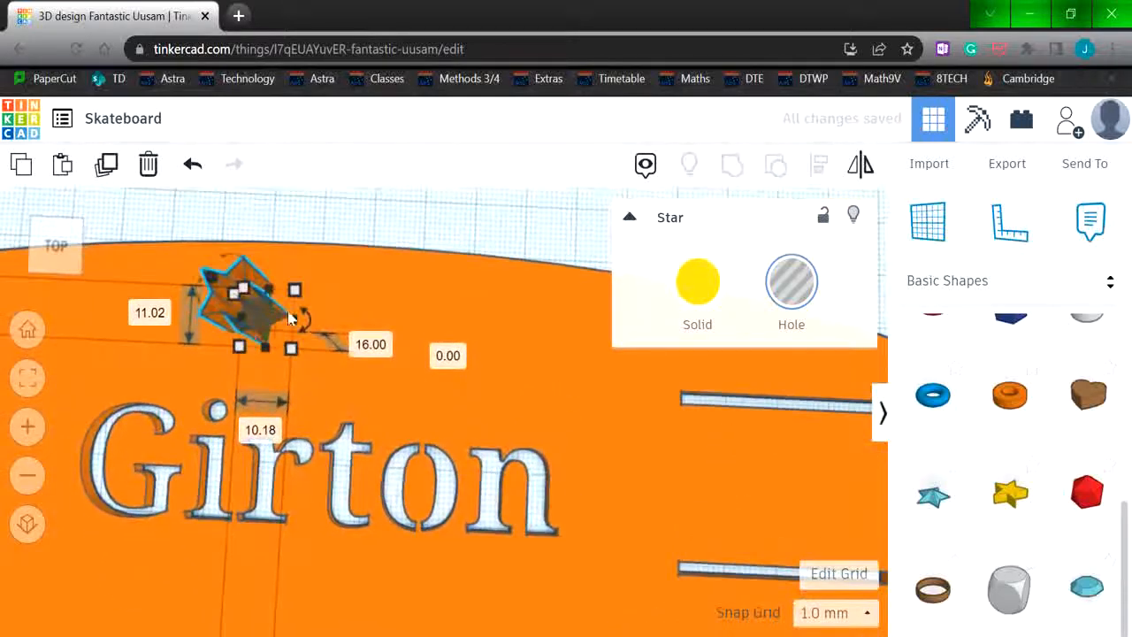
left_click_drag(288, 312, 546, 403, "alt")
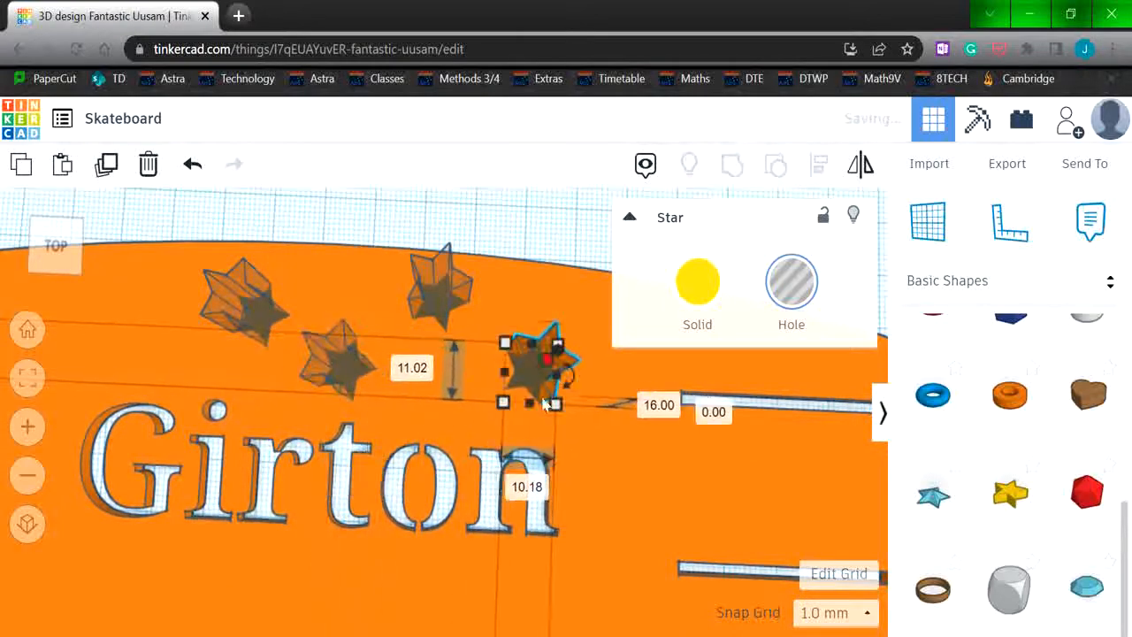
- Group the four star holes with the lettered deck to cut them through
scroll(551, 403, "down", 5)
left_click(301, 274)
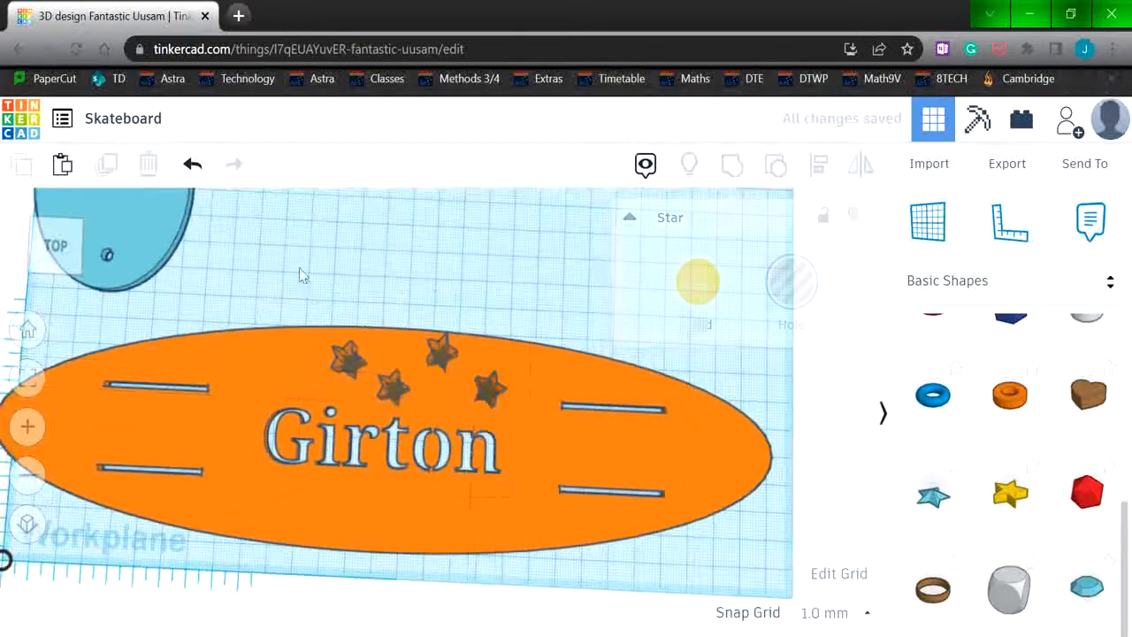
left_click_drag(300, 275, 546, 507)
key("ctrl+g")
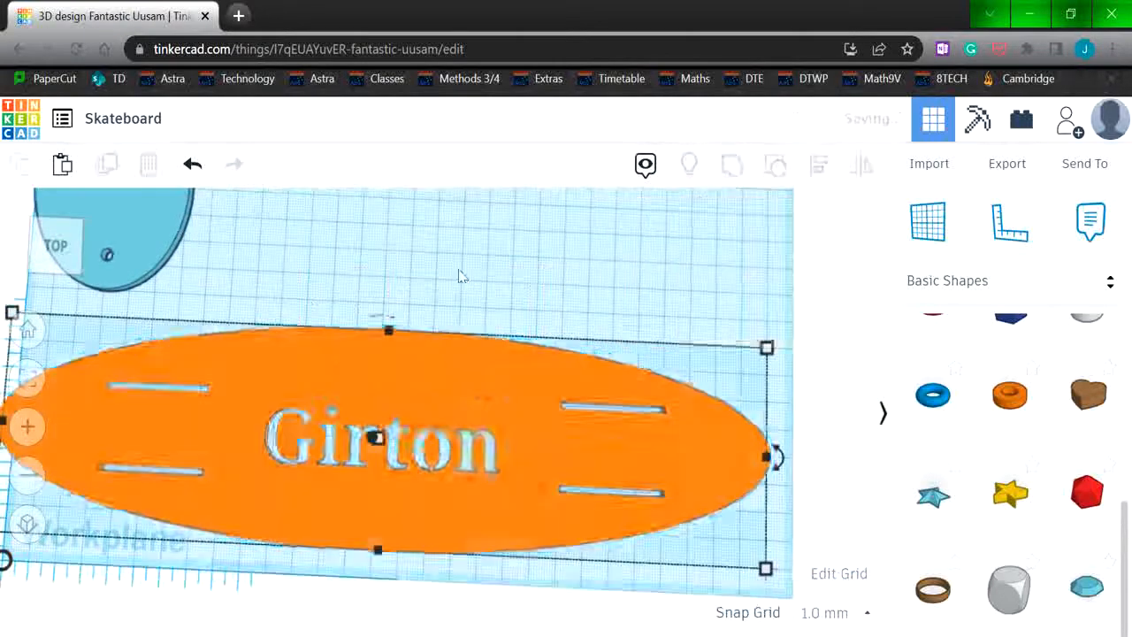
scroll(478, 398, "up", 2)
scroll(478, 407, "down", 4)
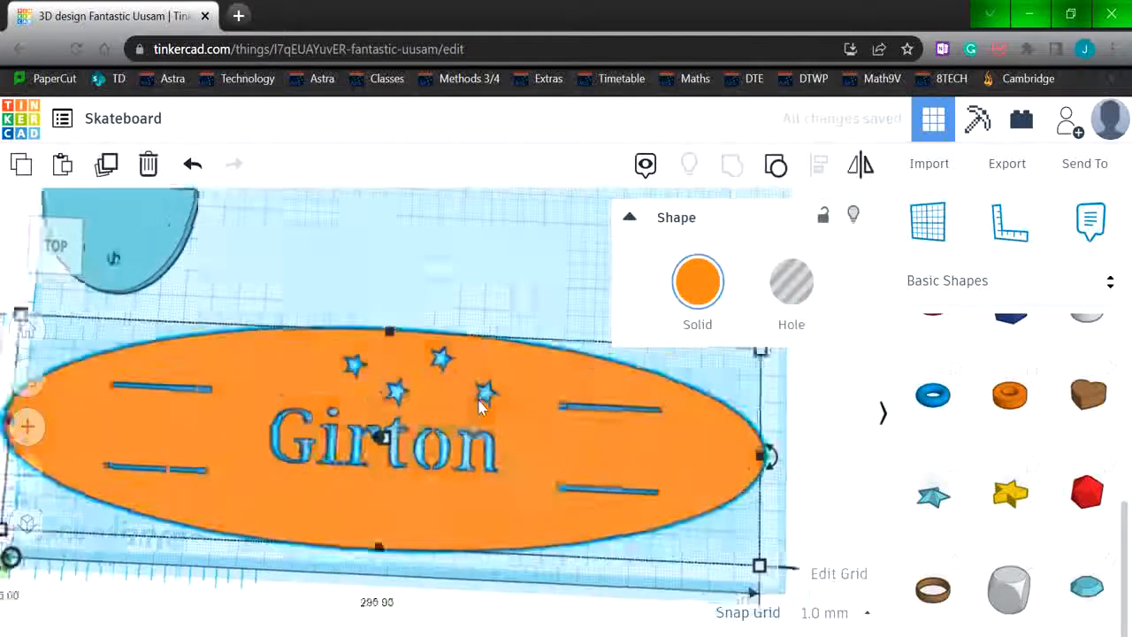
left_click(486, 292)
scroll(471, 389, "down", 2)
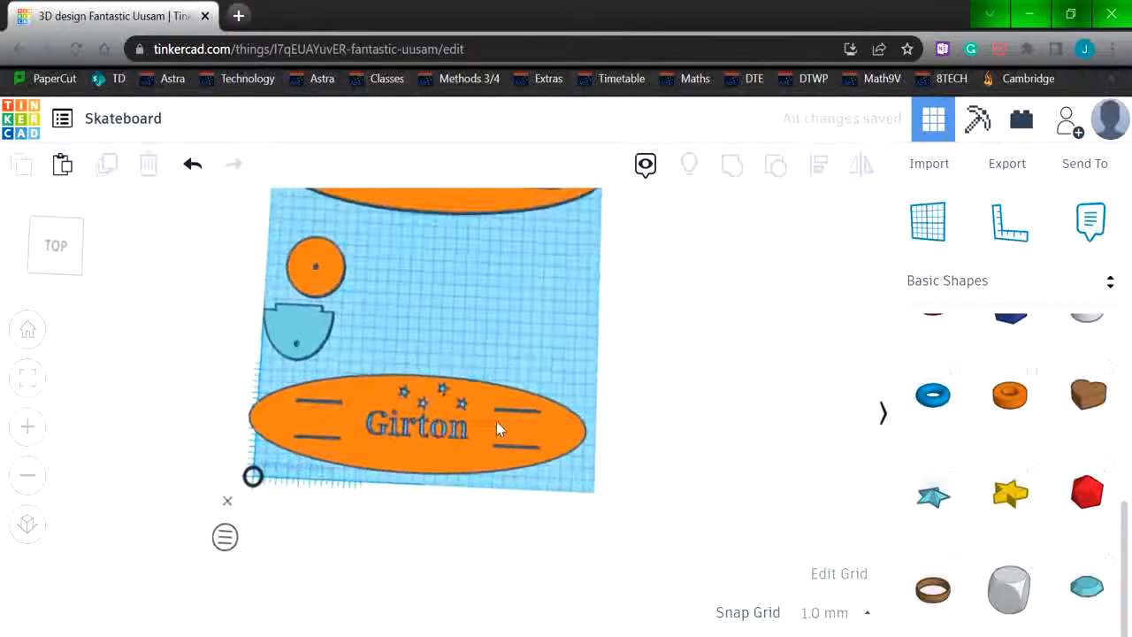
- Move the wheel disc and the half-round plate together off the workplane to clear space between the decks
left_click(497, 429)
left_click(473, 347)
scroll(469, 340, "down", 2)
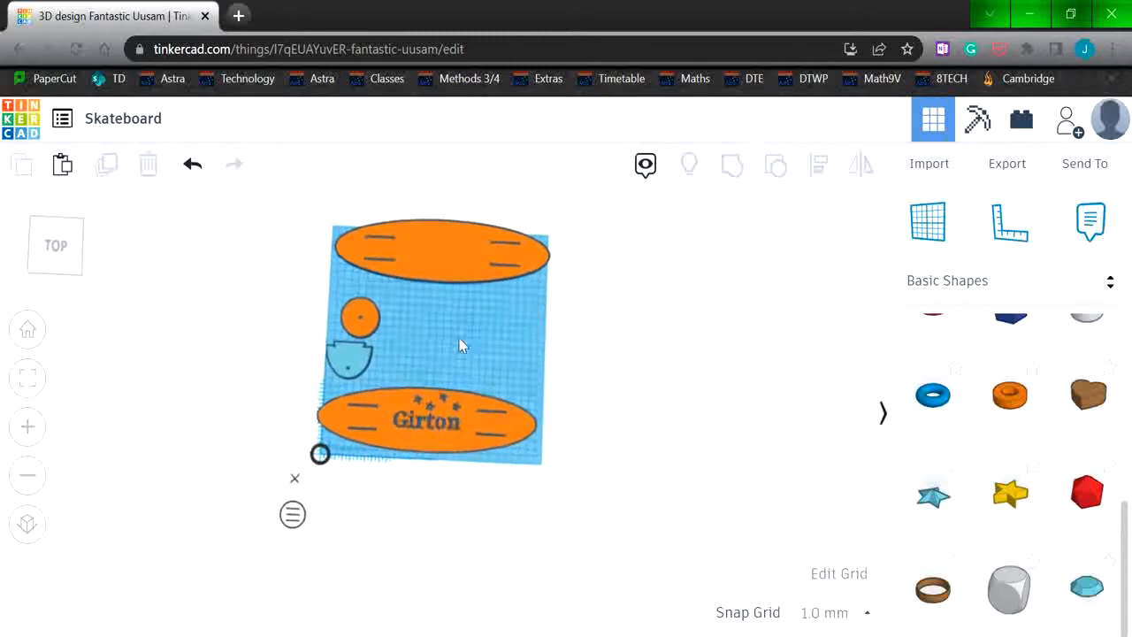
scroll(460, 345, "up", 2)
left_click(348, 290)
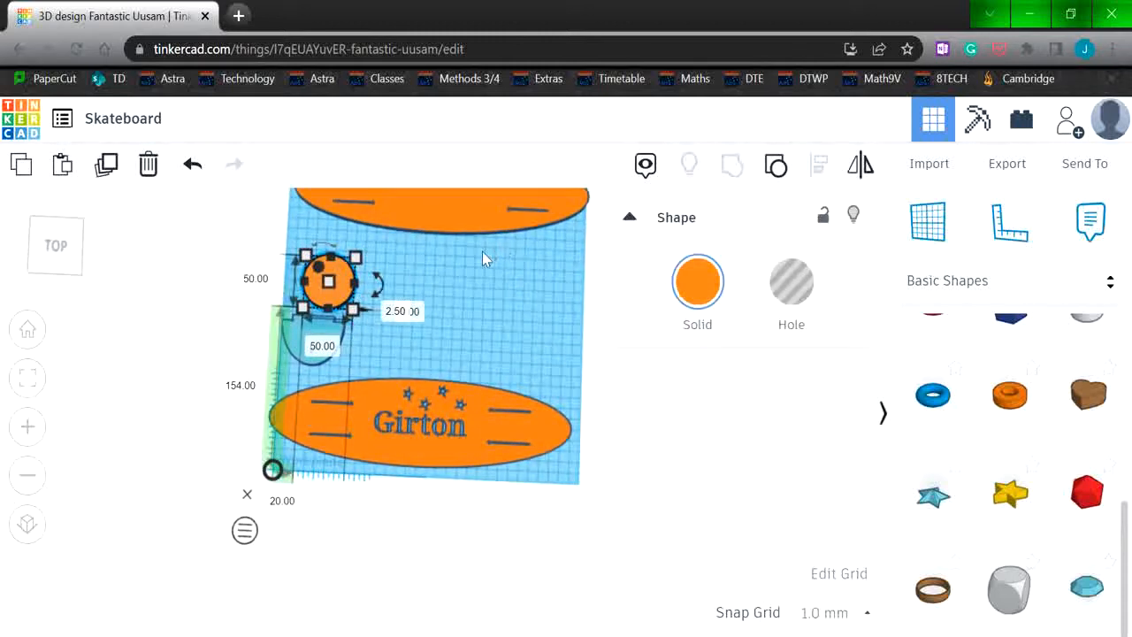
scroll(438, 265, "down", 2)
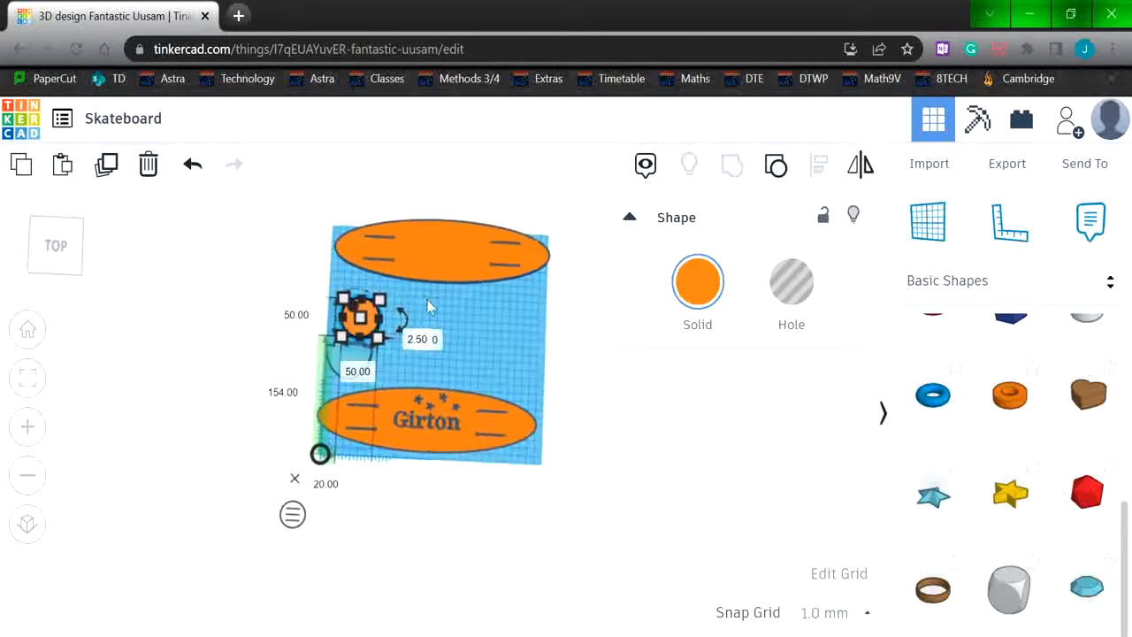
left_click(474, 407)
left_click(319, 334)
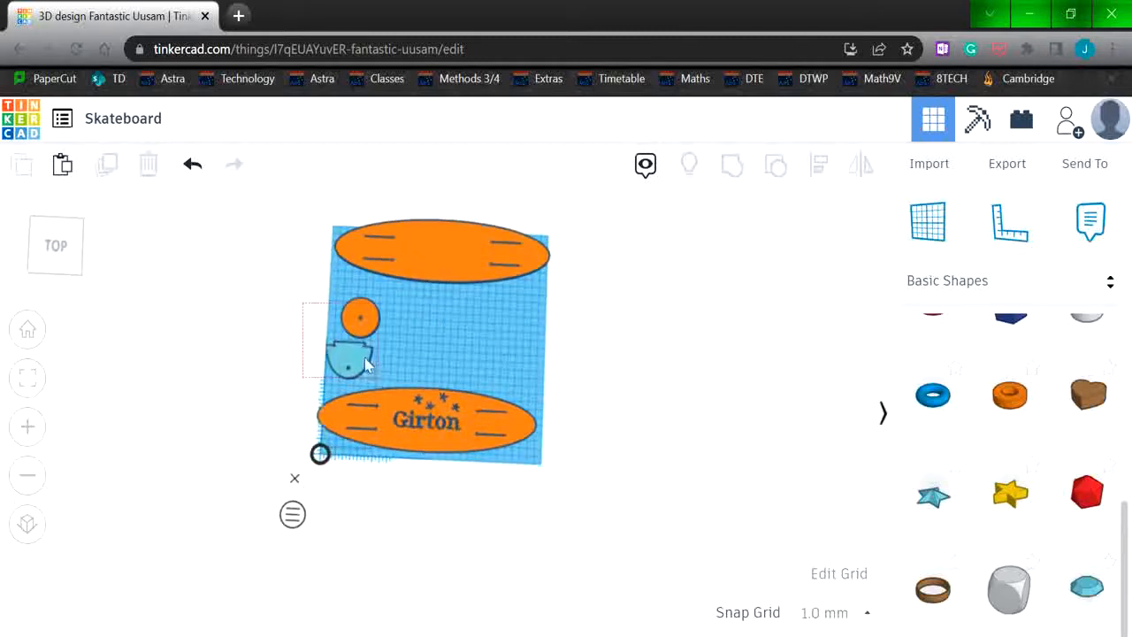
left_click_drag(367, 363, 678, 408)
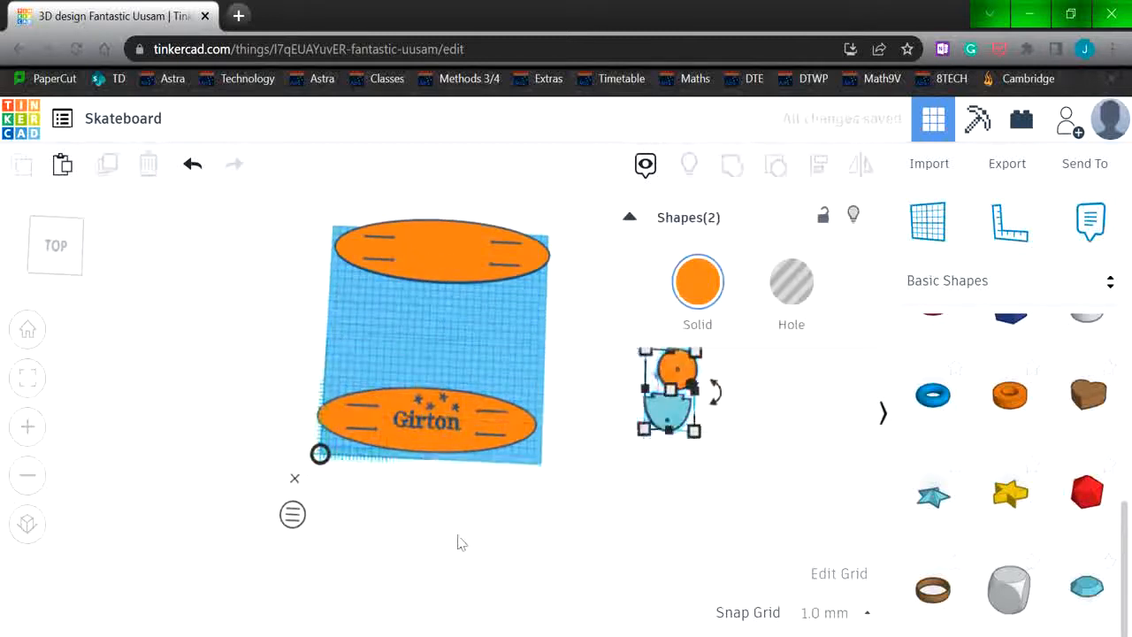
- Position the lettered deck at the ruler origin by setting both of its offsets to 0
left_click(458, 542)
mouse_move(436, 429)
left_mouse_down()
mouse_move(458, 424)
mouse_move(443, 425)
left_mouse_up()
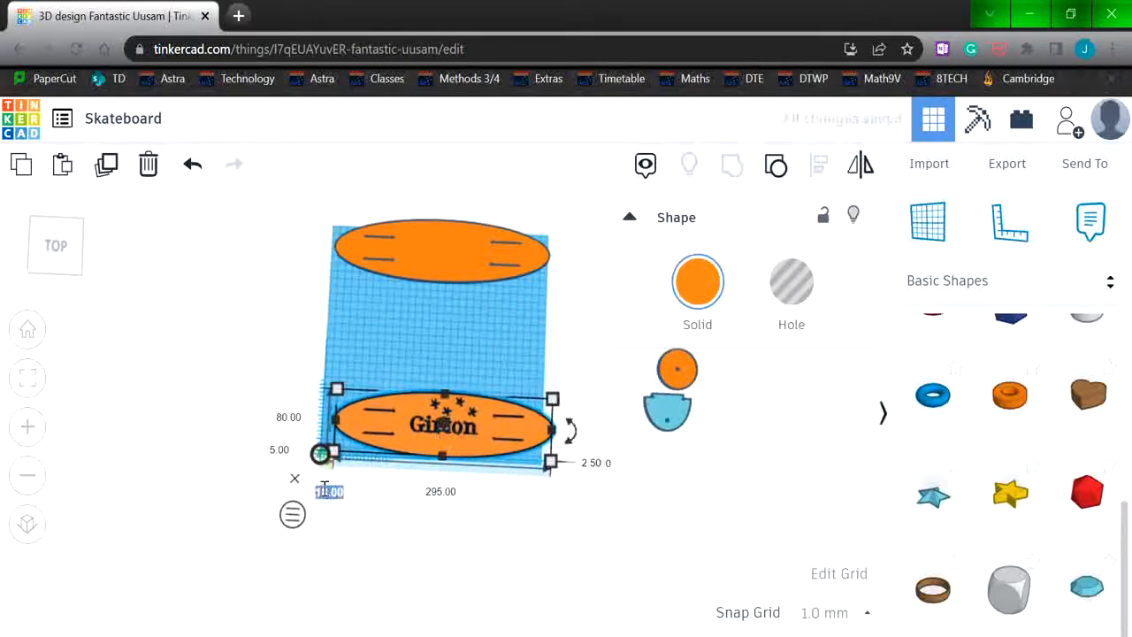
left_click(278, 454)
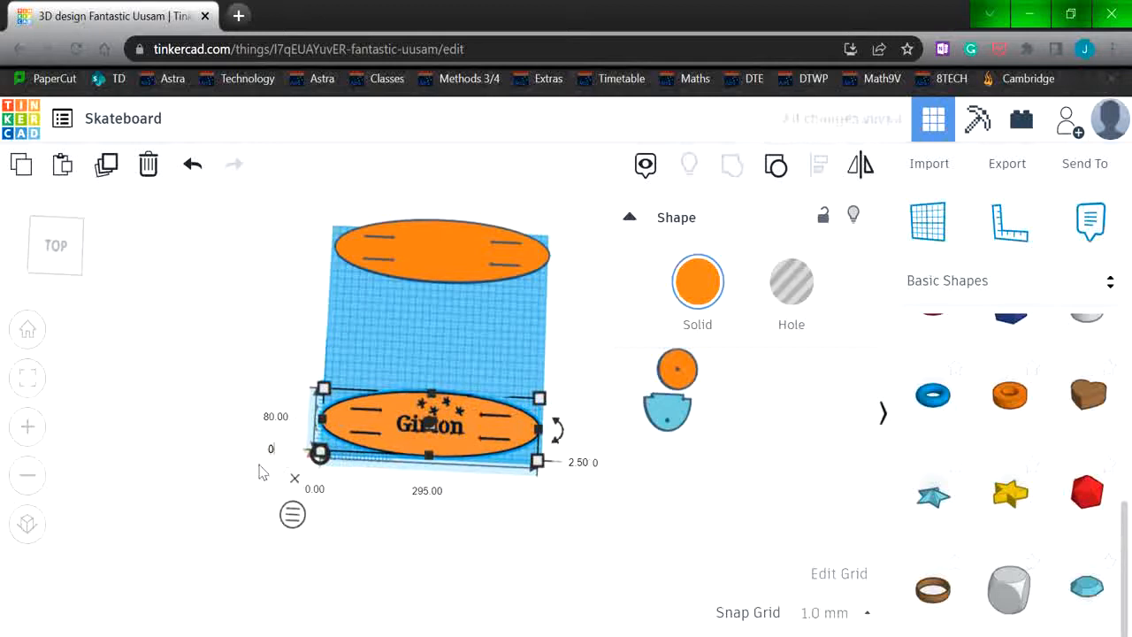
left_click(442, 534)
- Position the blank deck behind the lettered one with ruler offsets of 81 mm in depth and 0 sideways
left_click(447, 256)
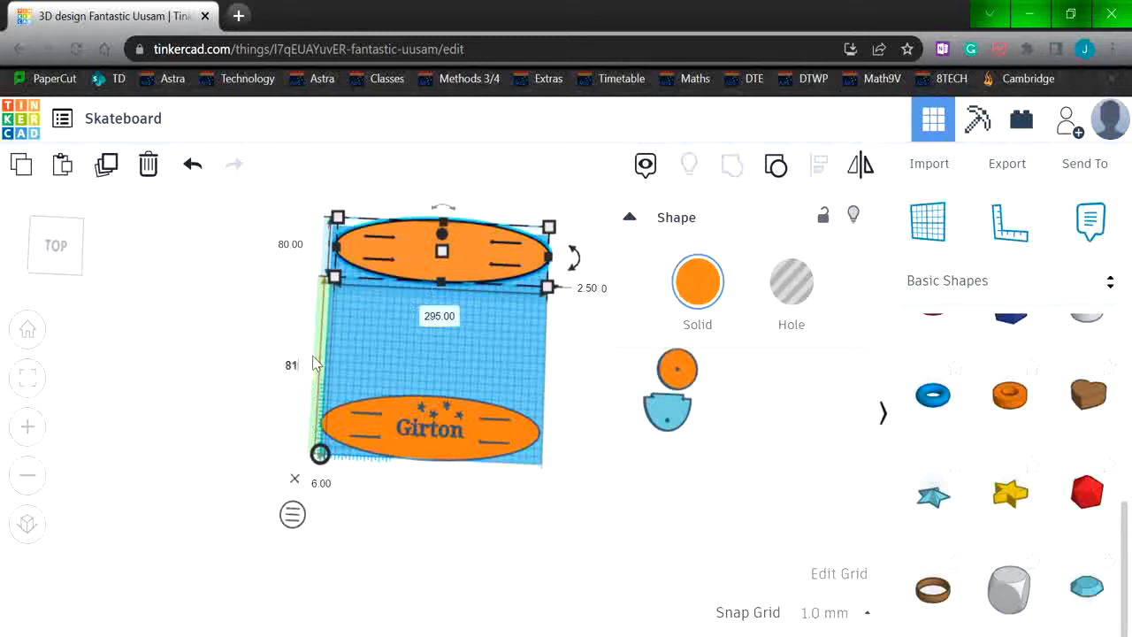
key("Return")
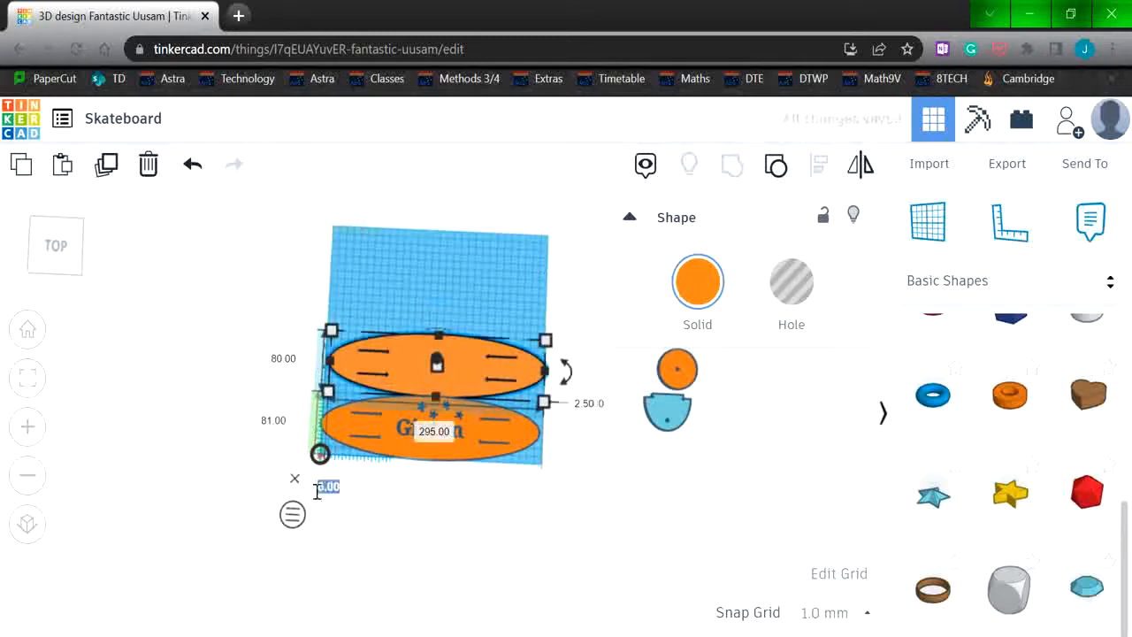
left_click(316, 488)
type("0")
key("Return")
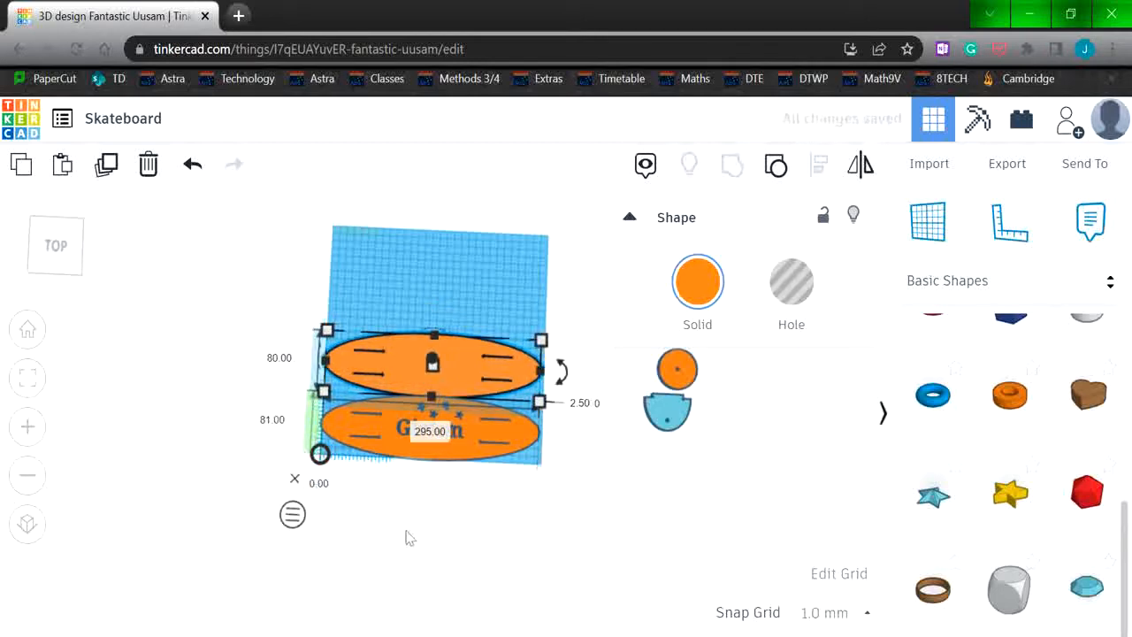
left_click(408, 537)
- Move the wheel disc back onto the workplane, just behind the blank deck near its left end
scroll(435, 412, "down", 2)
scroll(433, 413, "up", 5)
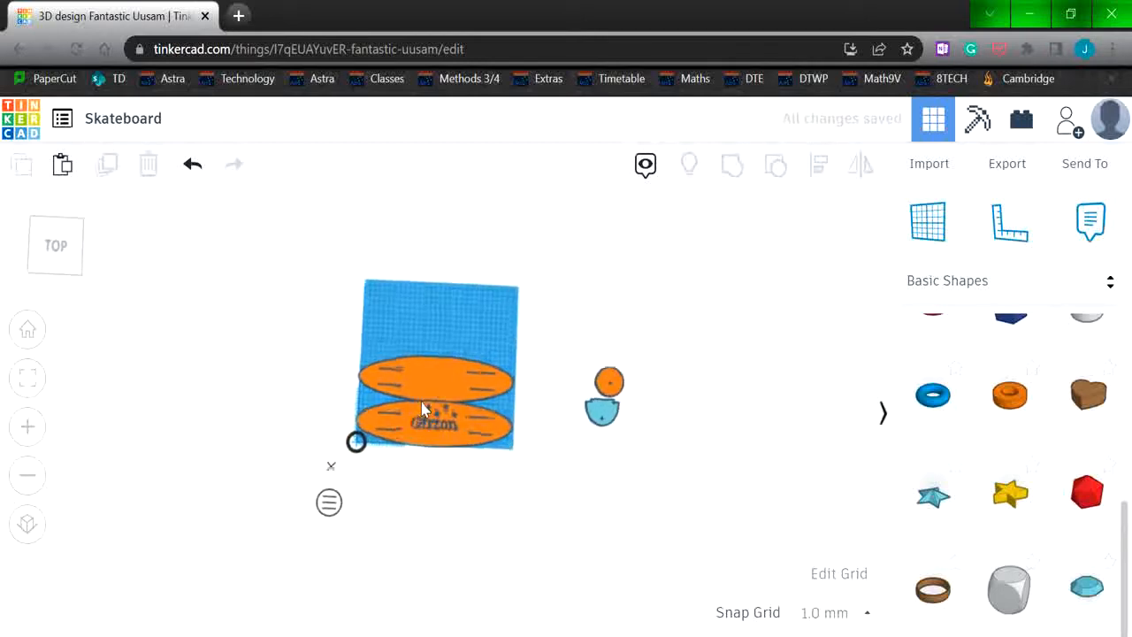
scroll(434, 414, "down", 4)
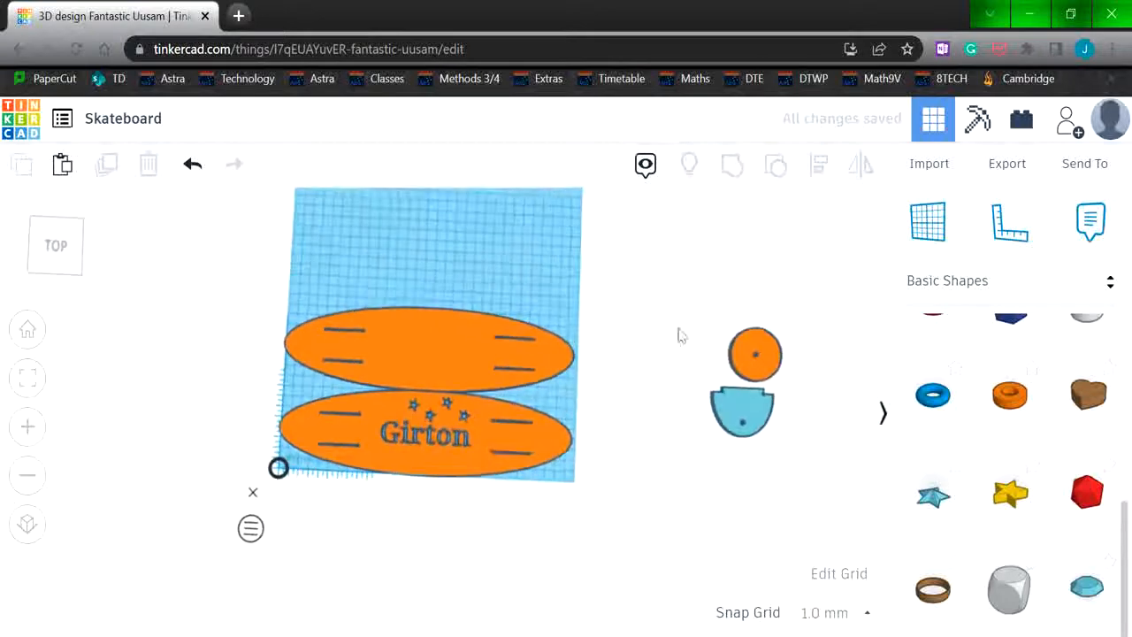
left_click(756, 345)
left_click_drag(731, 373, 323, 263)
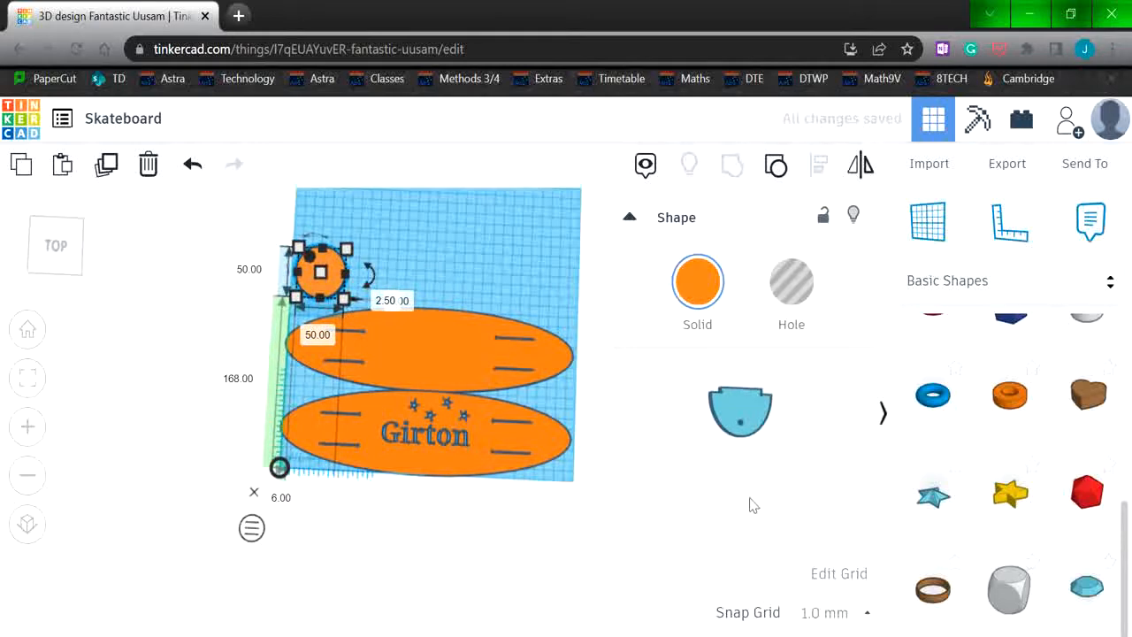
- Duplicate the parts and lay out eight wheel discs and four half-round plates on the free workplane behind the decks
key("shift+Right")
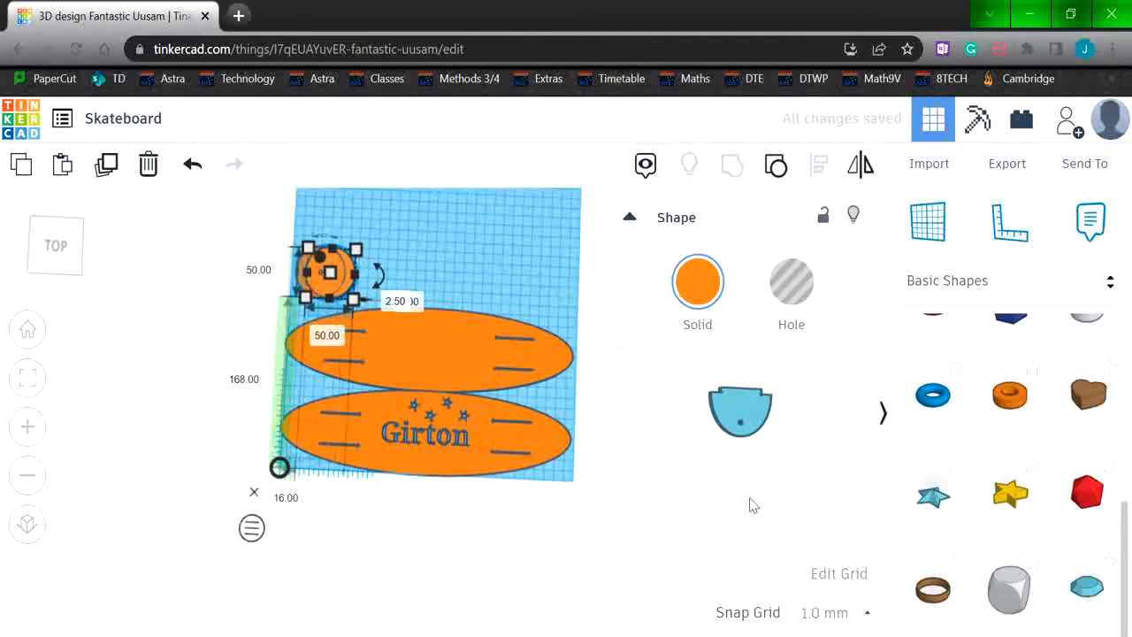
key("shift+Right")
key("shift+Right")
key("shift+Right")
key("shift+Right")
key("shift+Right")
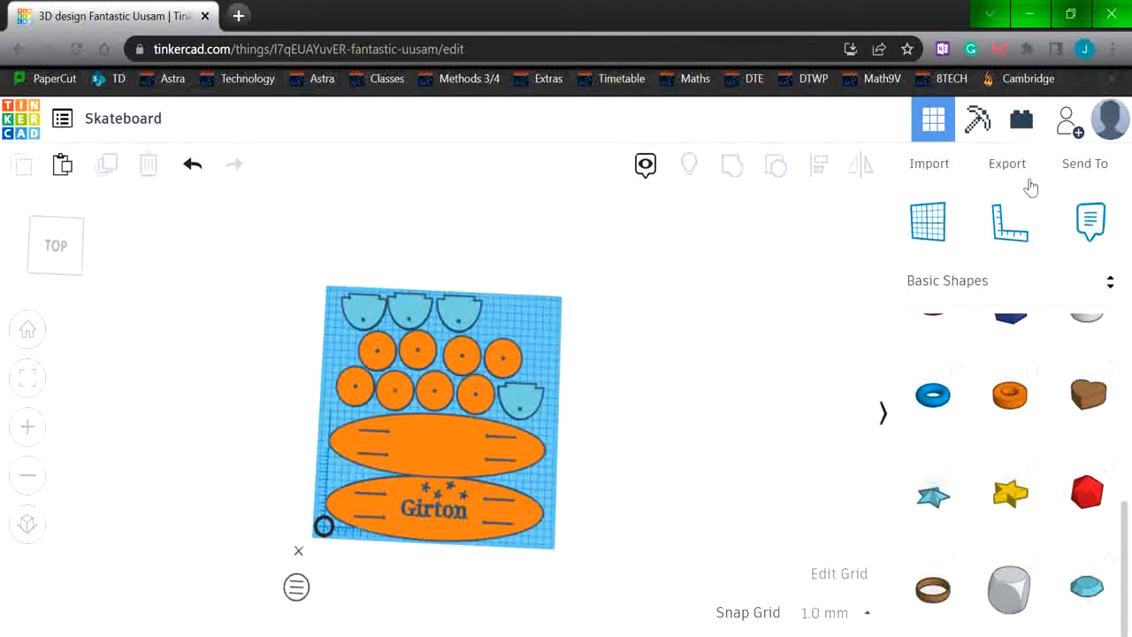
- Export everything in the design as an SVG file for laser cutting
left_click(1007, 163)
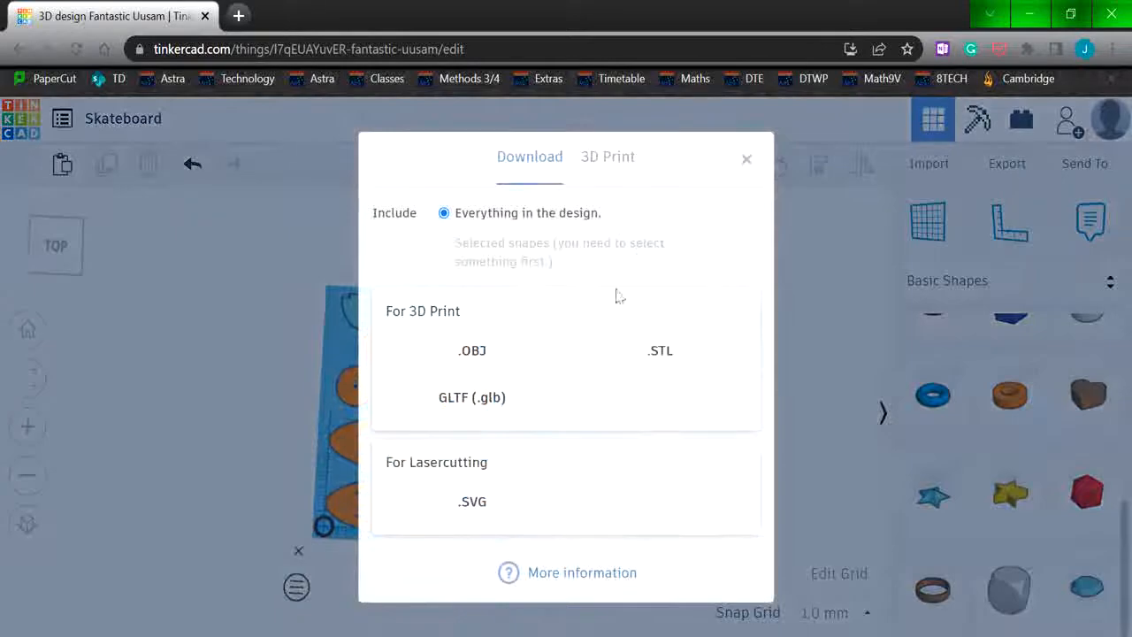
left_click(473, 502)
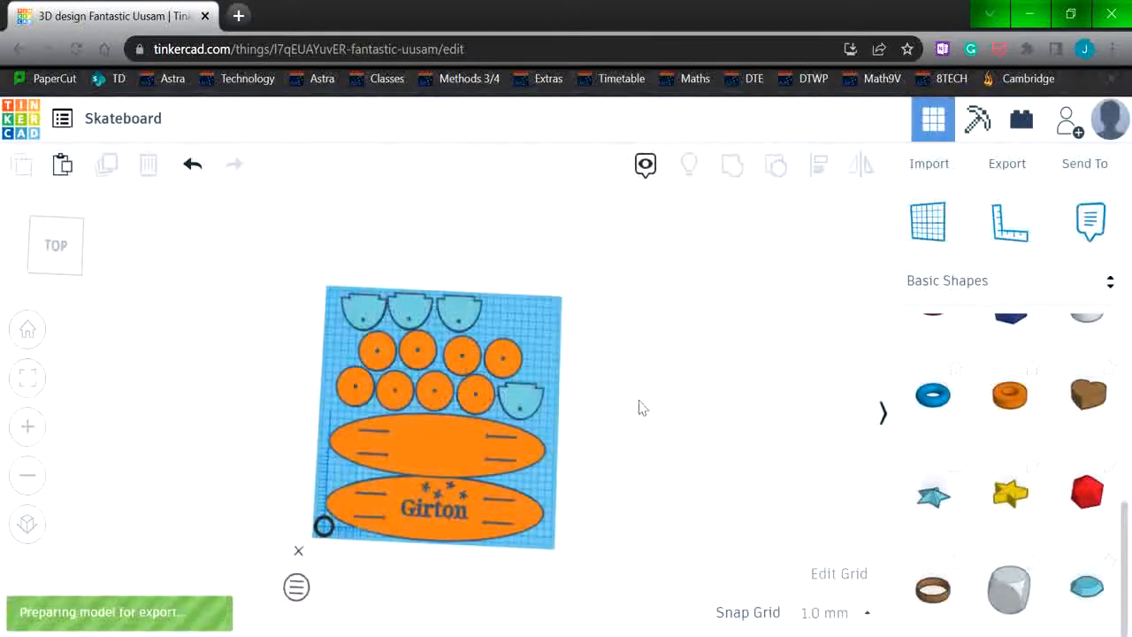